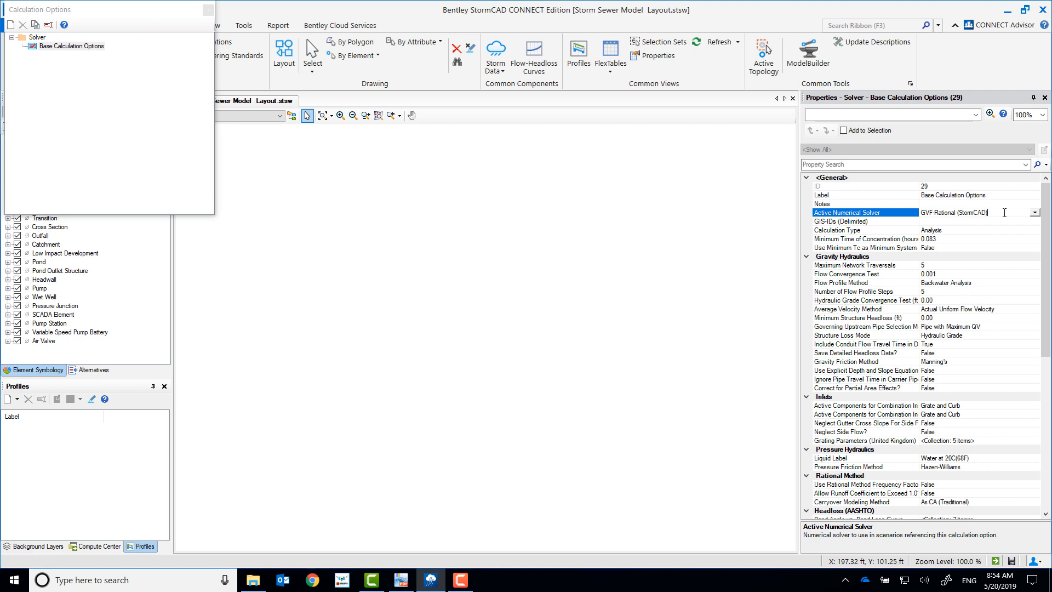
# Step: Review the calculation type and gravity friction method in the base calculation options, and close the calculation options
pyautogui.click(962, 231)
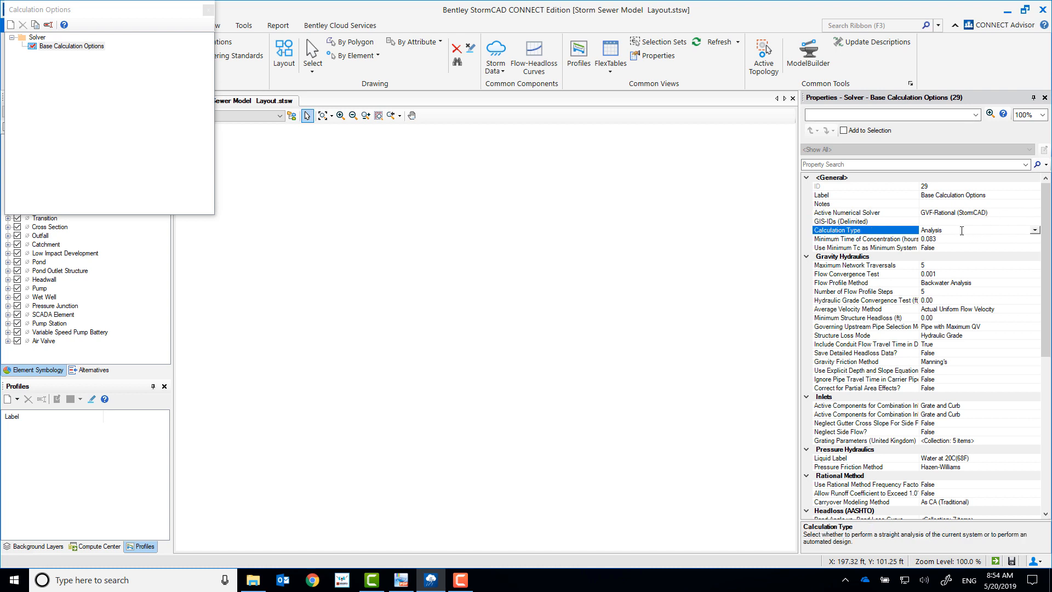
pyautogui.click(970, 361)
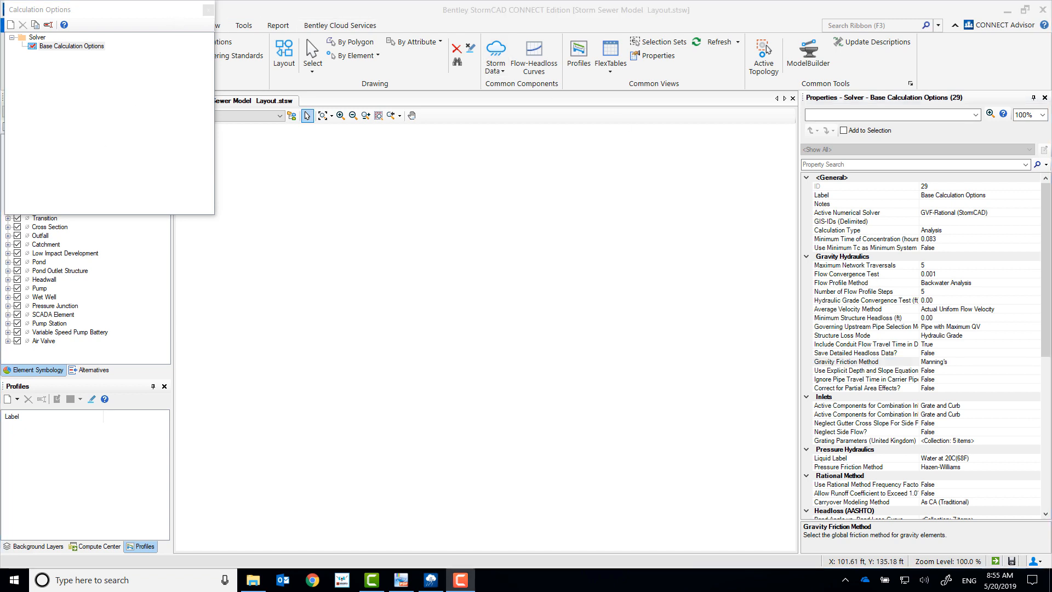
pyautogui.click(210, 10)
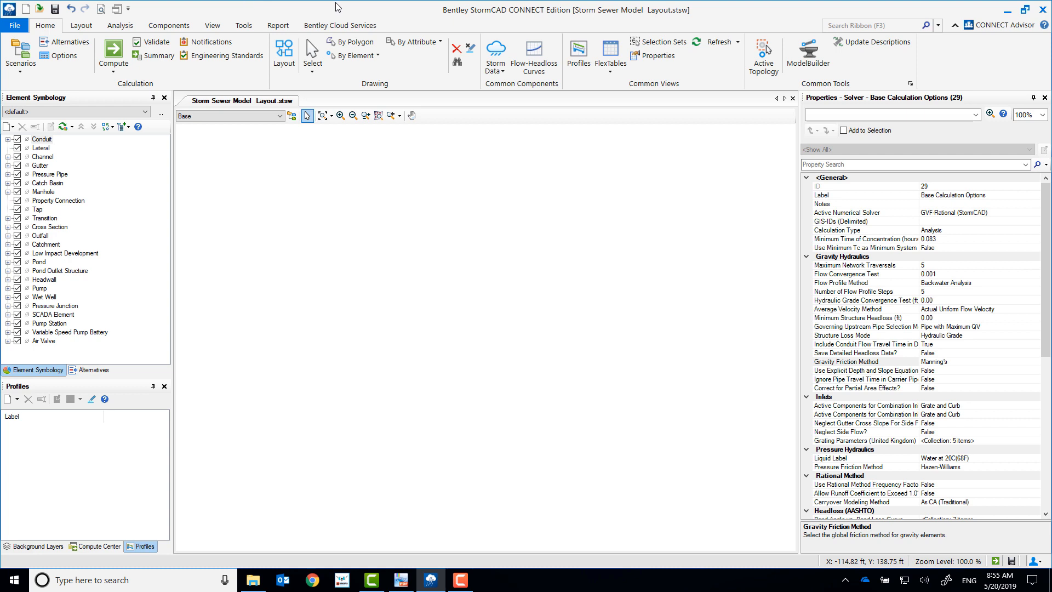
# Step: Review the properties of the conduit, catch basin, transition and outfall prototypes, and close the prototypes list
pyautogui.click(218, 26)
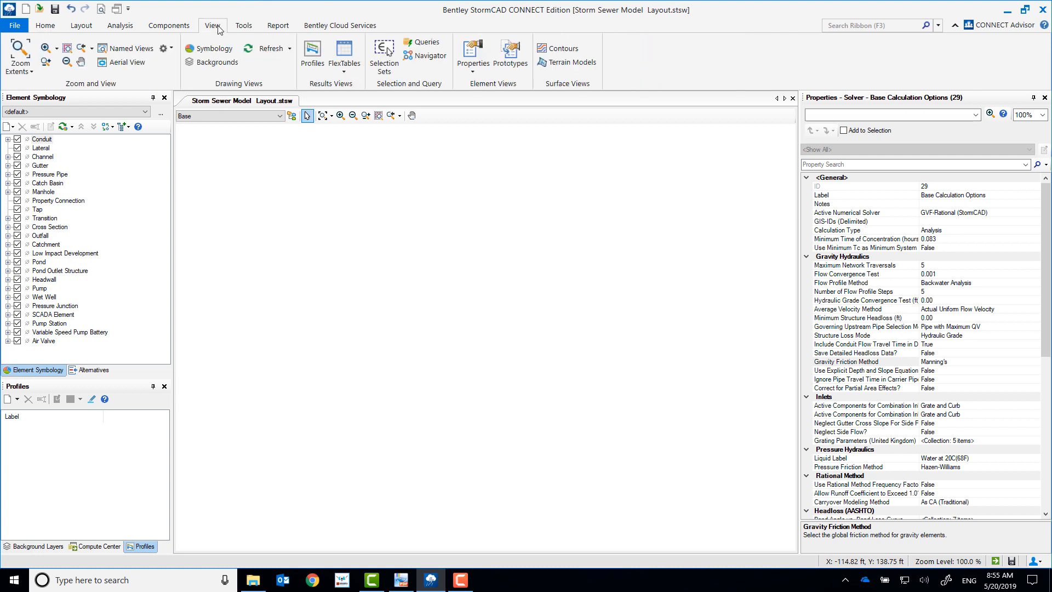
pyautogui.click(510, 54)
pyautogui.click(504, 205)
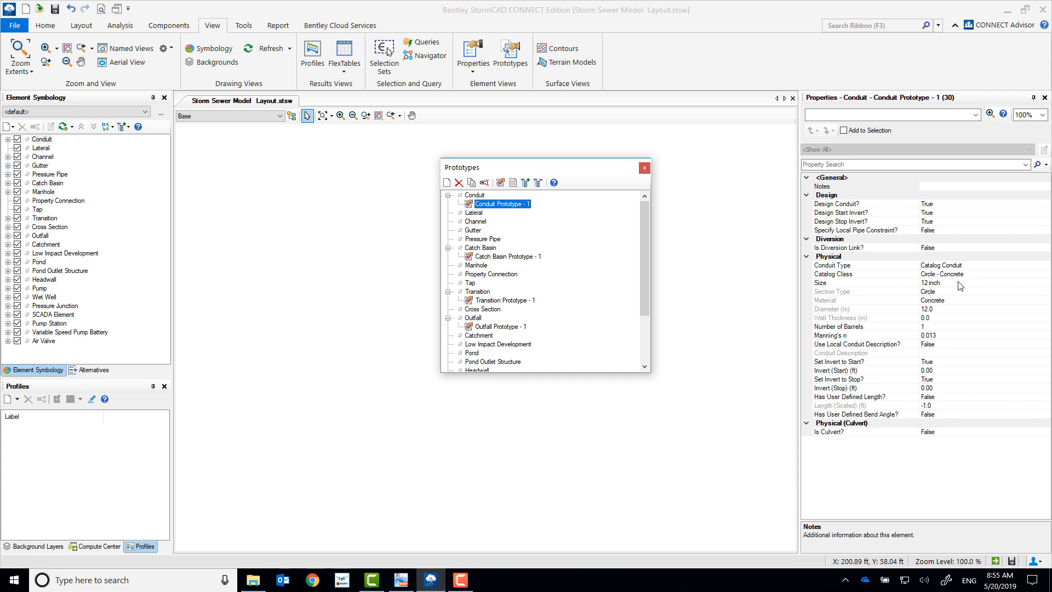
pyautogui.click(520, 258)
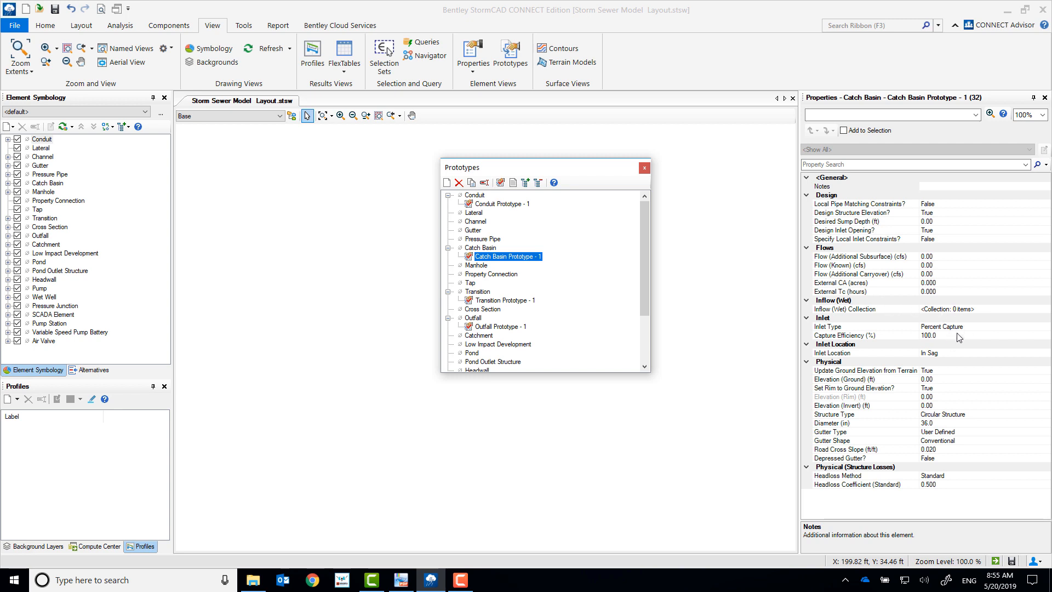
pyautogui.click(498, 301)
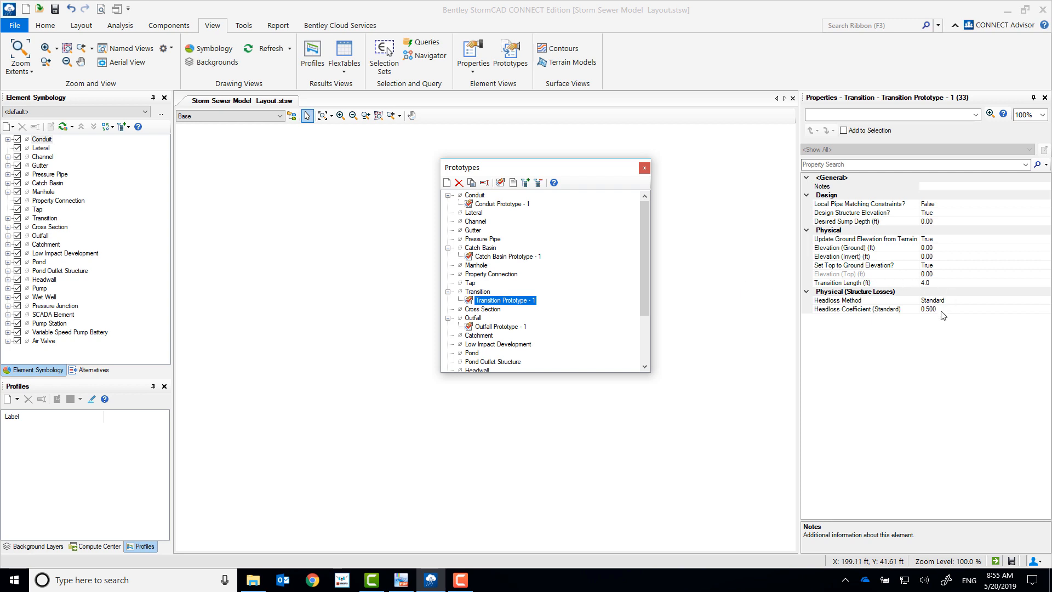
pyautogui.click(501, 327)
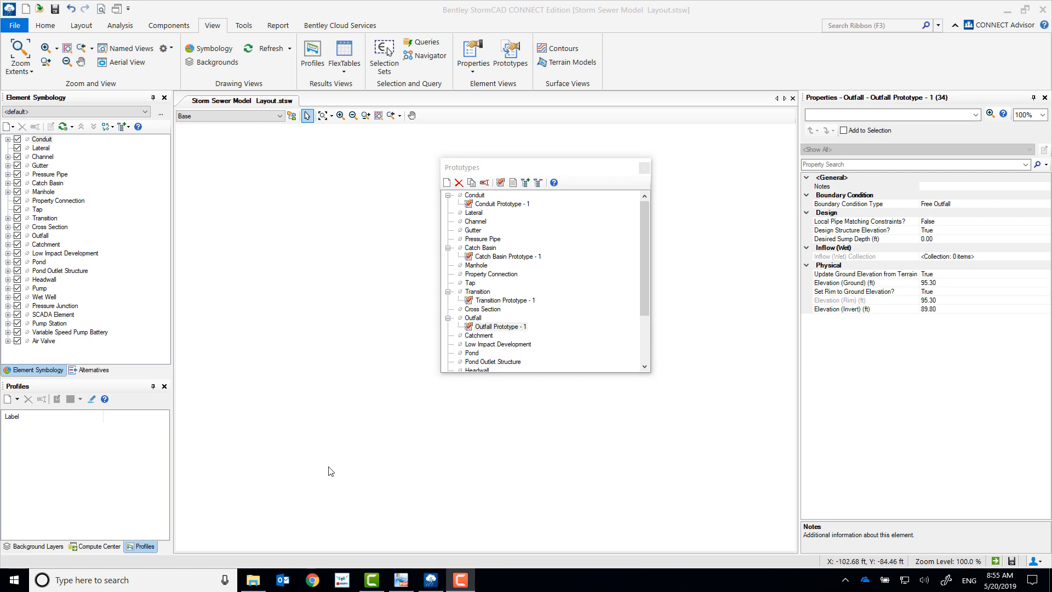
pyautogui.click(645, 168)
# Step: Examine the Circle - Concrete class sizes in the conduit catalog down to the last entry, and close the catalog
pyautogui.click(176, 26)
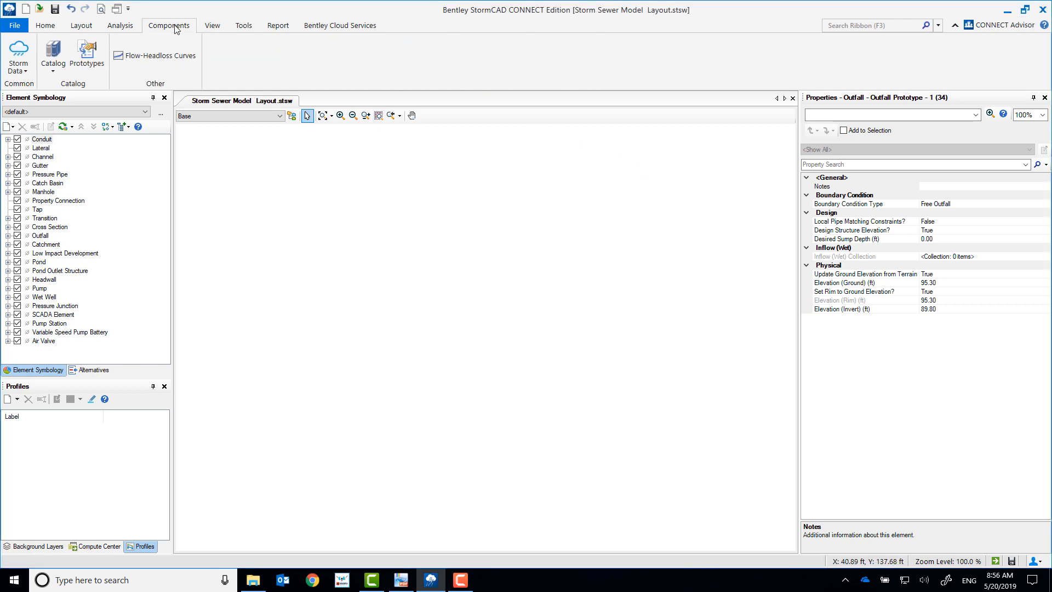
pyautogui.click(57, 64)
pyautogui.click(62, 88)
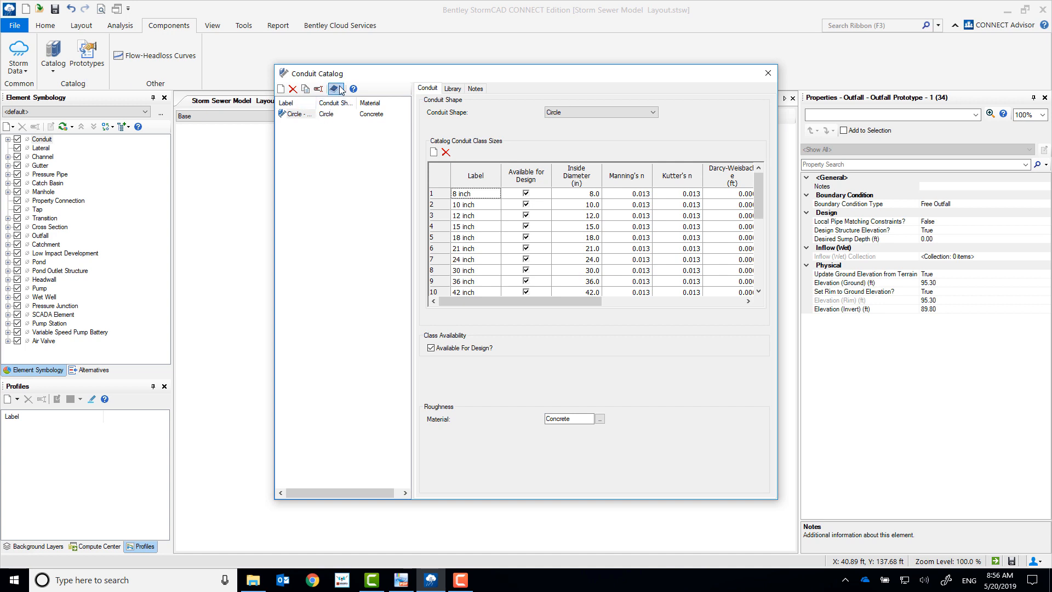
pyautogui.moveTo(316, 103); pyautogui.dragTo(352, 104)
pyautogui.click(309, 113)
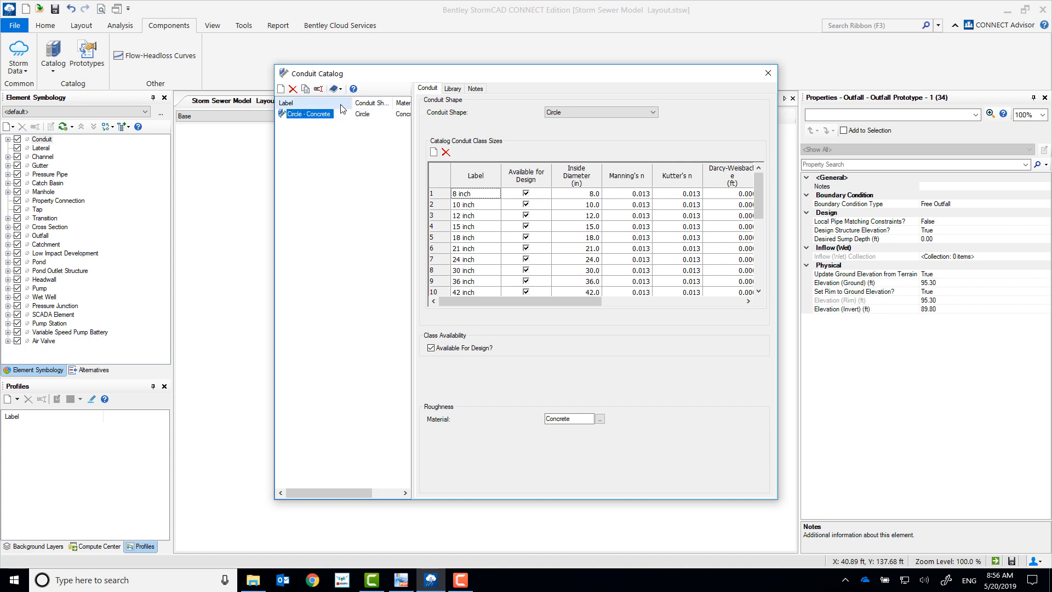
pyautogui.moveTo(353, 102); pyautogui.dragTo(338, 102)
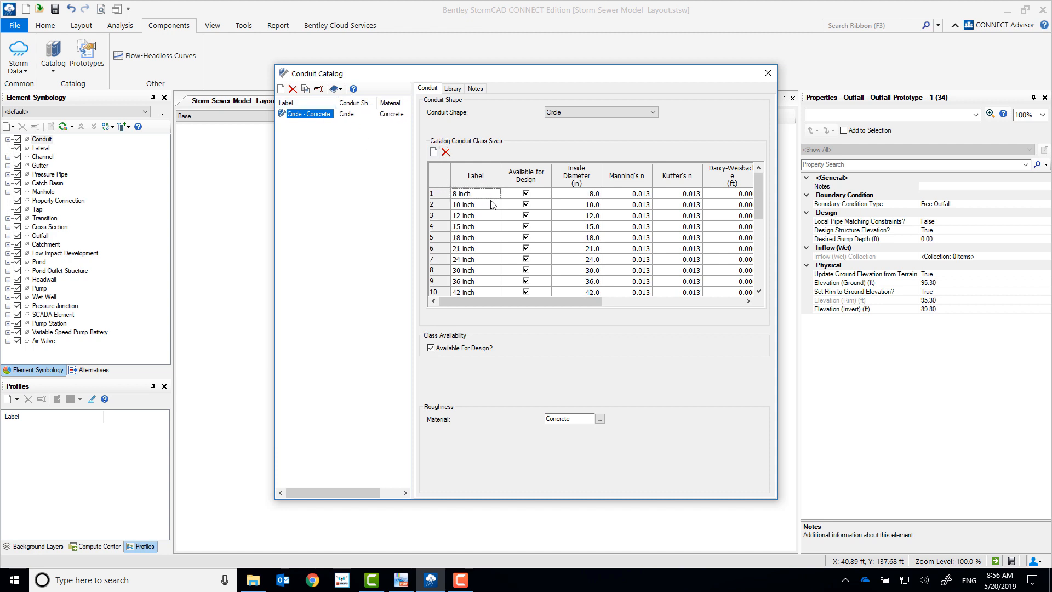
pyautogui.click(473, 197)
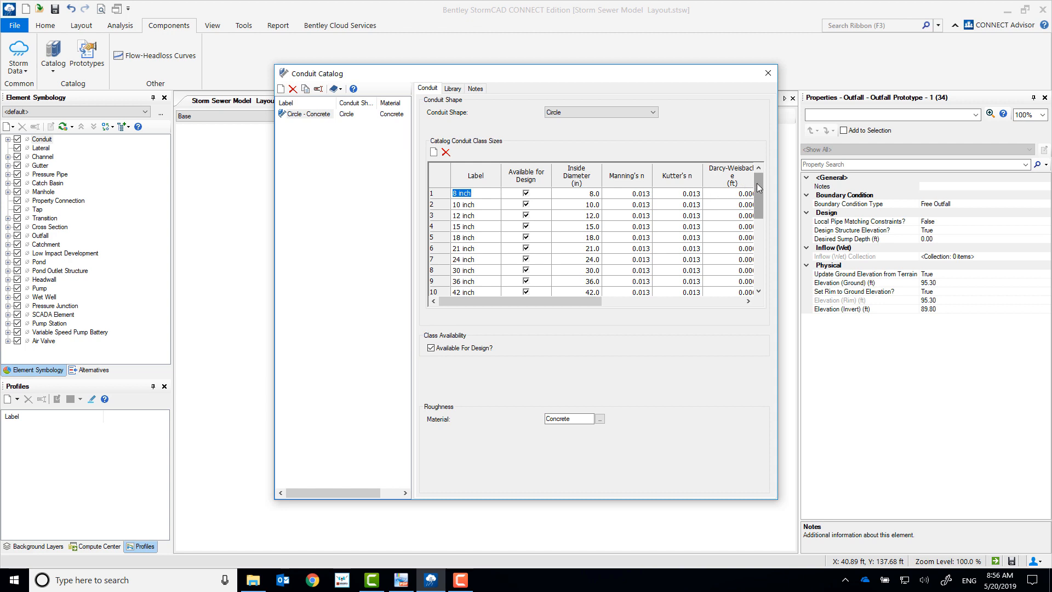
pyautogui.moveTo(760, 197); pyautogui.dragTo(763, 269)
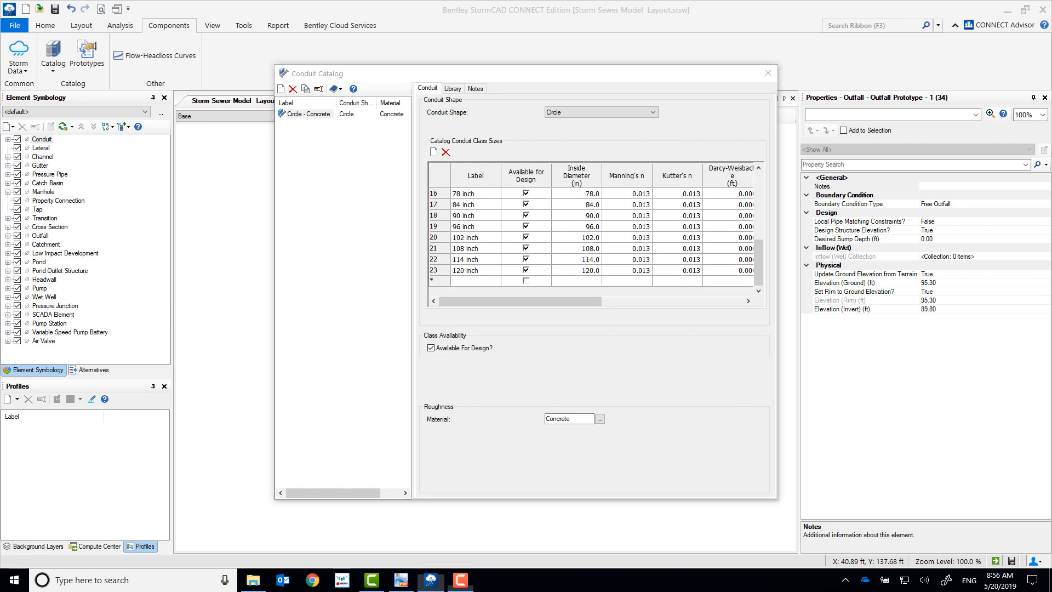
pyautogui.click(768, 73)
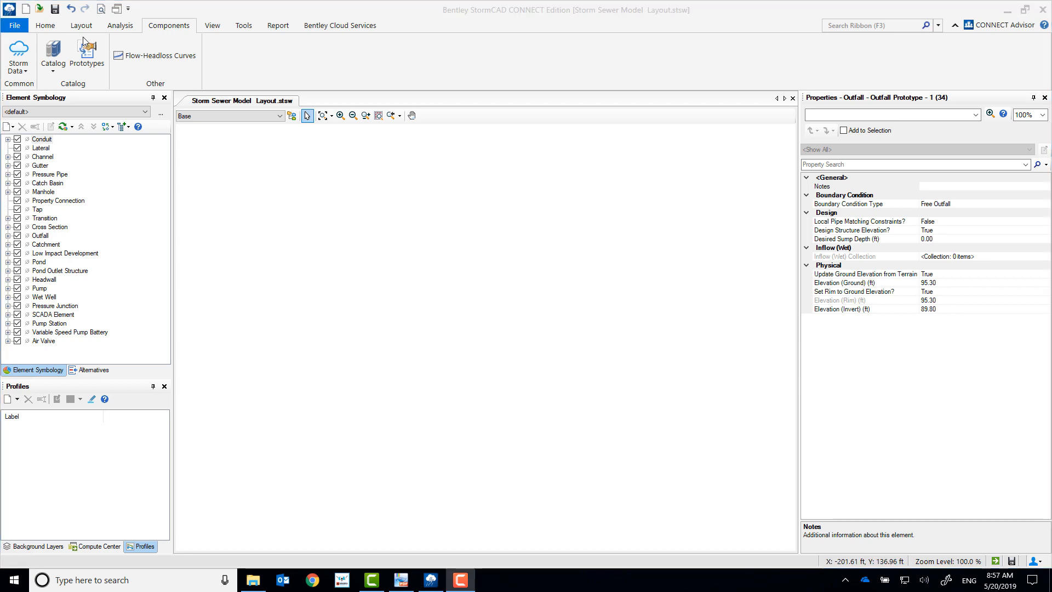
# Step: Lay out a conduit from a new catch basin at about X -149, Y 71 ft to a transition at about X -88, Y 71 ft
pyautogui.click(46, 26)
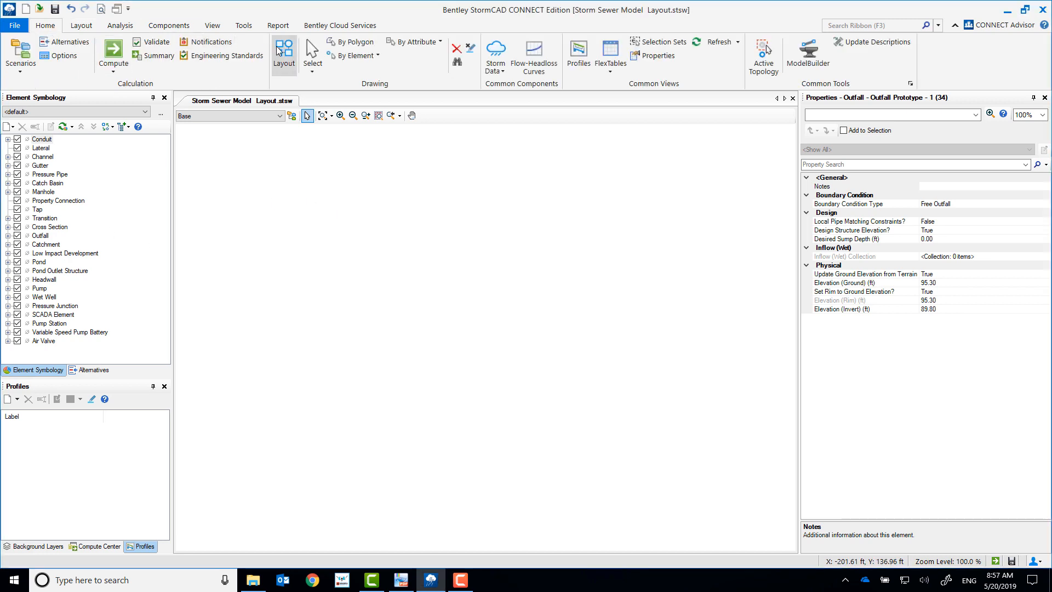
pyautogui.click(289, 61)
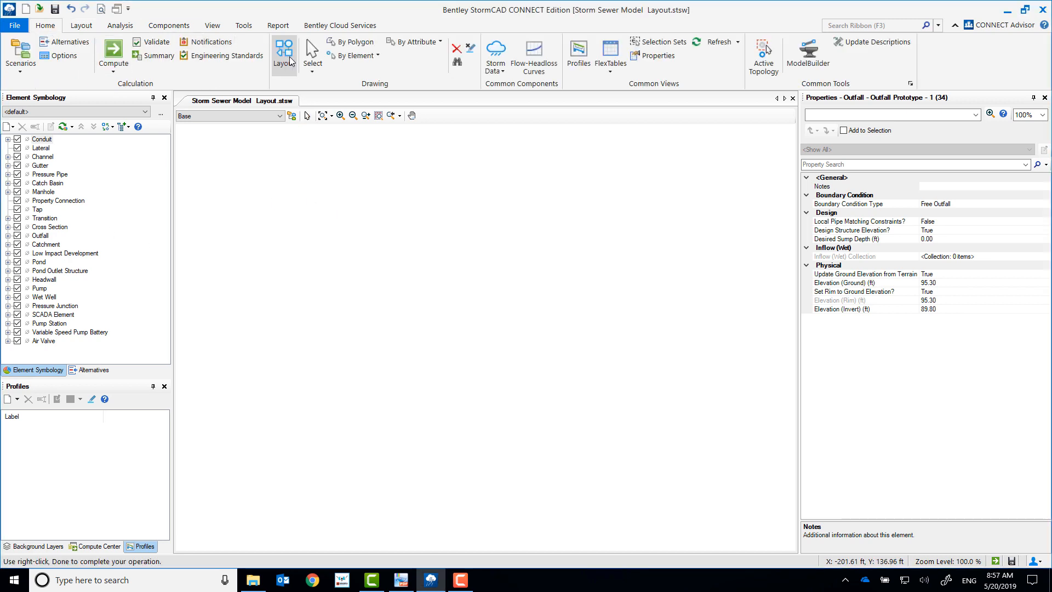
pyautogui.rightClick(277, 218)
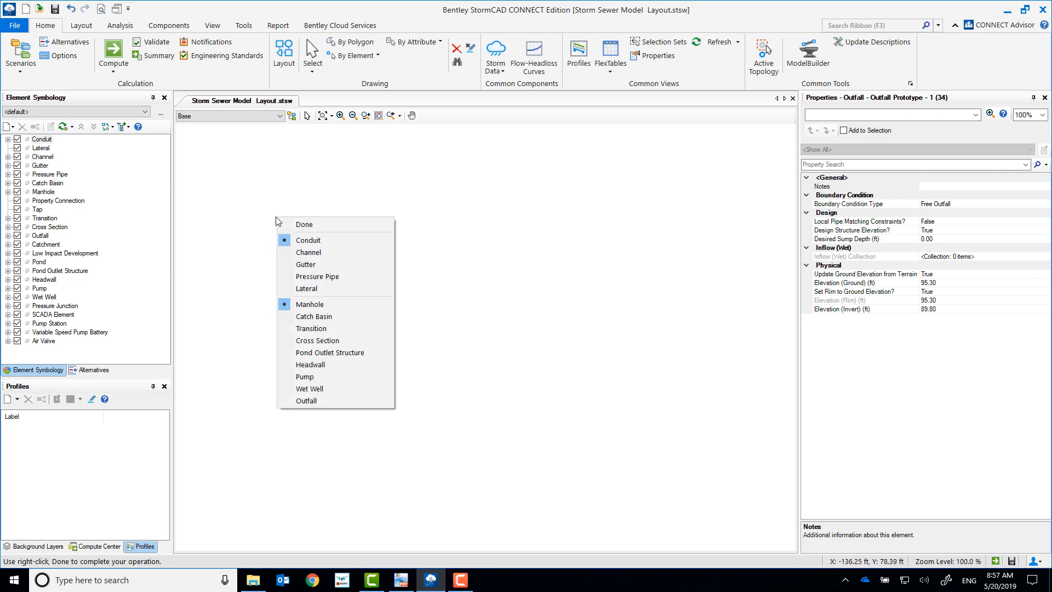
pyautogui.click(311, 317)
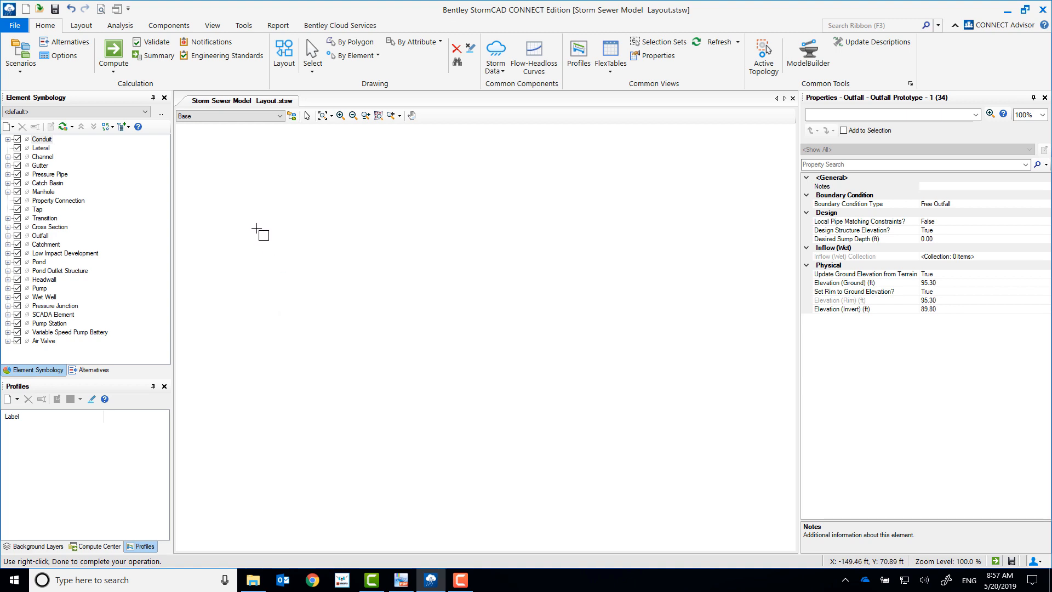
pyautogui.click(257, 228)
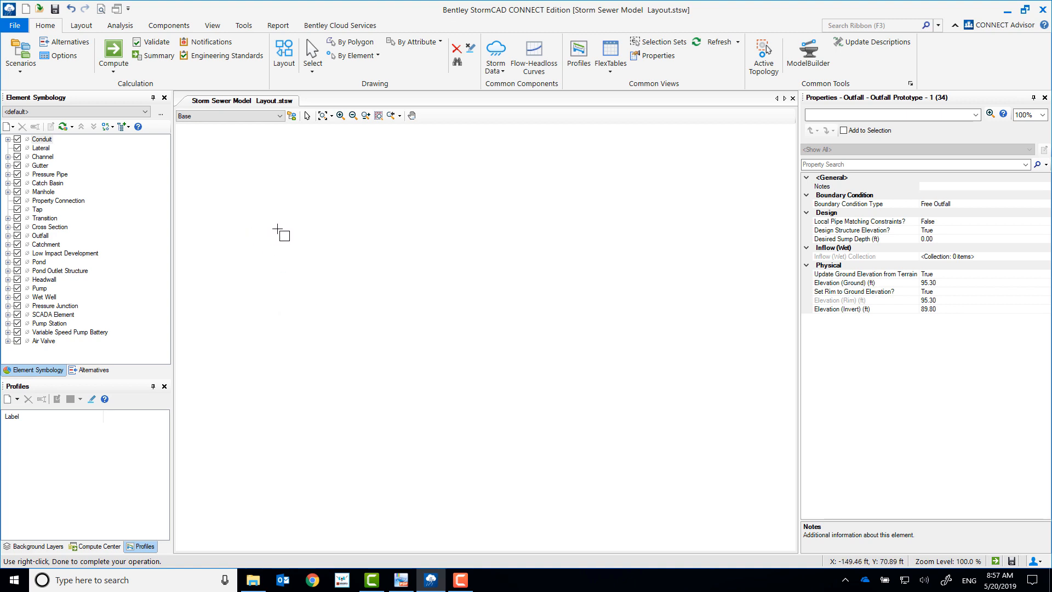
pyautogui.rightClick(347, 228)
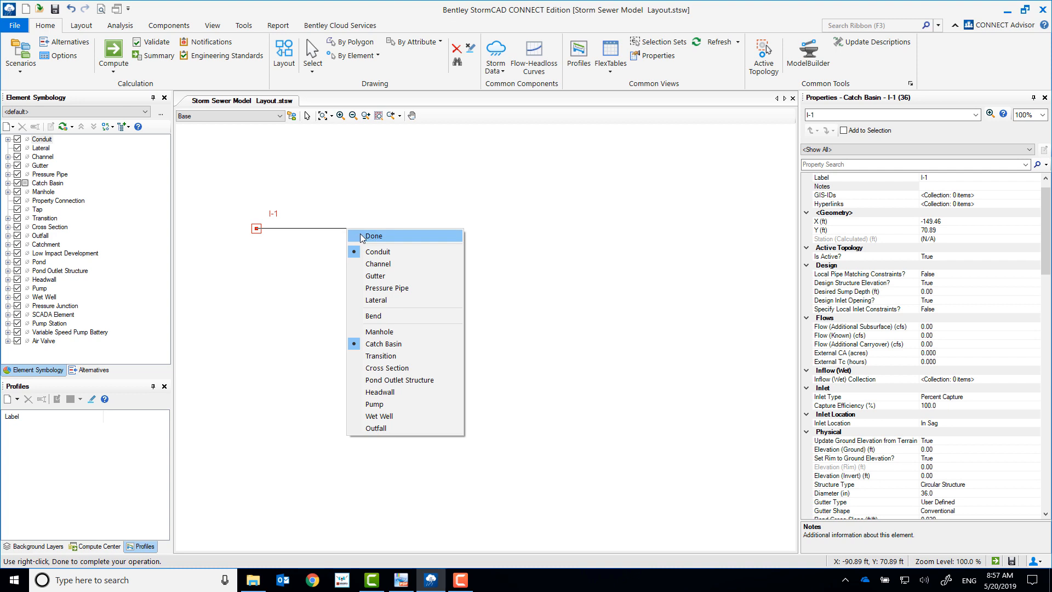
pyautogui.click(380, 356)
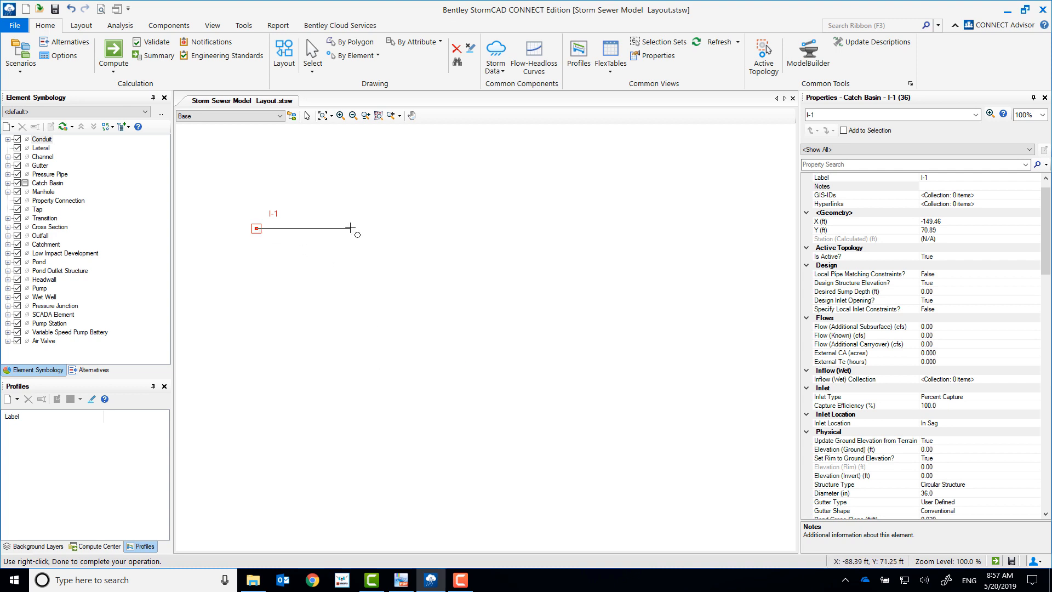
pyautogui.click(350, 228)
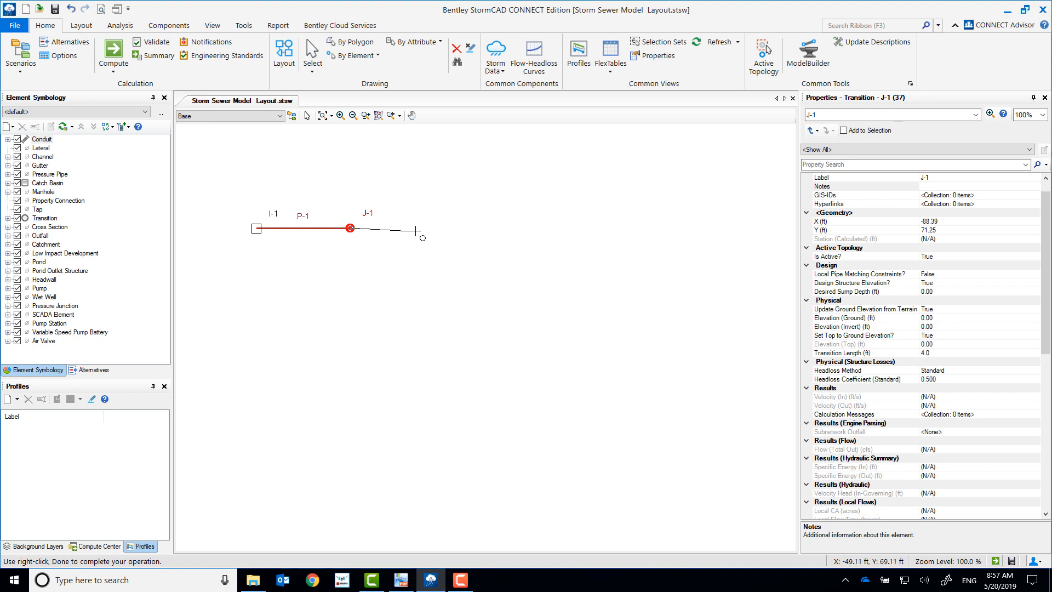
# Step: Extend the conduit run from the transition with two catch basins at about X -32 and X 29 ft, both near Y 72 ft
pyautogui.rightClick(424, 228)
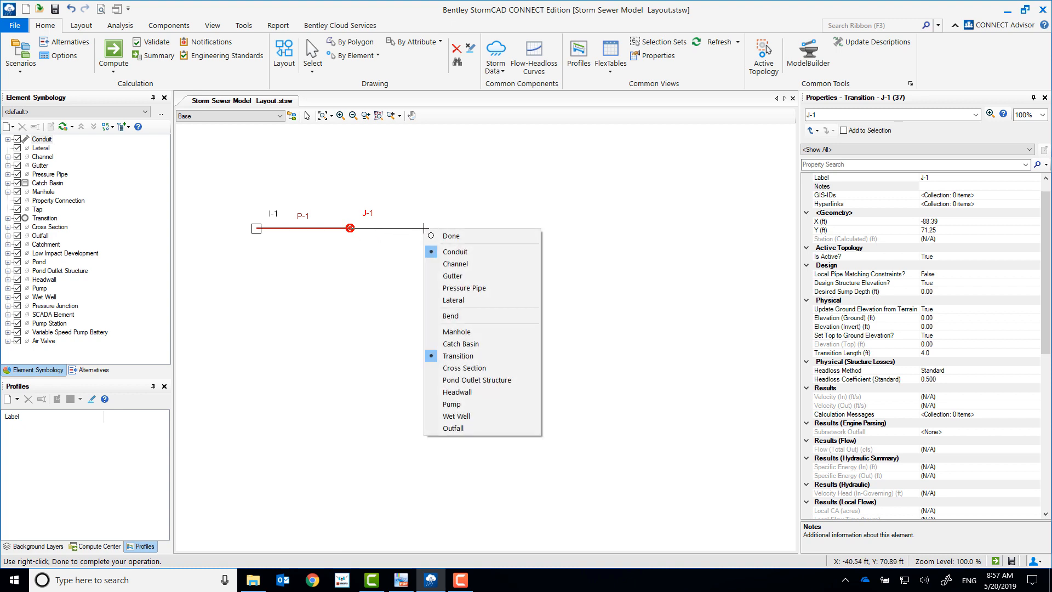
pyautogui.click(476, 344)
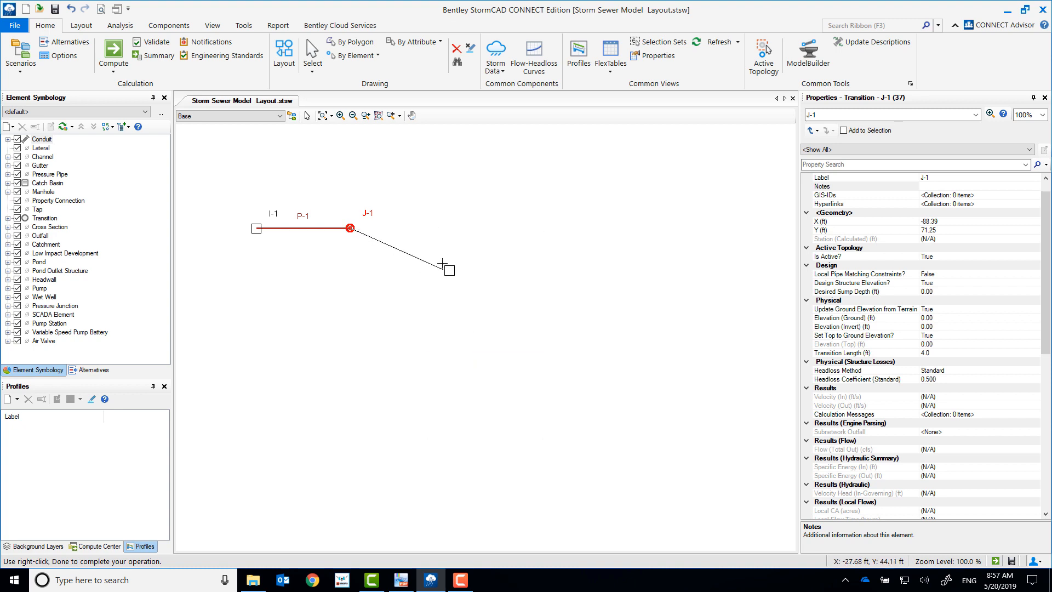
pyautogui.click(436, 226)
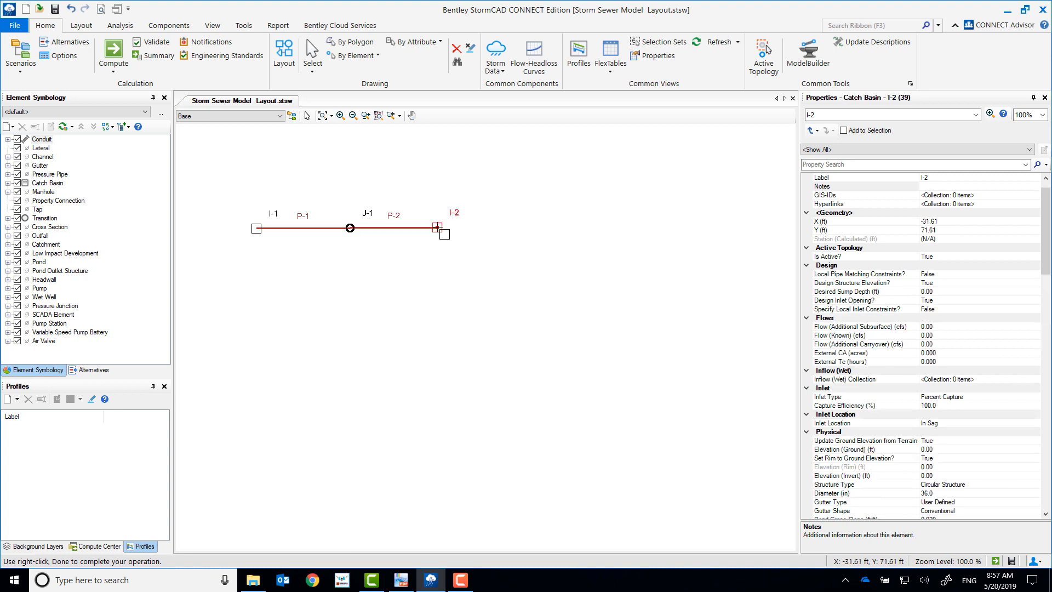
pyautogui.click(530, 226)
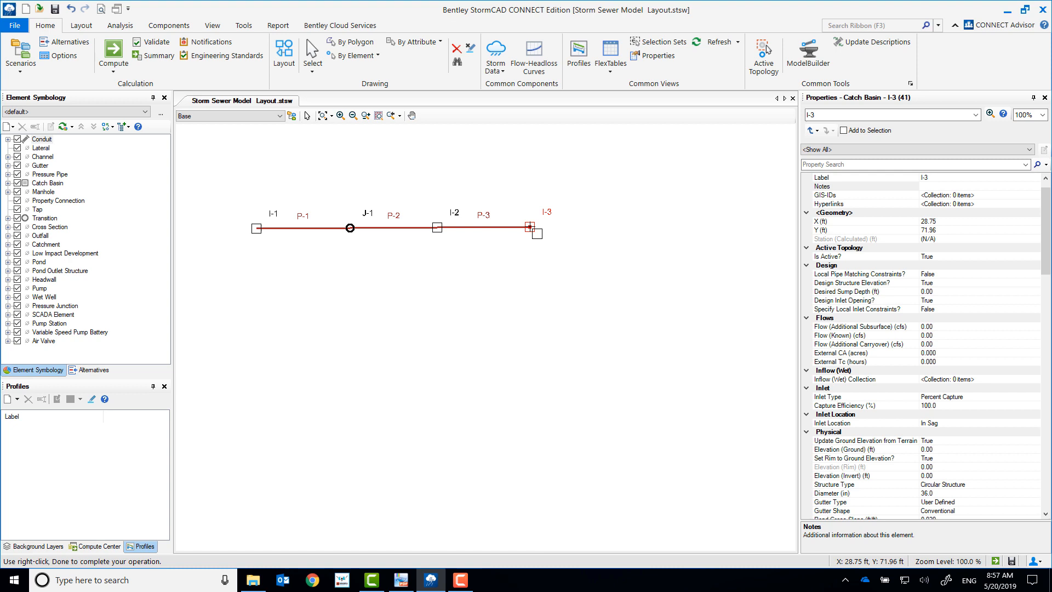
# Step: End the conduit run with an outfall at about X 86, Y 72 ft, and finish the line
pyautogui.rightClick(619, 226)
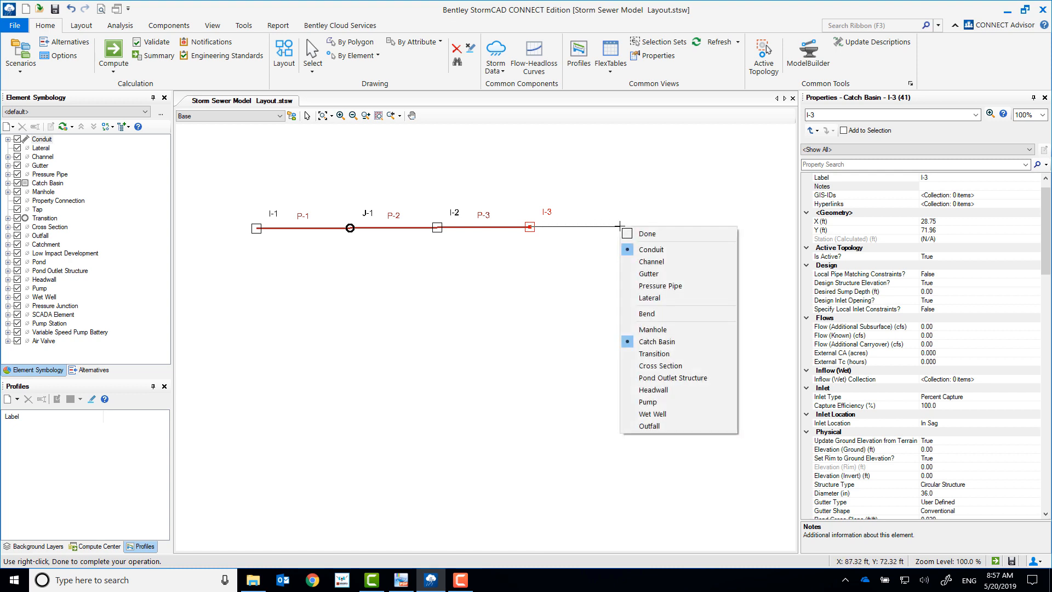
pyautogui.click(664, 429)
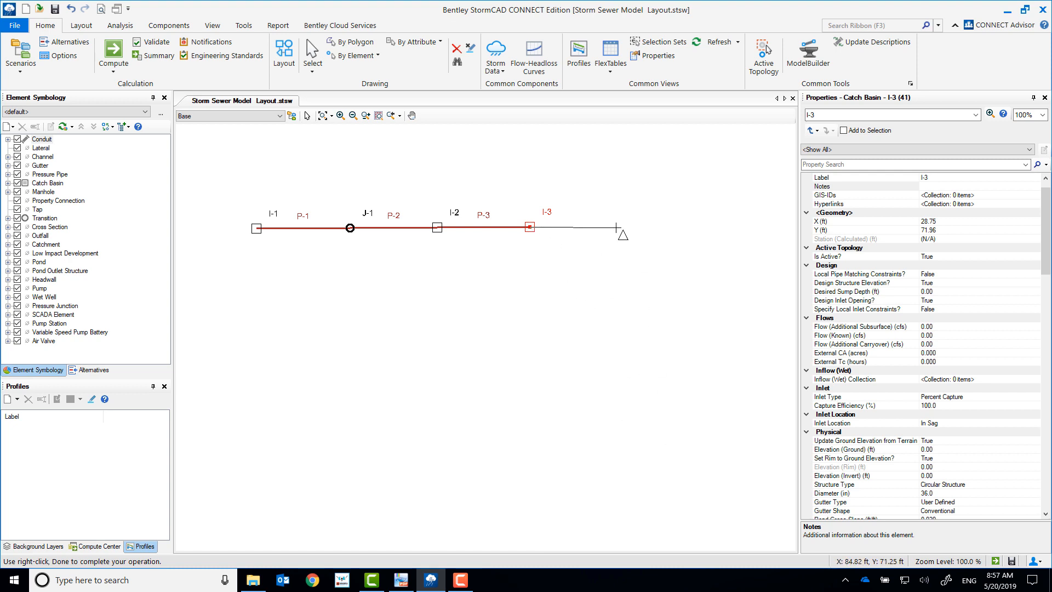
pyautogui.click(617, 226)
pyautogui.rightClick(617, 227)
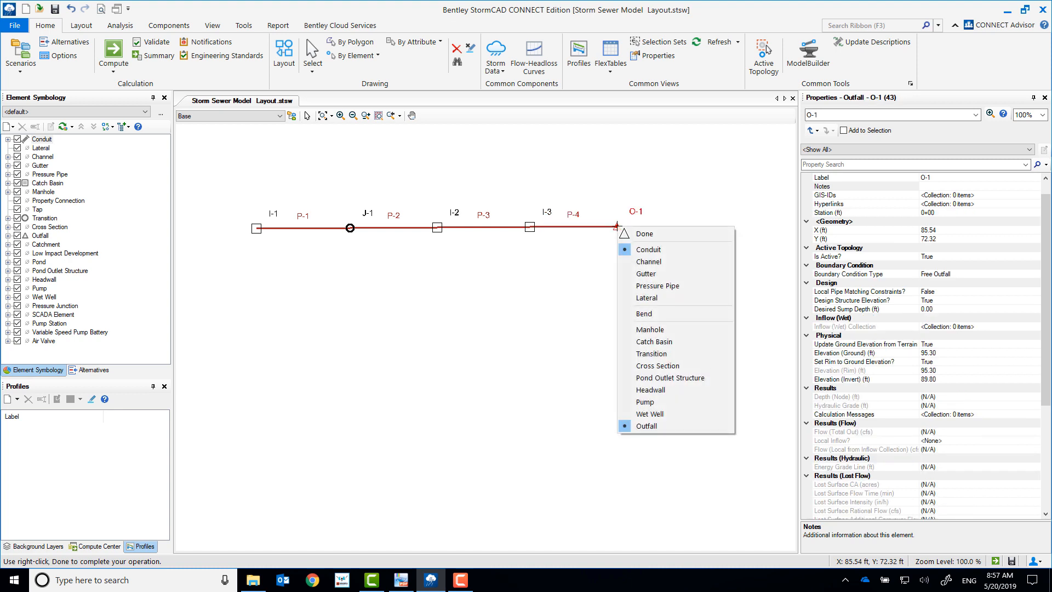
pyautogui.click(653, 234)
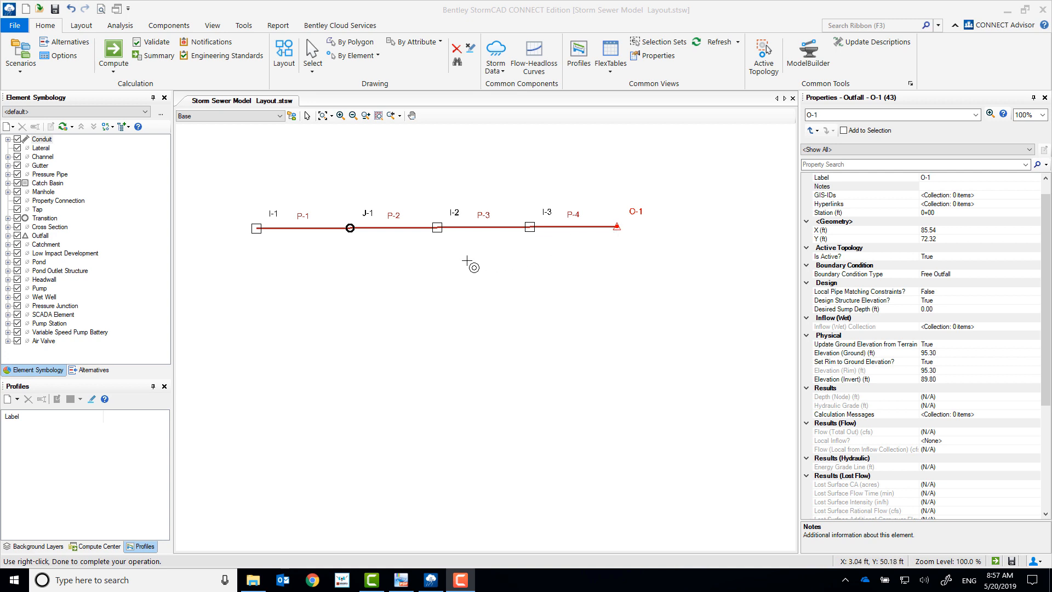
# Step: Start a lower branch with a catch basin at about X -102, Y -48 ft, connected by conduit to a transition at about X -17, Y -48 ft
pyautogui.rightClick(329, 413)
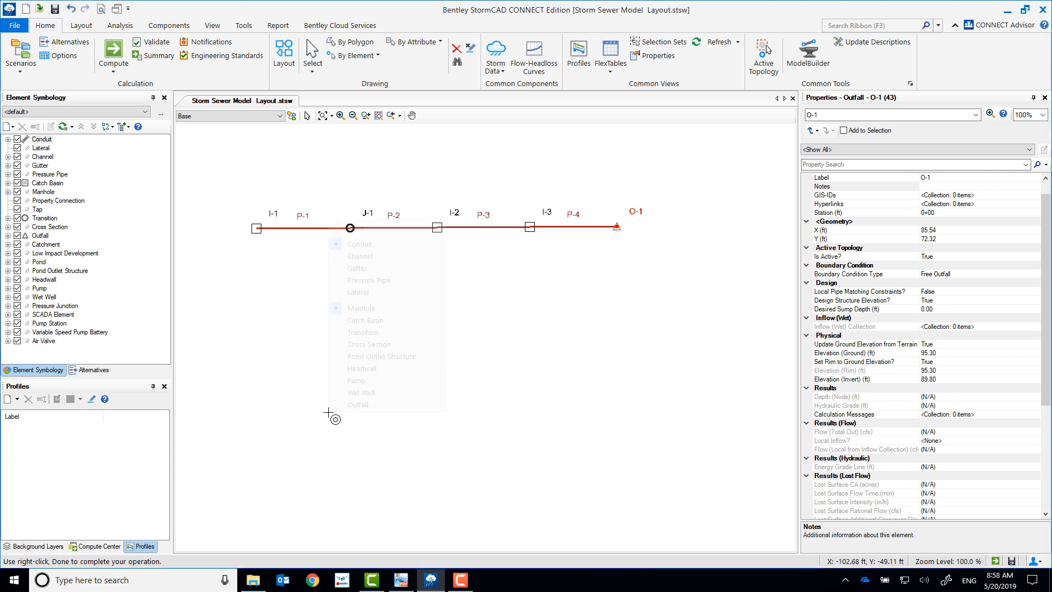
pyautogui.click(366, 322)
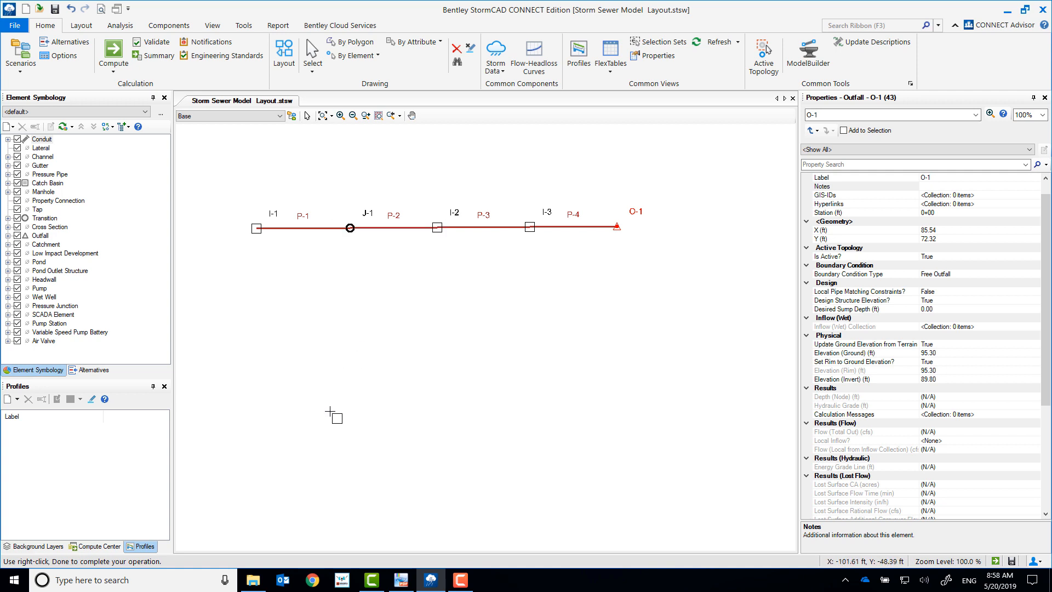
pyautogui.click(331, 412)
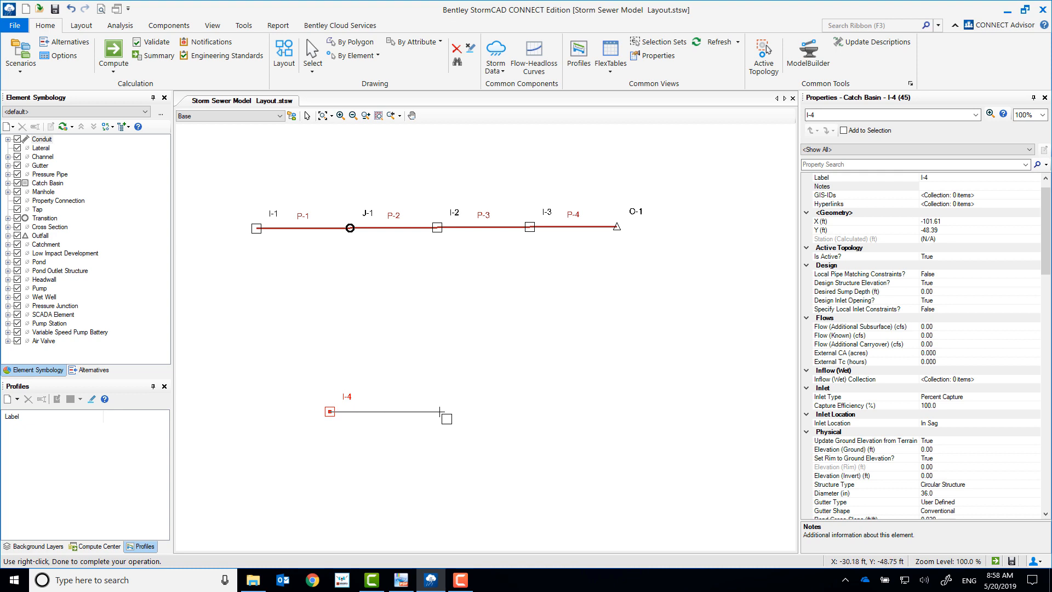
pyautogui.rightClick(440, 411)
pyautogui.click(458, 331)
pyautogui.click(459, 411)
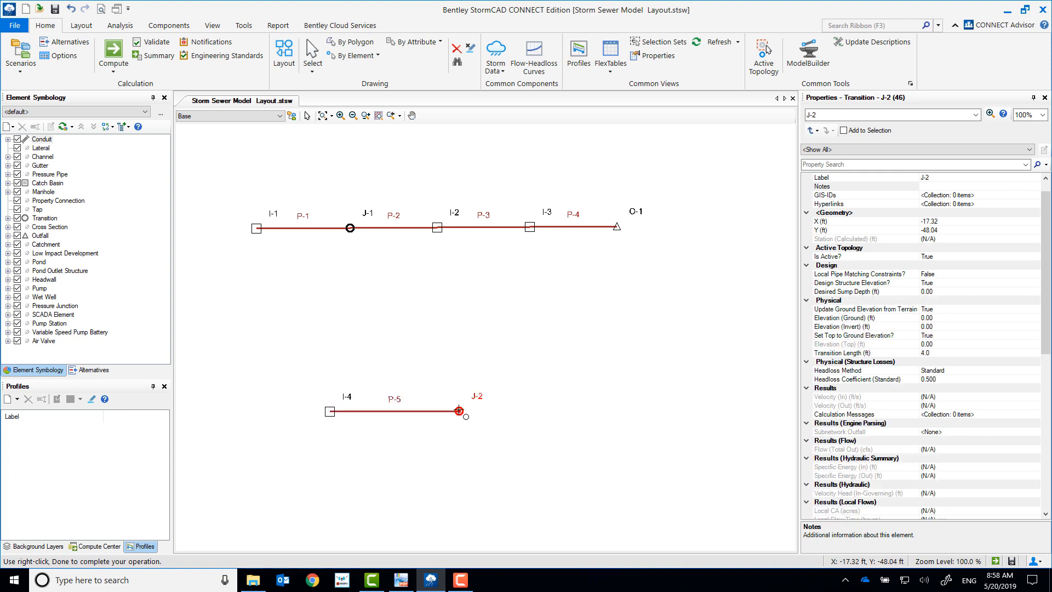
# Step: Extend the lower branch from the transition to a catch basin at about X -21, Y 15 ft, and connect it to catch basin I-2
pyautogui.rightClick(456, 317)
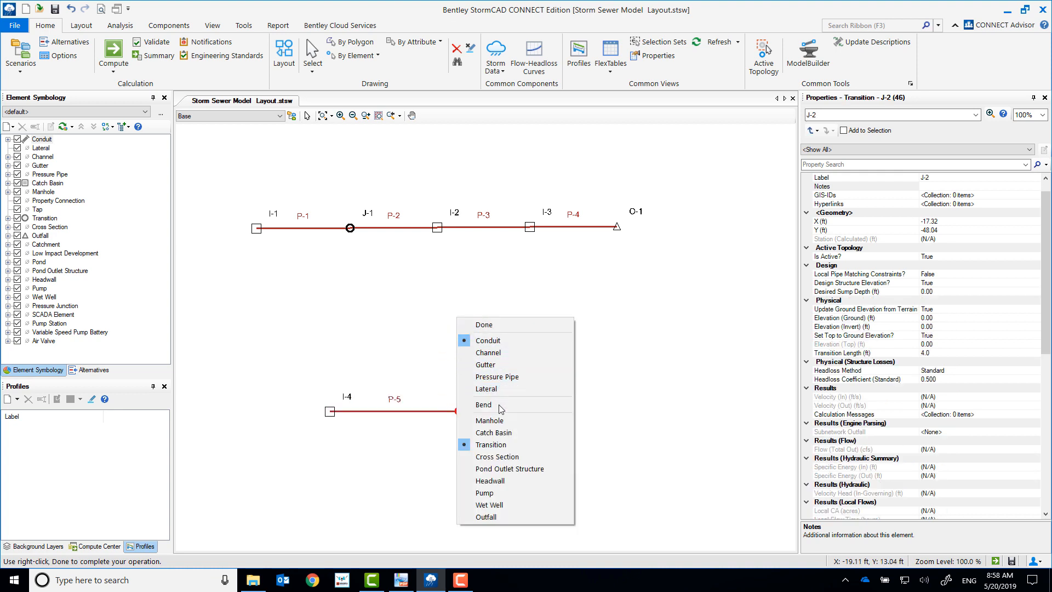
pyautogui.click(493, 432)
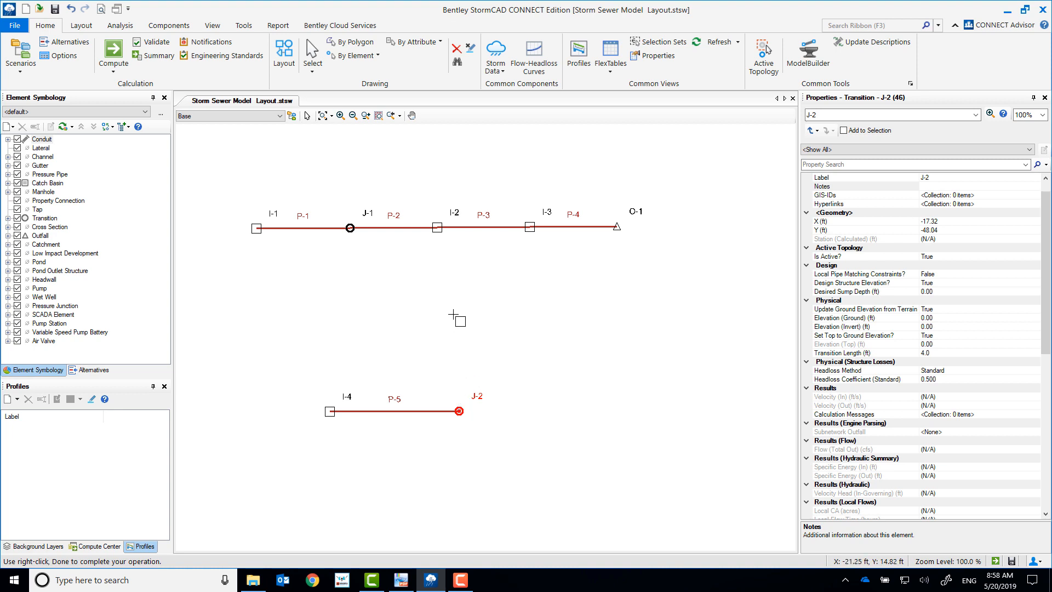
pyautogui.click(454, 315)
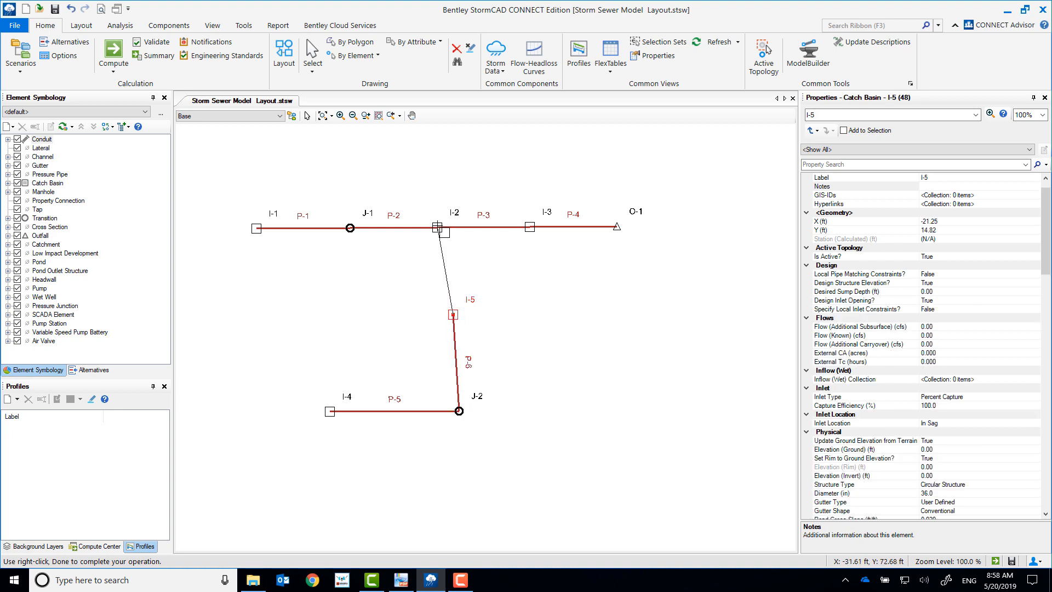
pyautogui.click(438, 228)
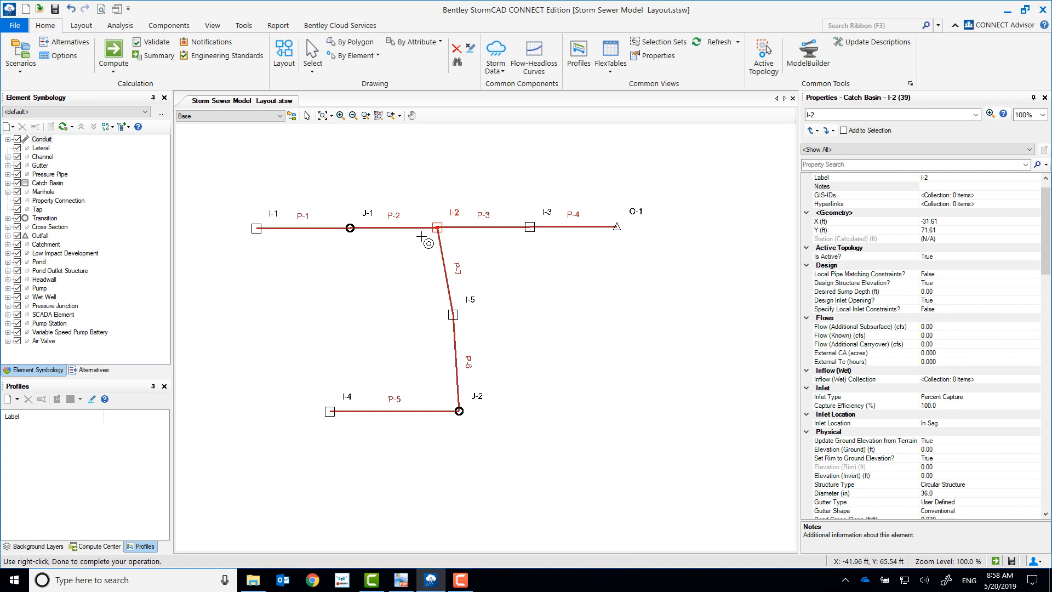
# Step: Lay out a conduit from a new catch basin at about X -98, Y 16 ft to catch basin I-5
pyautogui.rightClick(340, 313)
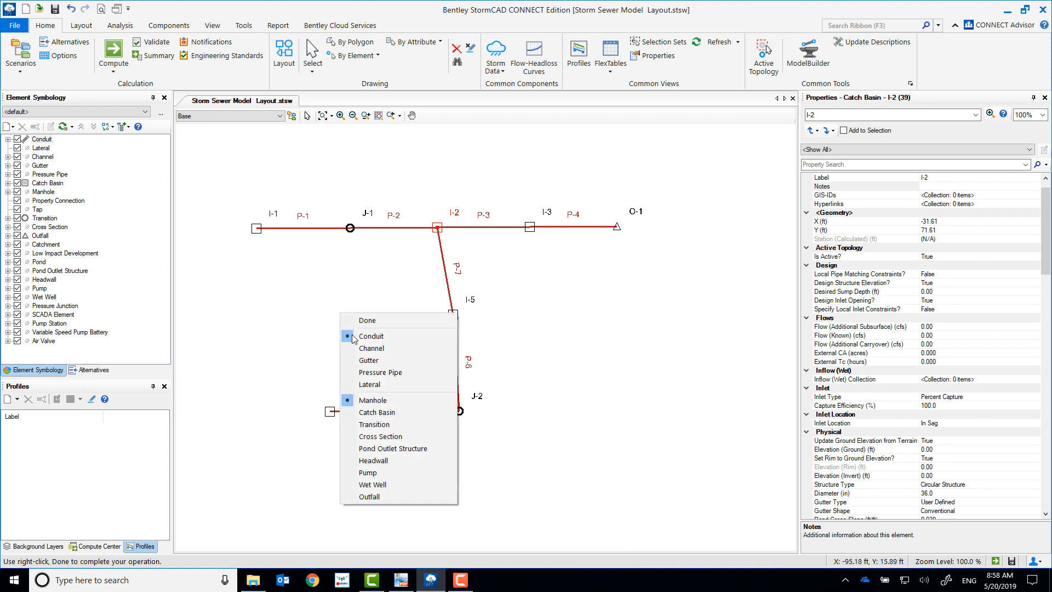
pyautogui.click(370, 414)
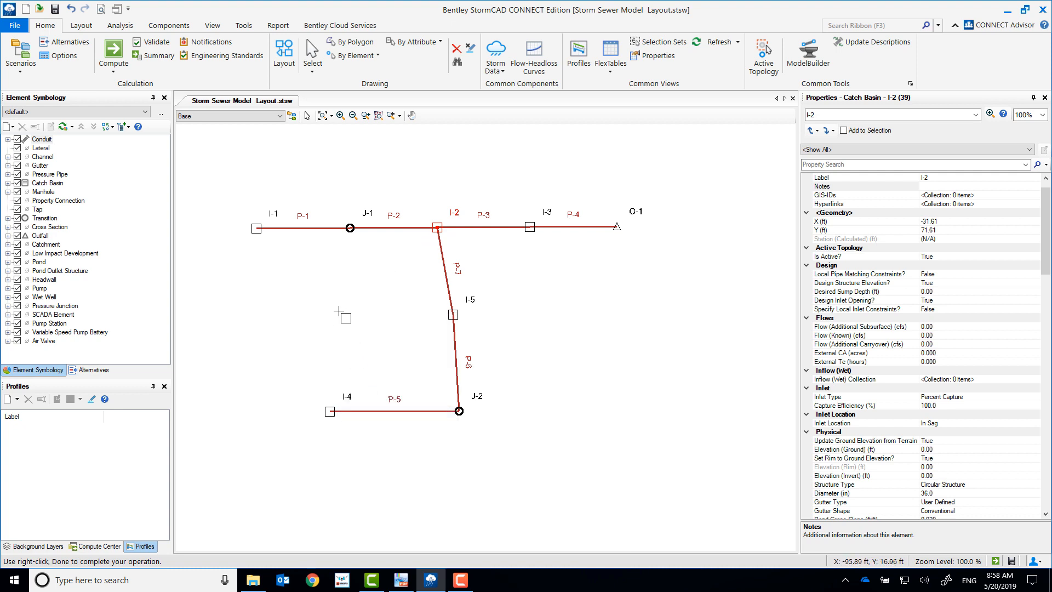
pyautogui.click(335, 312)
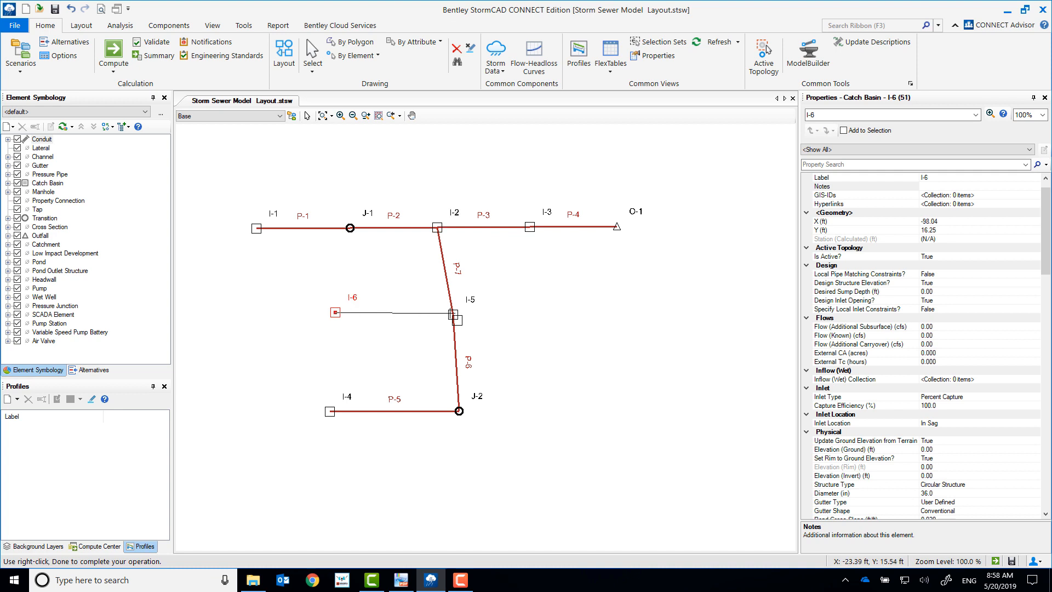
pyautogui.click(452, 313)
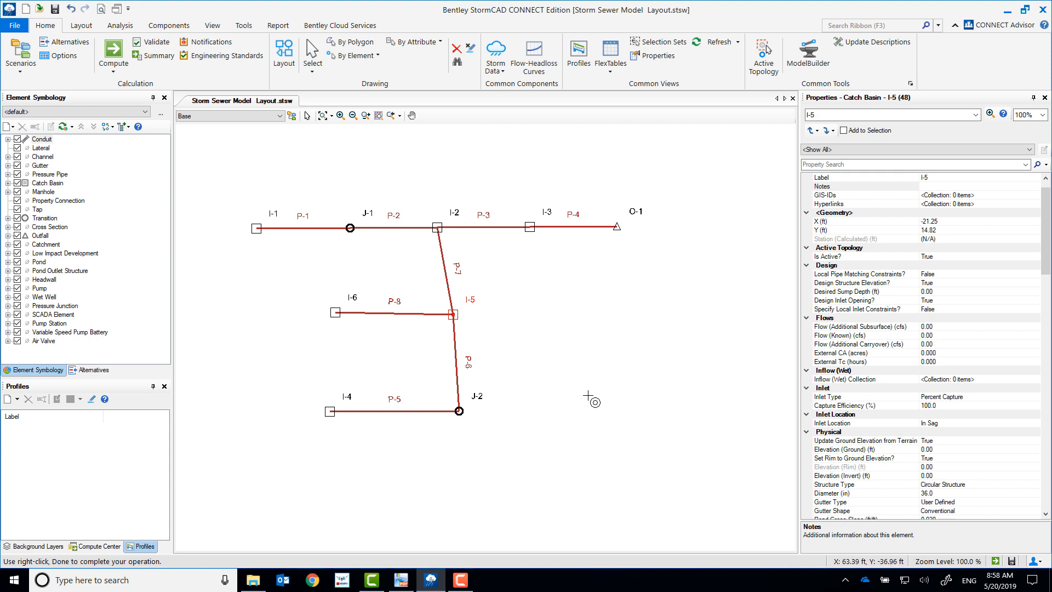
# Step: Lay out a conduit run through new catch basins at about (100, -75), (39, -39) and (36, 17) ft, ending at catch basin I-5
pyautogui.rightClick(651, 455)
pyautogui.click(681, 362)
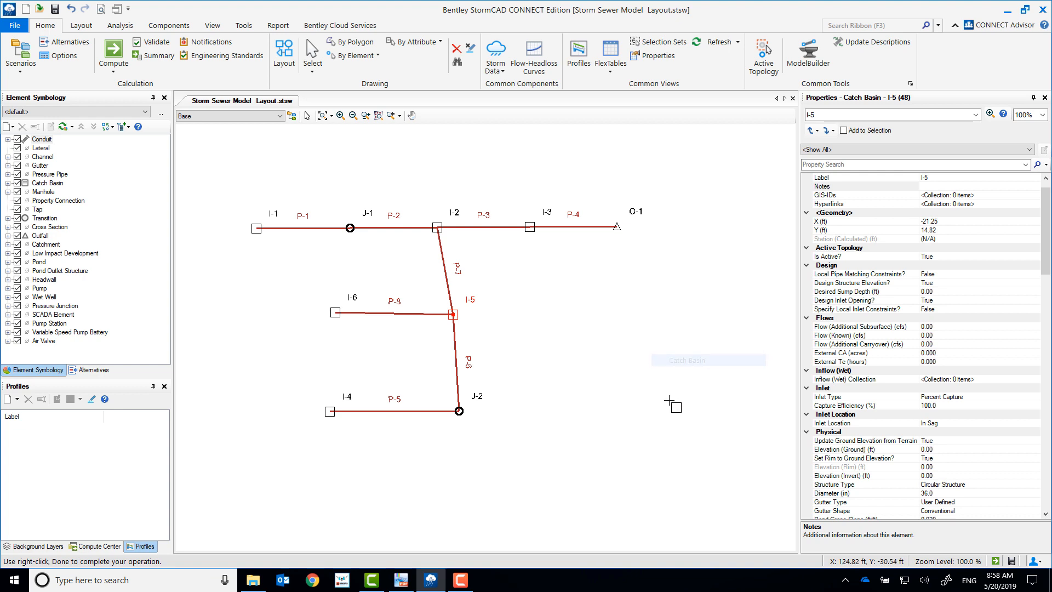
pyautogui.click(640, 453)
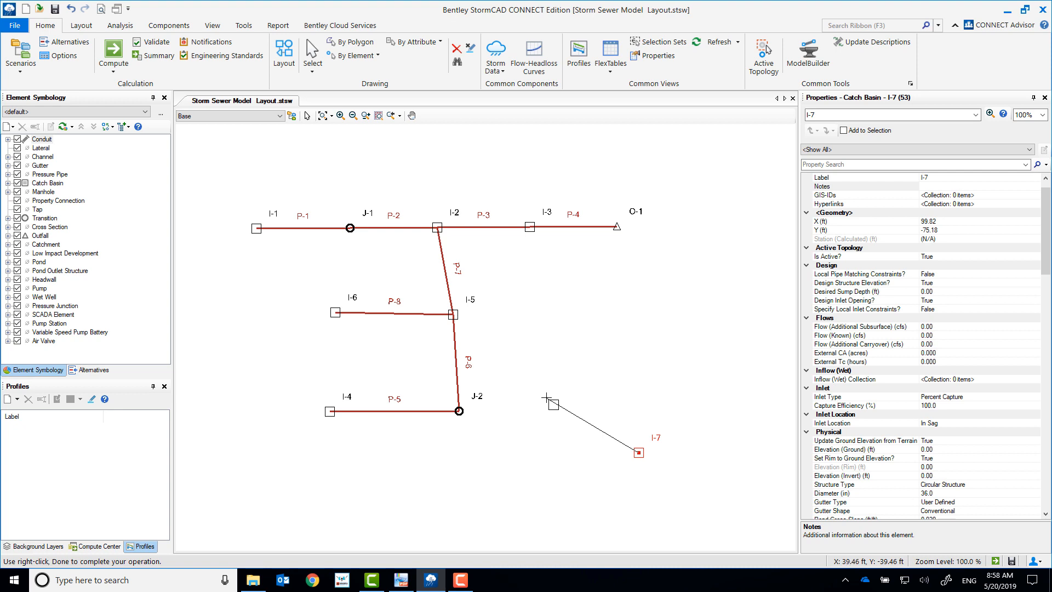
pyautogui.click(546, 398)
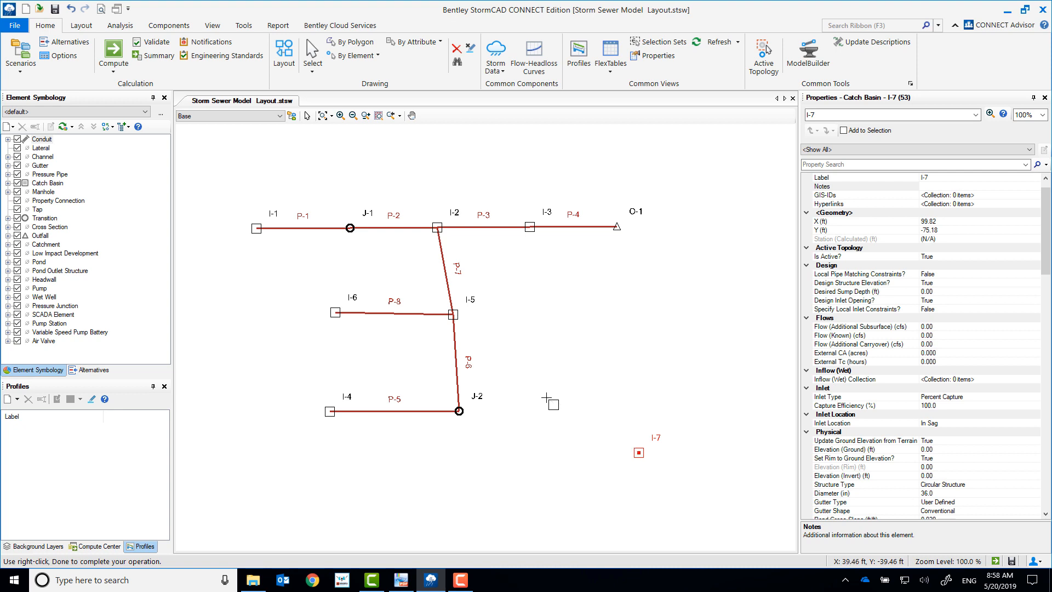
pyautogui.click(542, 310)
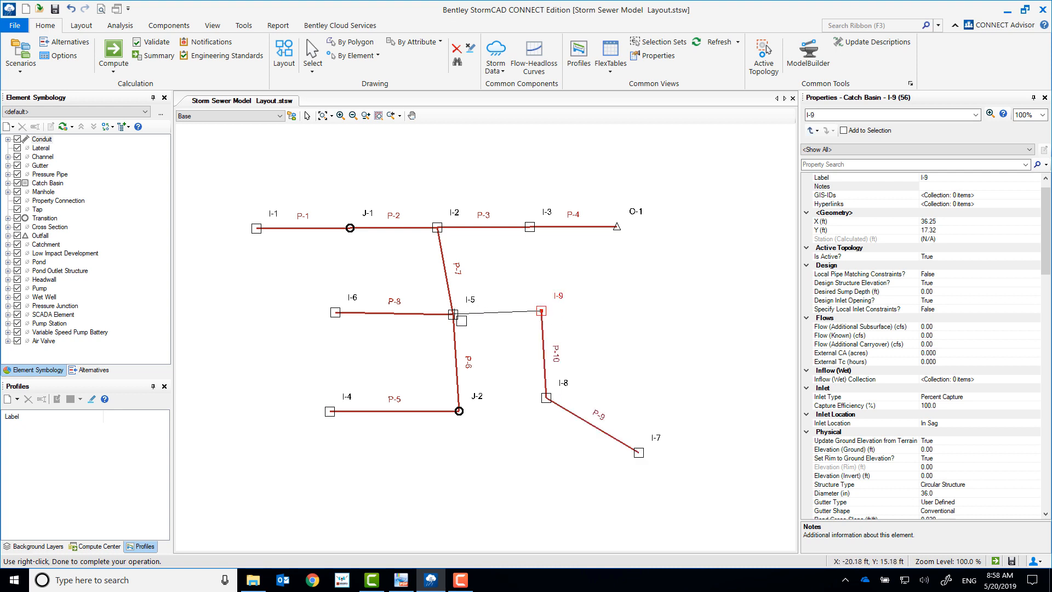
pyautogui.click(454, 314)
pyautogui.rightClick(456, 316)
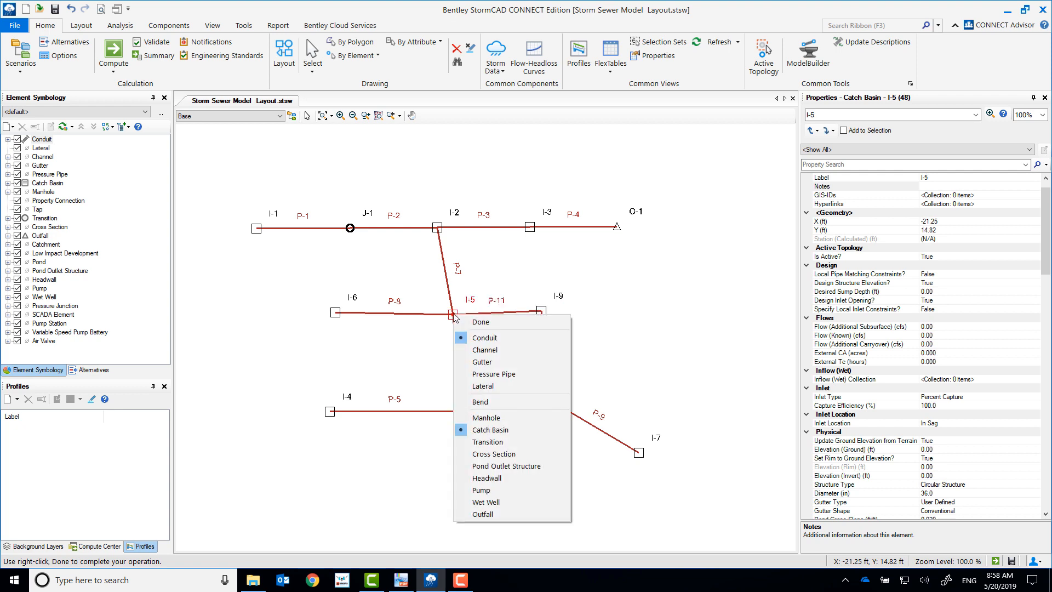
pyautogui.click(486, 323)
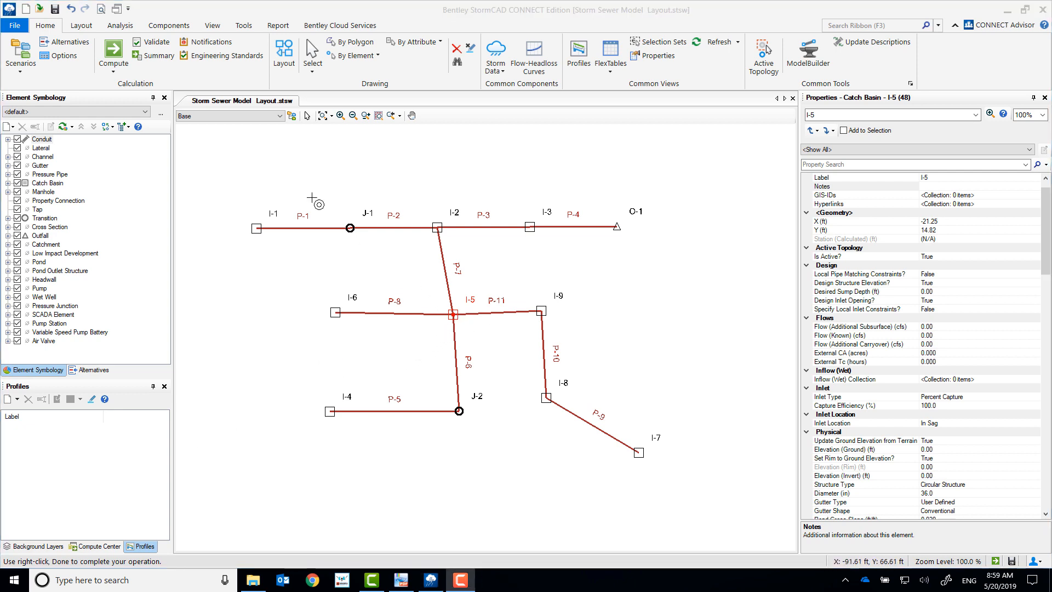
# Step: Align the vertical branch below I-2 by moving catch basin I-5 to about X -32, Y 16 ft and transition J-2 to about X -31, Y -48 ft
pyautogui.click(308, 116)
pyautogui.moveTo(453, 314); pyautogui.dragTo(438, 313)
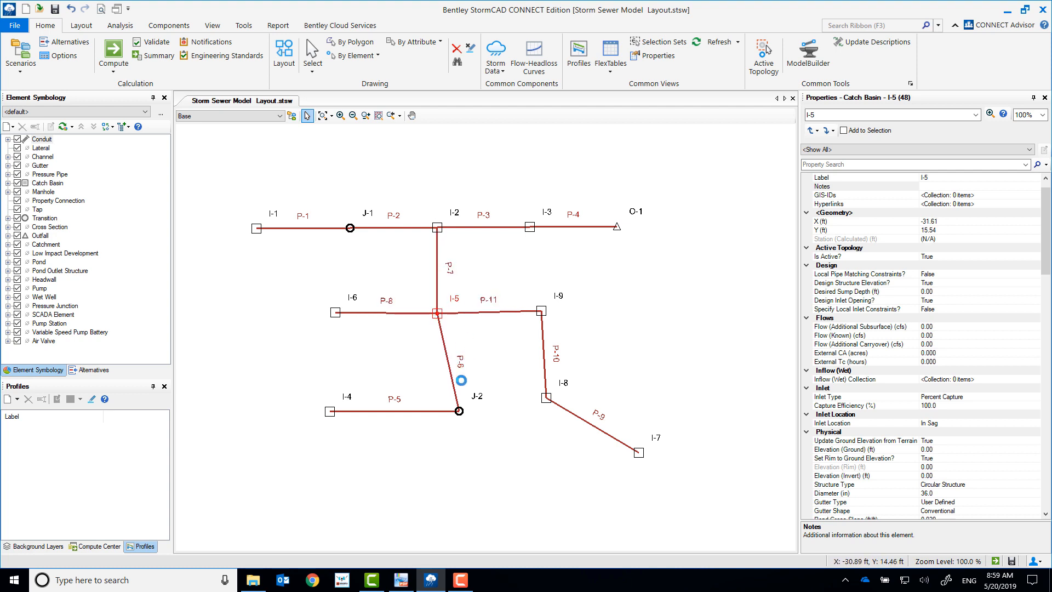
pyautogui.moveTo(459, 411); pyautogui.dragTo(439, 410)
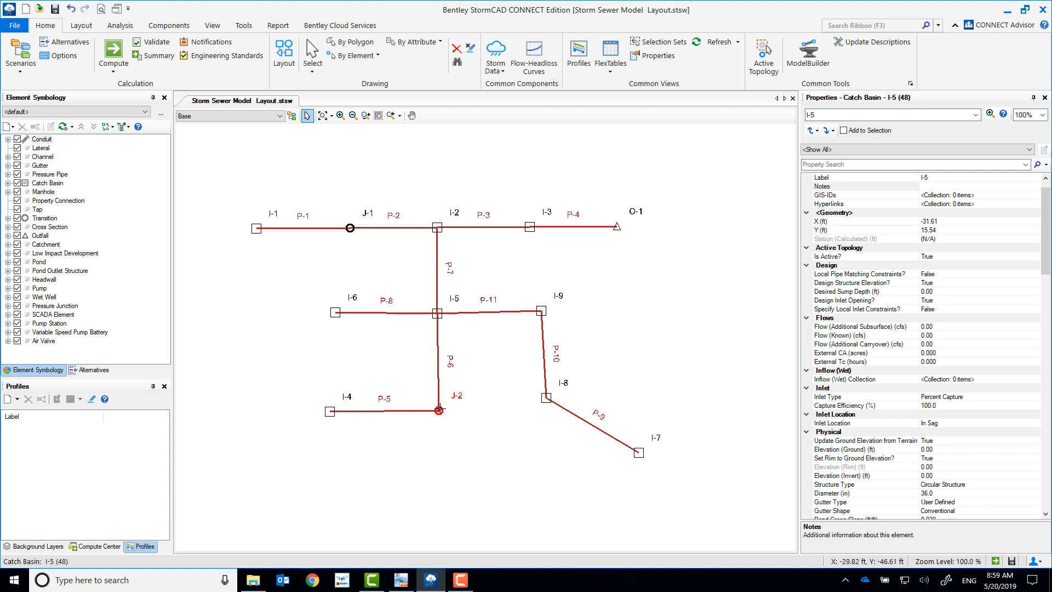
pyautogui.click(438, 410)
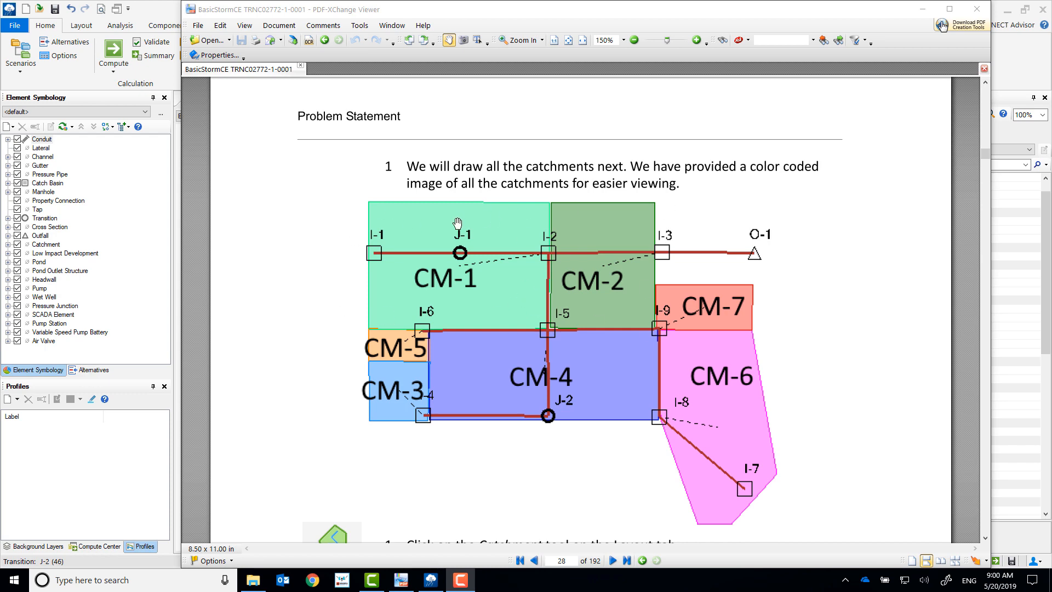
# Step: Return to StormCAD and draw a rectangular catchment of about 0.26 acres around I-1 and J-1, with I-5 at its lower corner
pyautogui.click(923, 10)
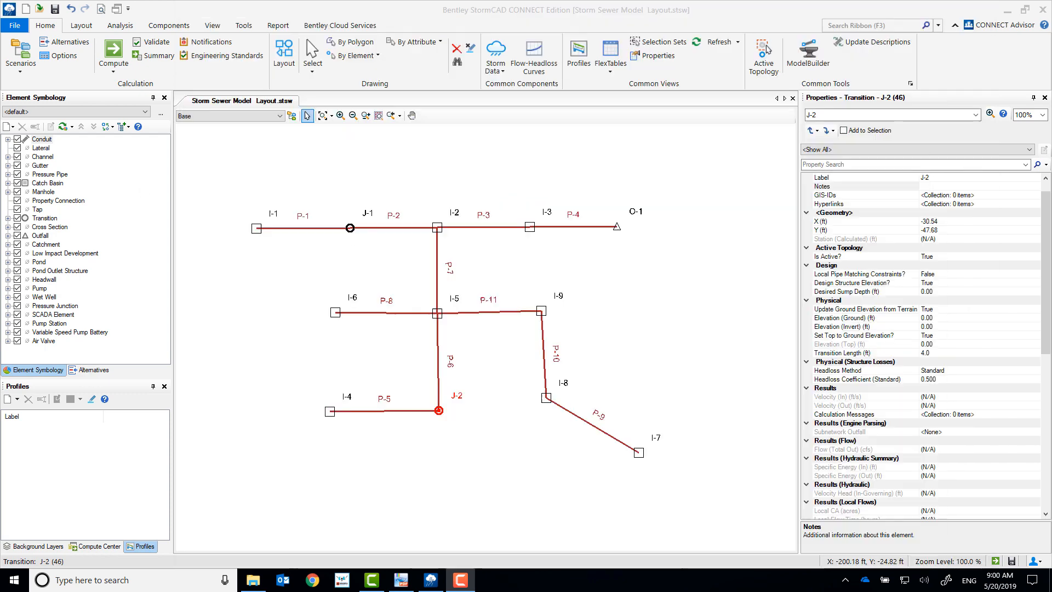
pyautogui.click(81, 25)
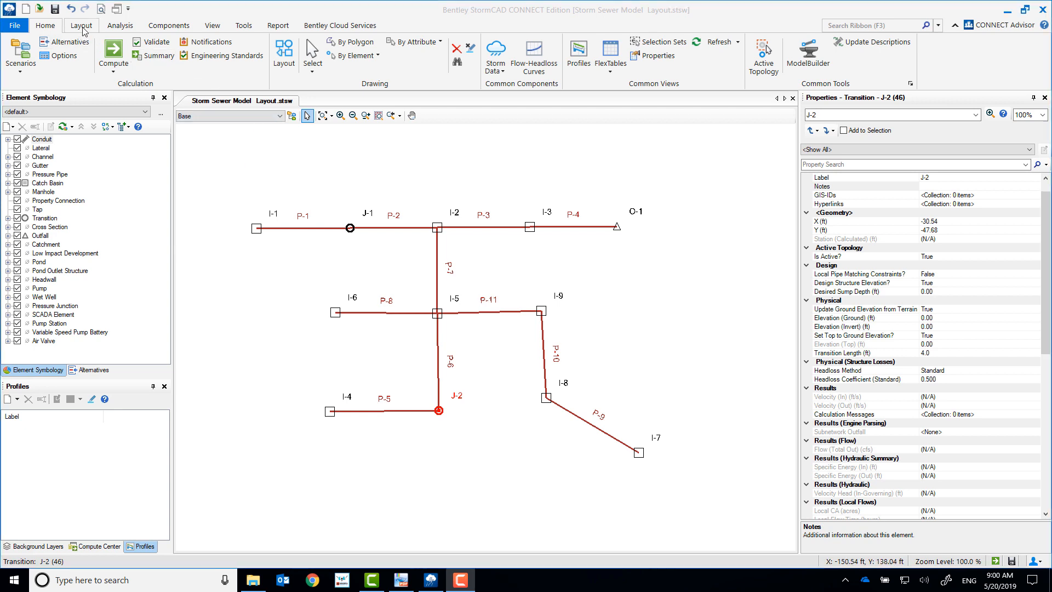
pyautogui.click(441, 51)
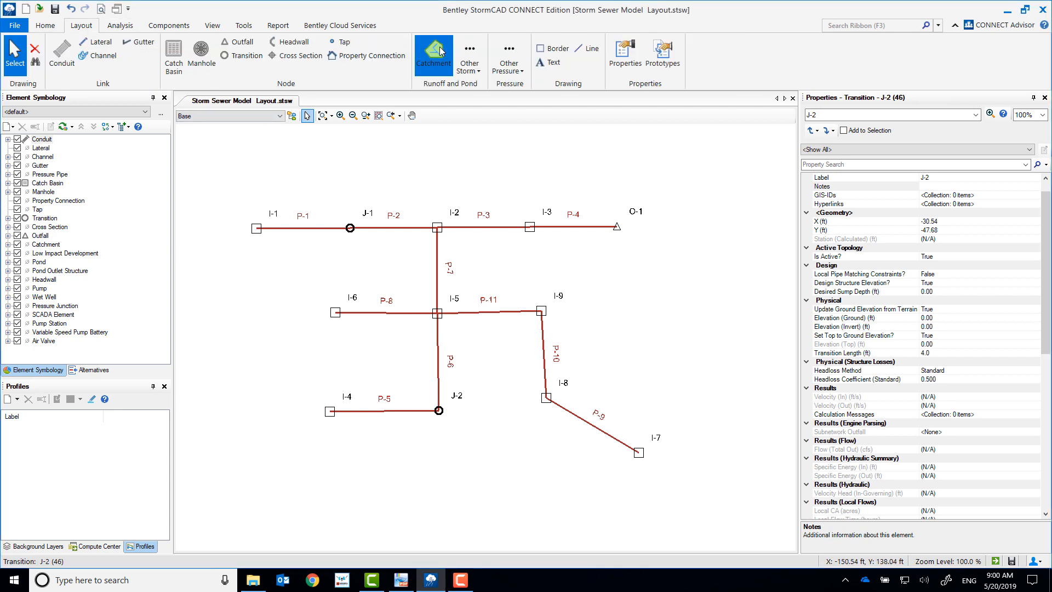
pyautogui.click(251, 172)
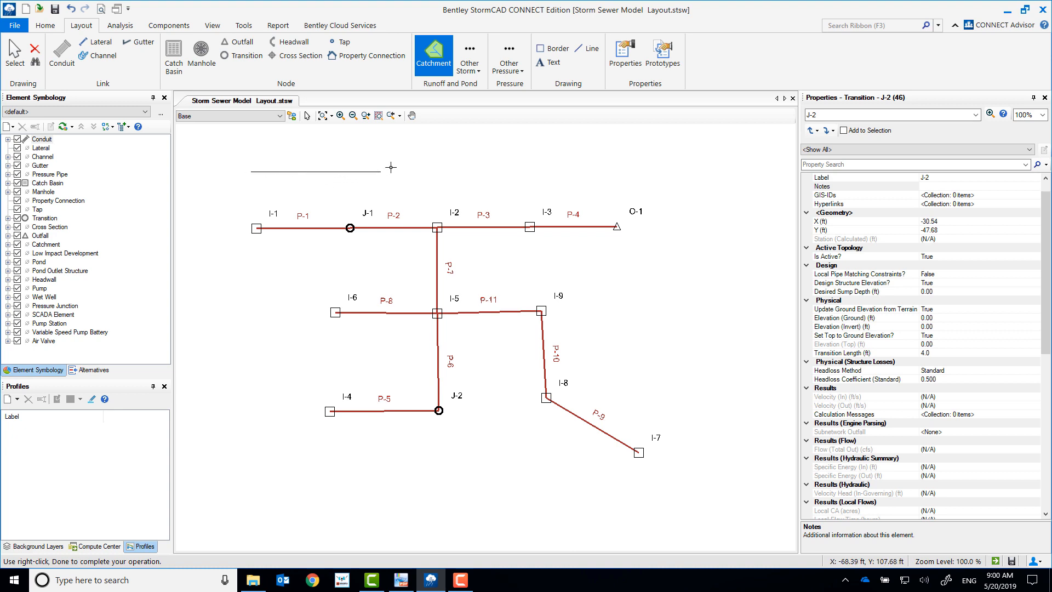
pyautogui.click(437, 169)
pyautogui.click(437, 313)
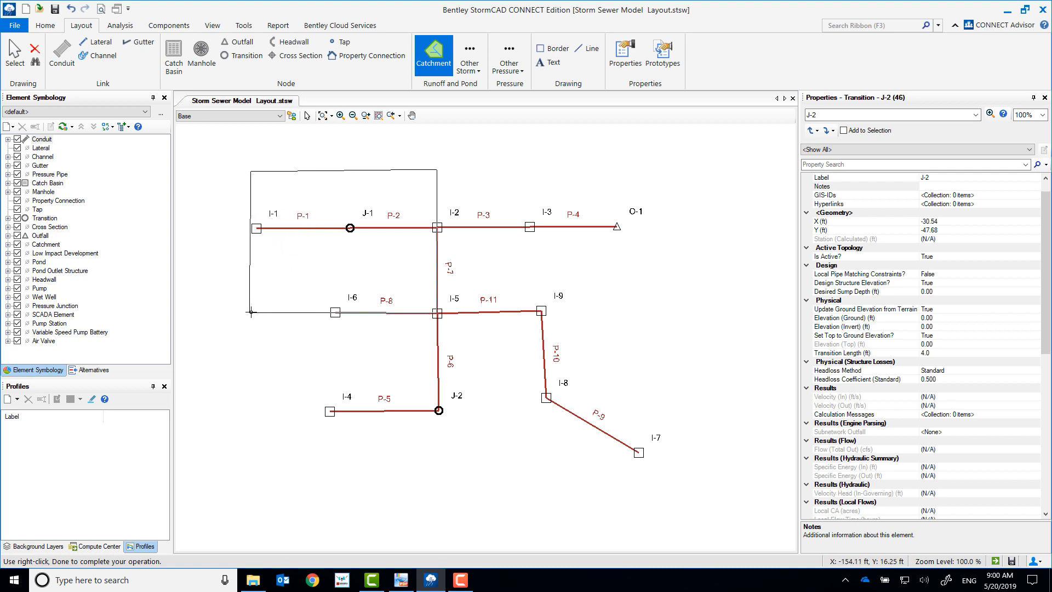
pyautogui.click(252, 313)
pyautogui.rightClick(251, 313)
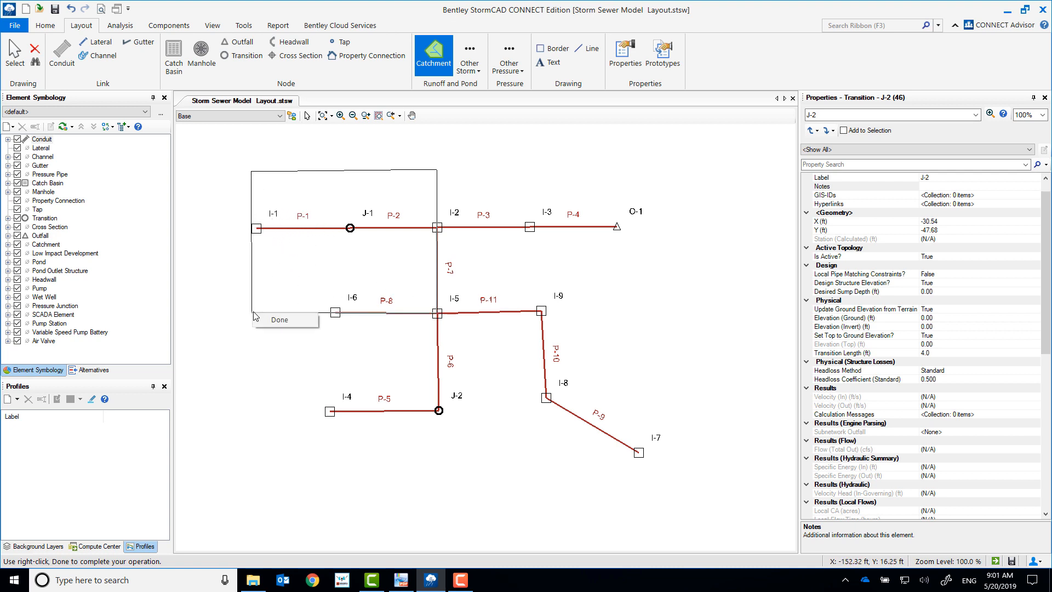
pyautogui.click(273, 319)
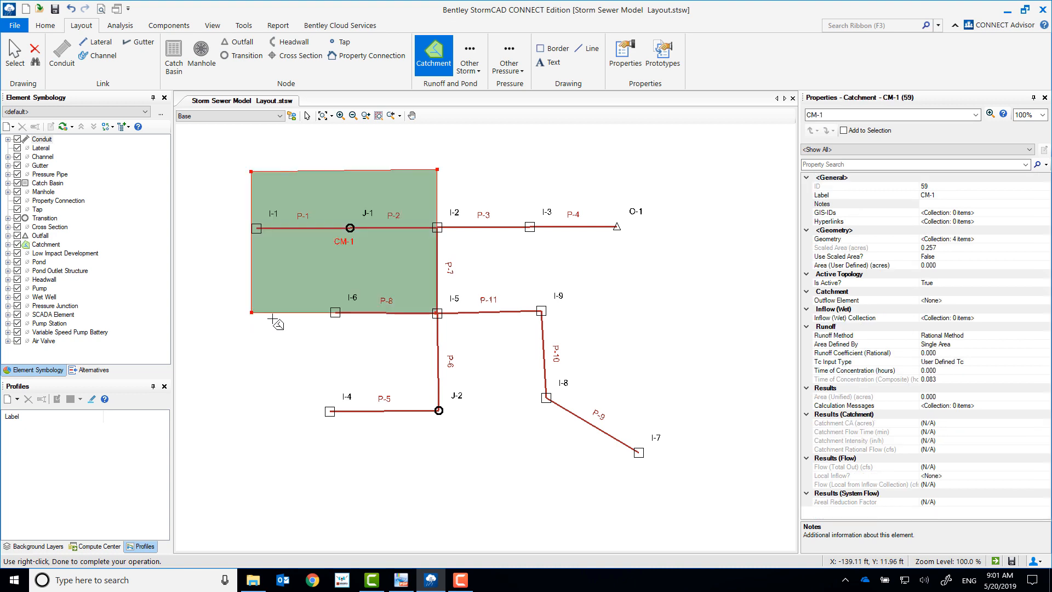
# Step: Draw a second catchment of about 0.13 acres beside the first, enclosing conduit P-3 and reaching down to I-5 and I-9
pyautogui.click(437, 169)
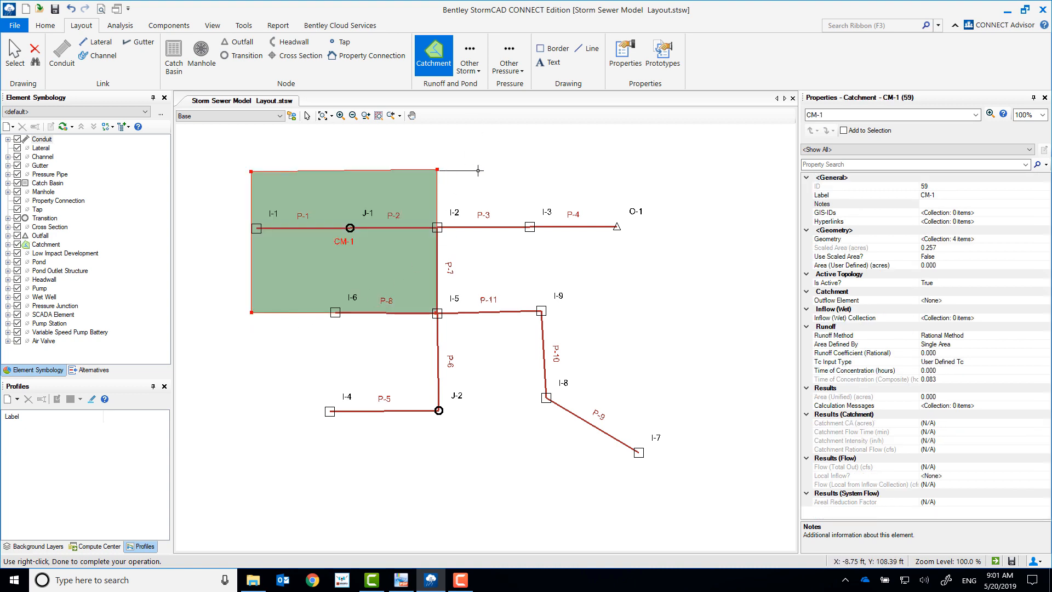
pyautogui.click(535, 169)
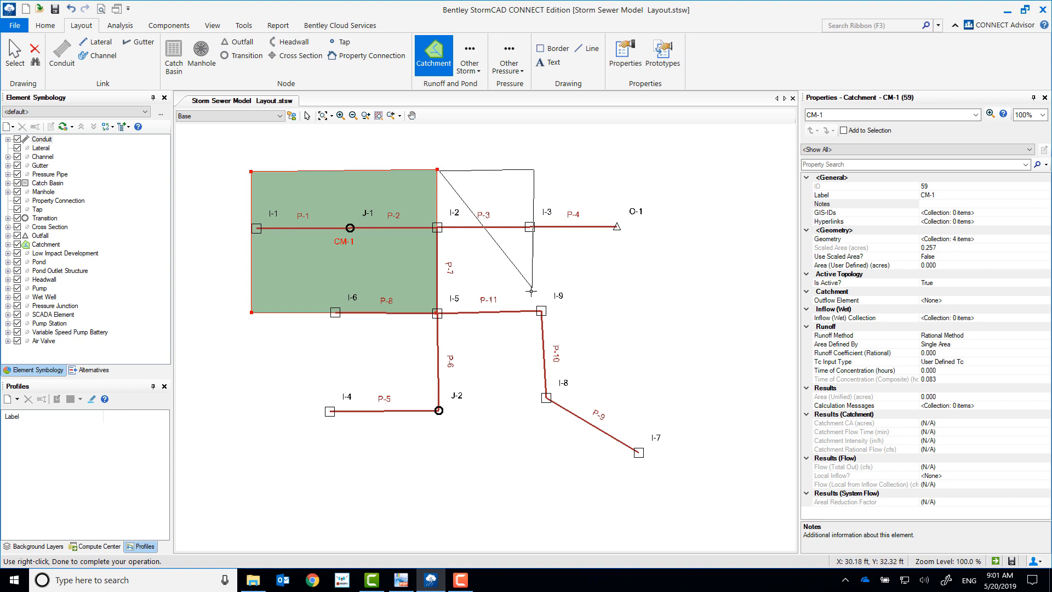
pyautogui.click(540, 306)
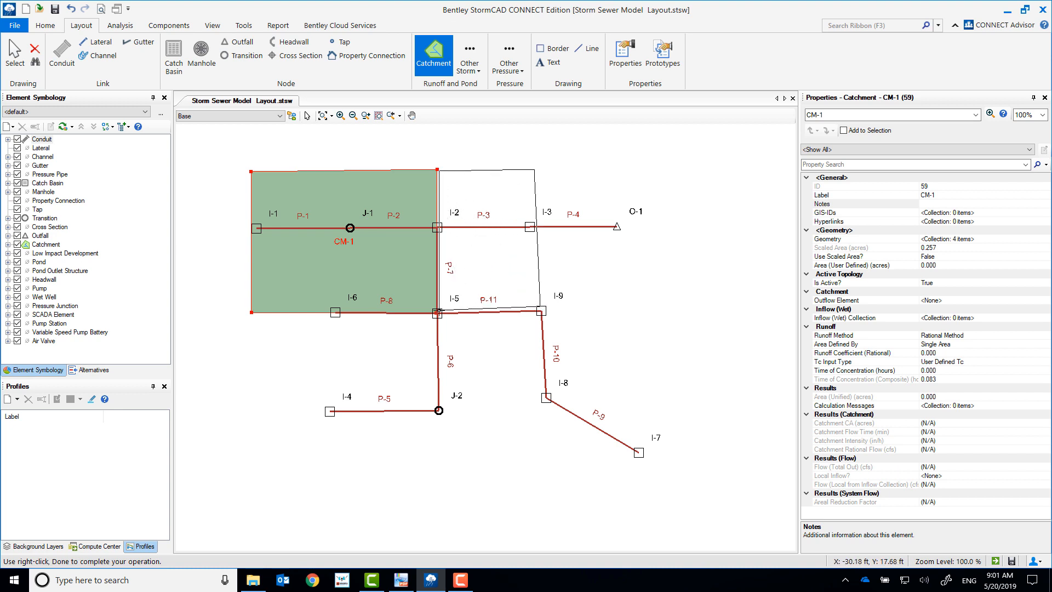
pyautogui.click(441, 312)
pyautogui.rightClick(442, 312)
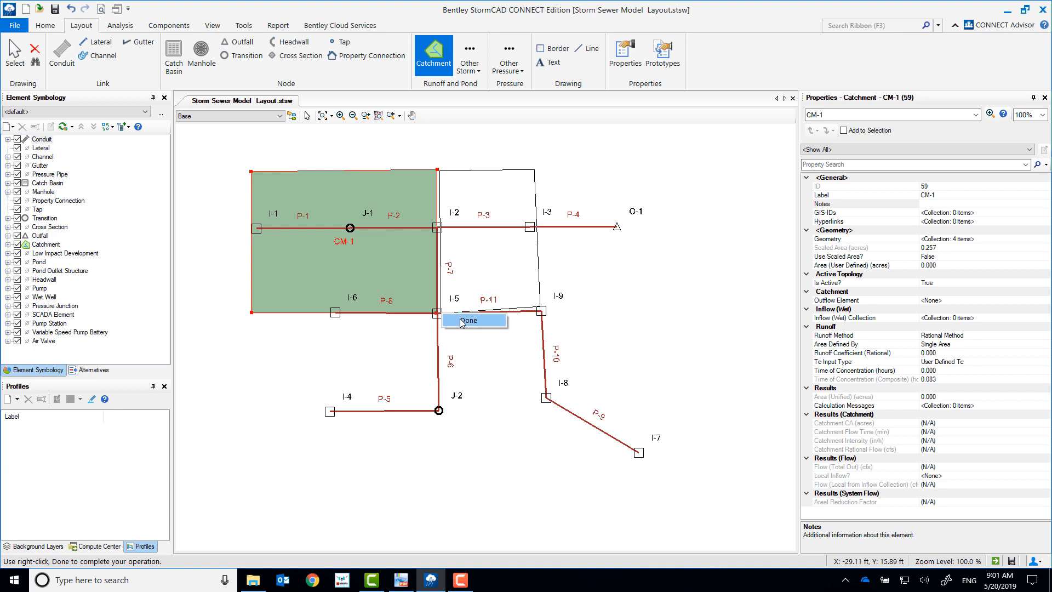
pyautogui.click(458, 318)
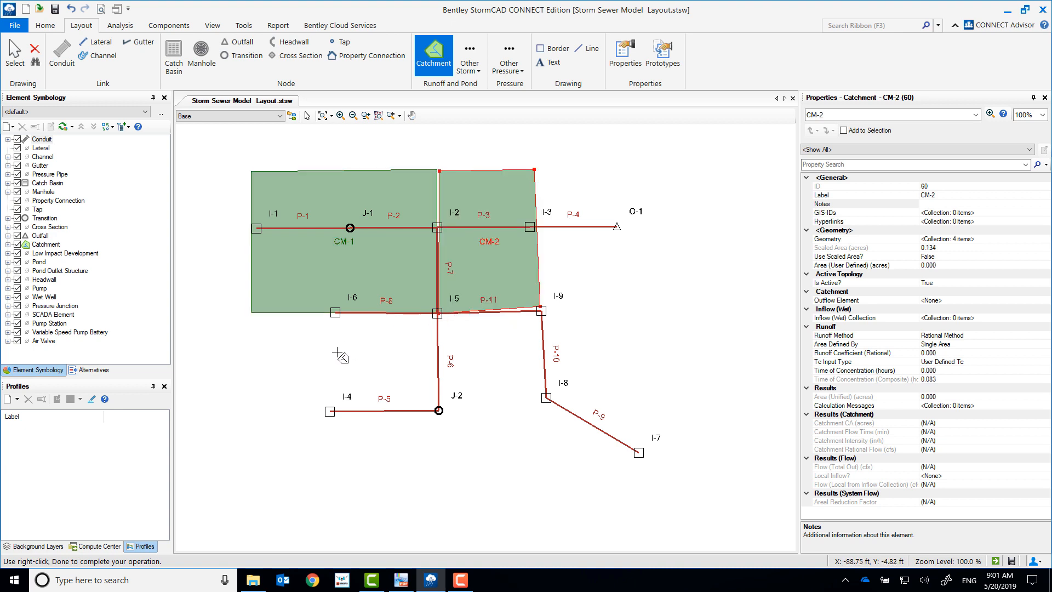
# Step: Draw a four-sided catchment of about 0.05 acres just west of catch basin I-4, with its lower edge level with I-4
pyautogui.click(256, 359)
pyautogui.click(338, 357)
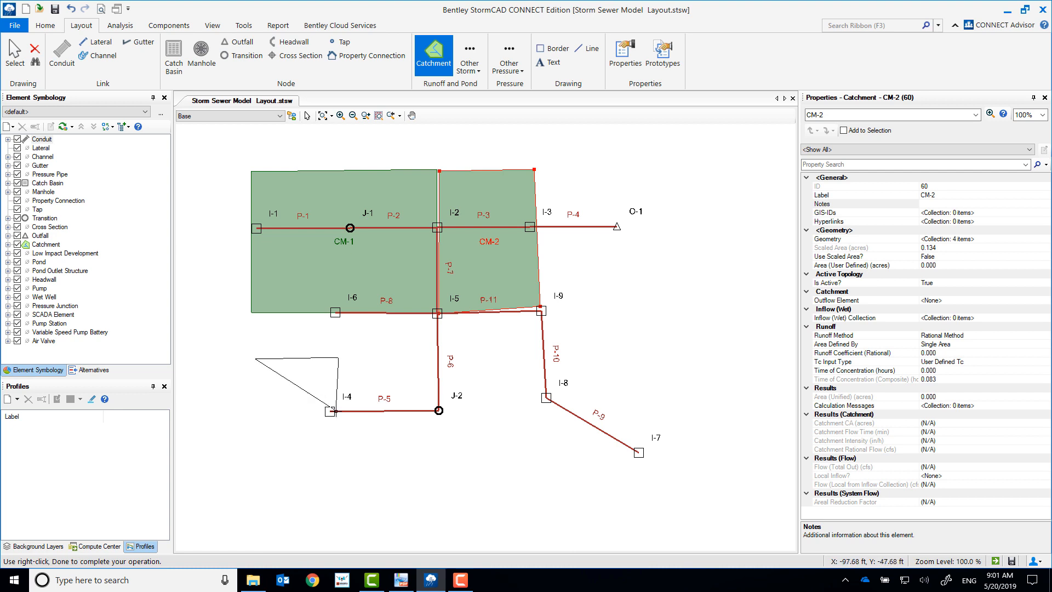
pyautogui.click(339, 414)
pyautogui.rightClick(253, 414)
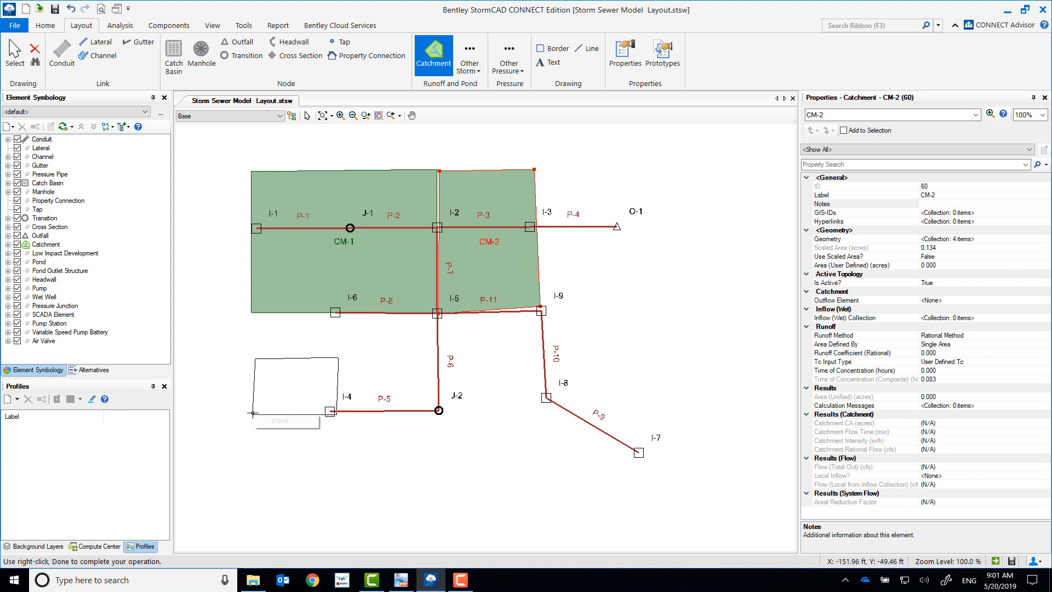
pyautogui.click(280, 421)
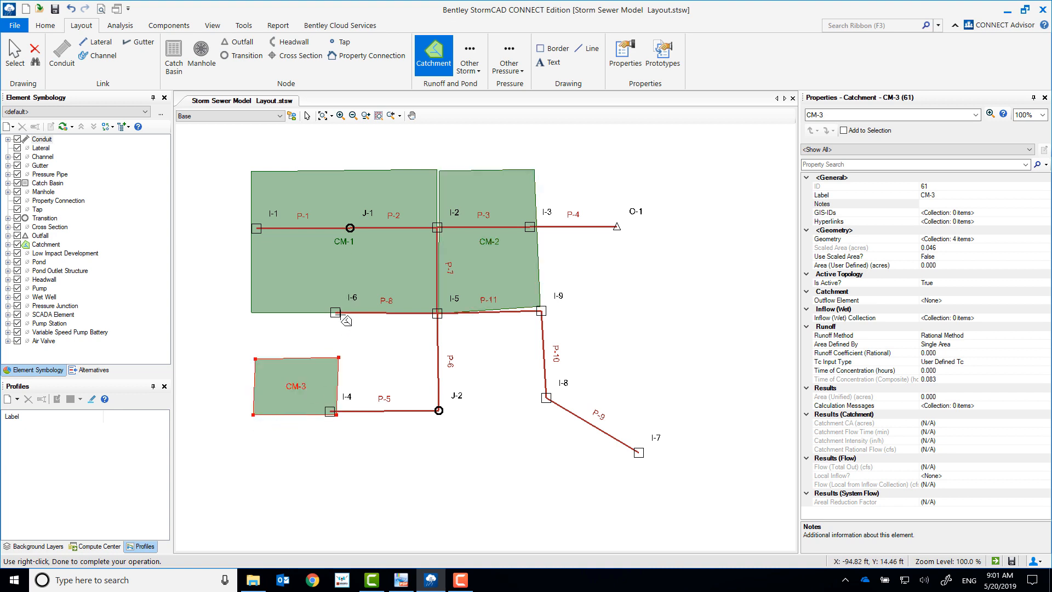
# Step: Draw a catchment of about 0.1 acres with corners at I-6, I-5, J-2 and I-4
pyautogui.click(336, 313)
pyautogui.click(437, 314)
pyautogui.click(439, 410)
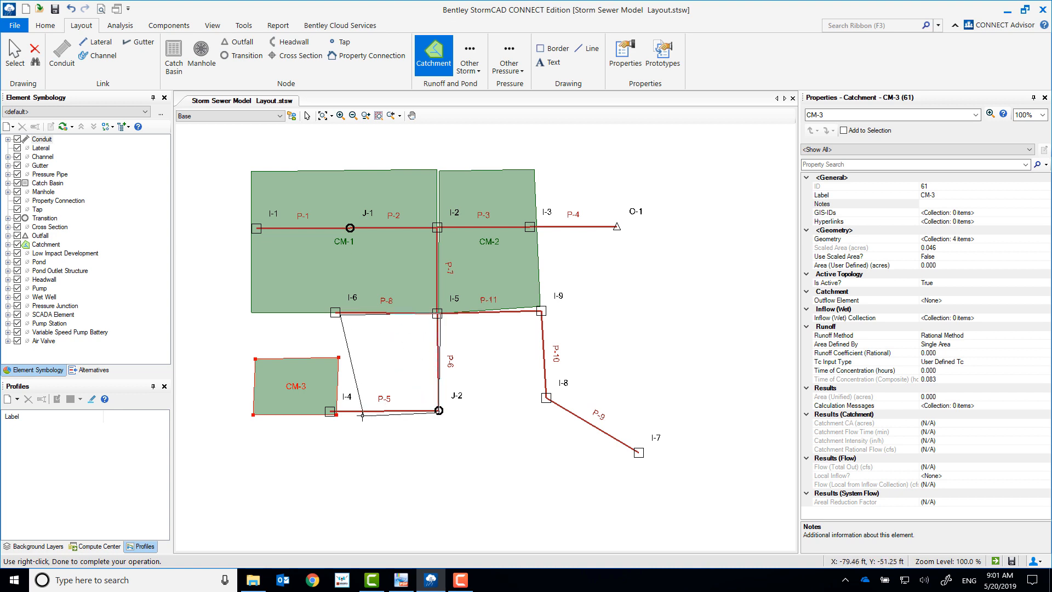
pyautogui.click(337, 413)
pyautogui.rightClick(337, 412)
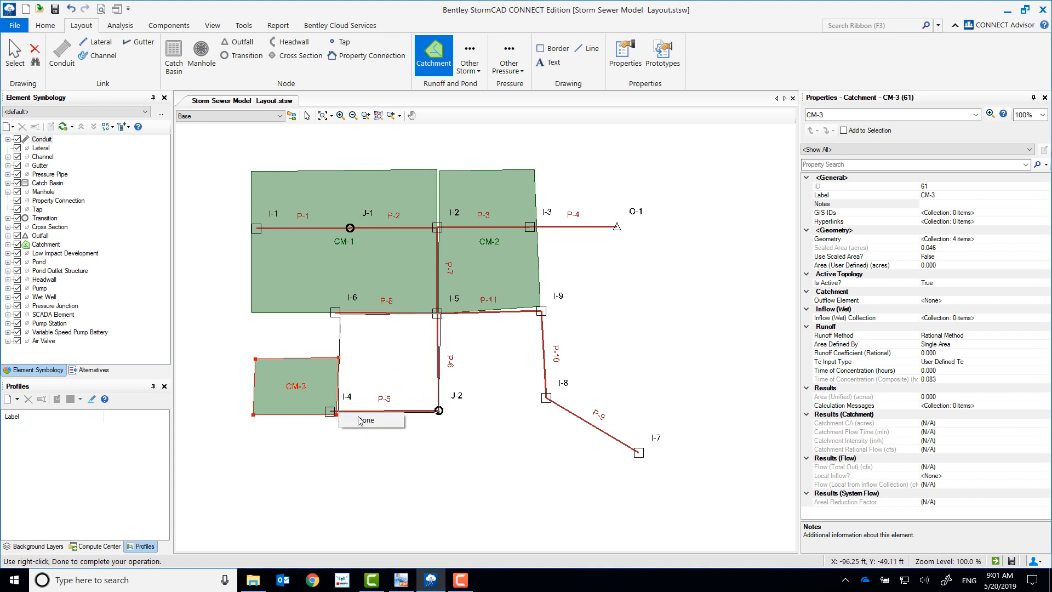
pyautogui.click(357, 420)
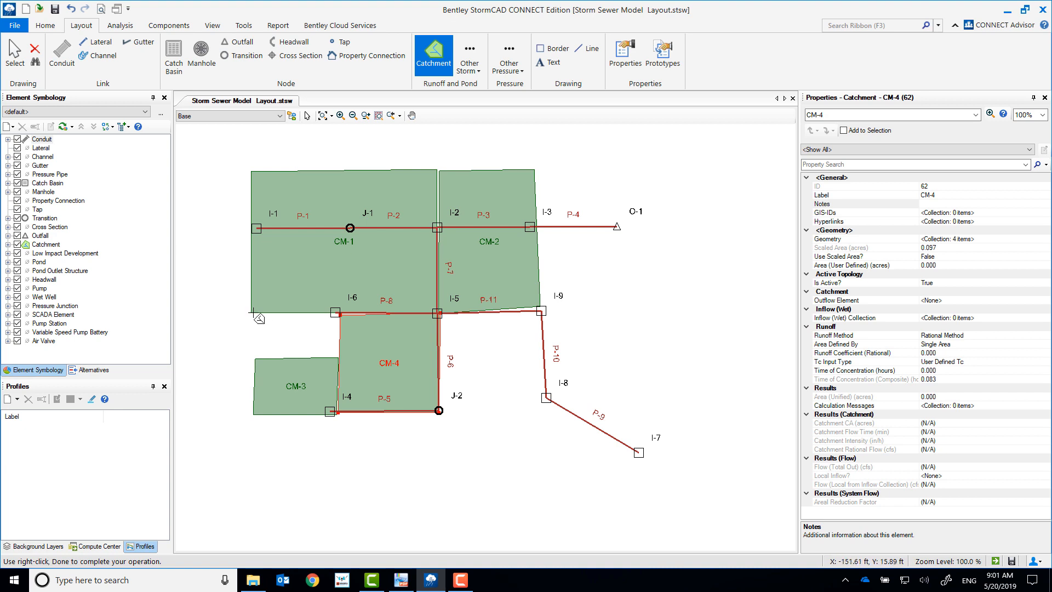
# Step: Draw a catchment of about 0.04 acres filling the gap west of I-6, between the large upper catchment and the one beside I-4
pyautogui.click(254, 313)
pyautogui.click(338, 358)
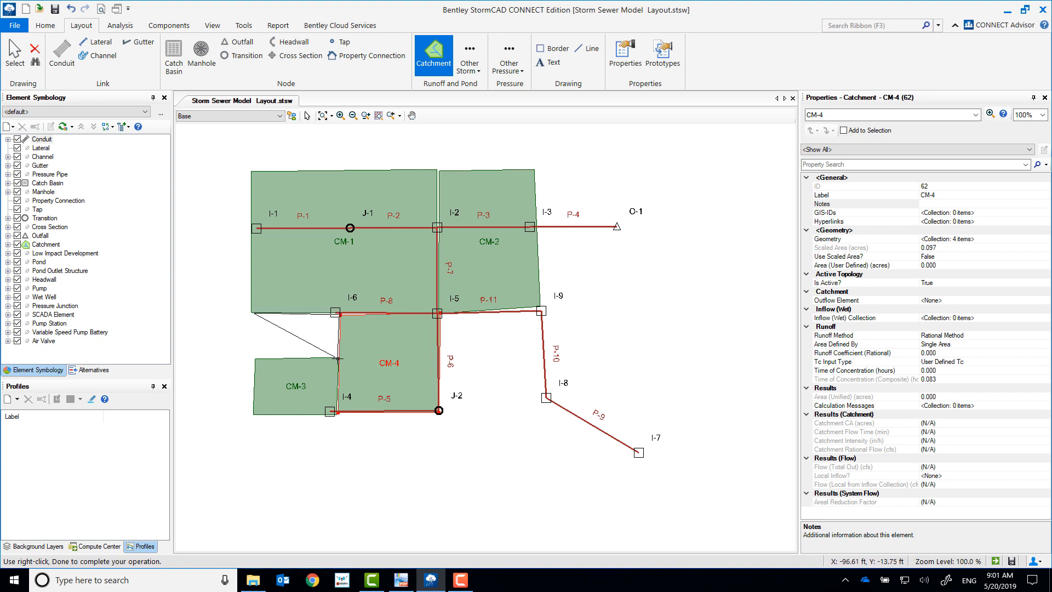
pyautogui.click(253, 357)
pyautogui.rightClick(253, 357)
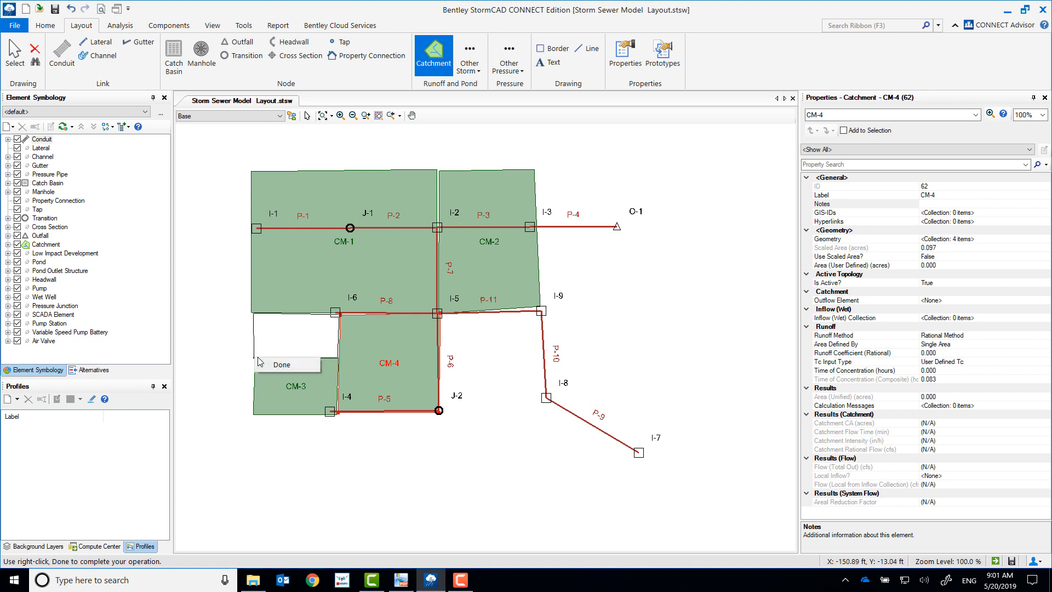
pyautogui.click(268, 366)
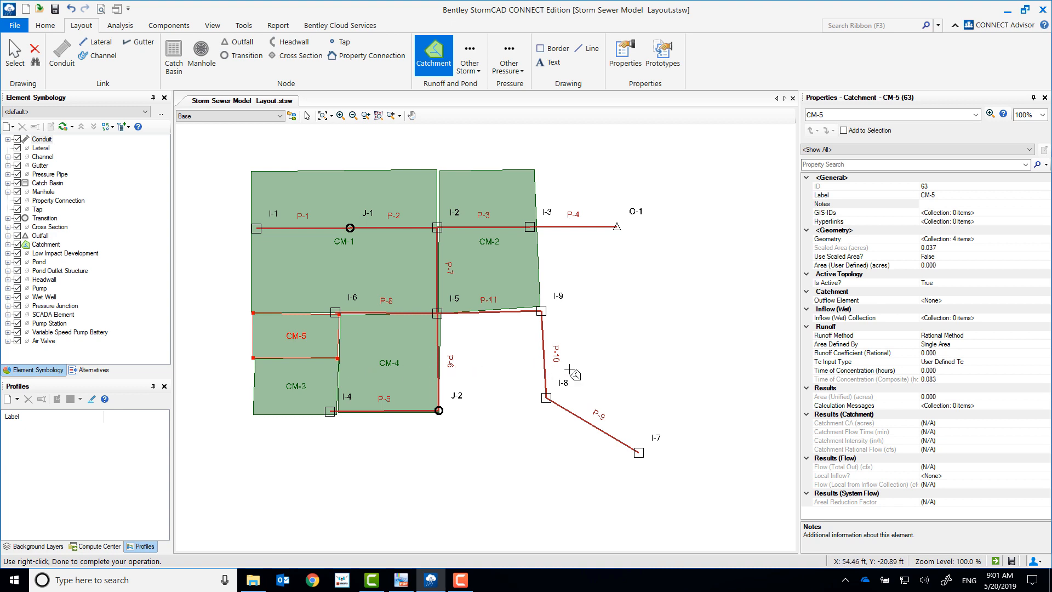
# Step: Draw a six-cornered catchment of about 0.2 acres east of conduit P-10, running from I-9 around I-7 and back to I-8
pyautogui.click(547, 313)
pyautogui.click(629, 310)
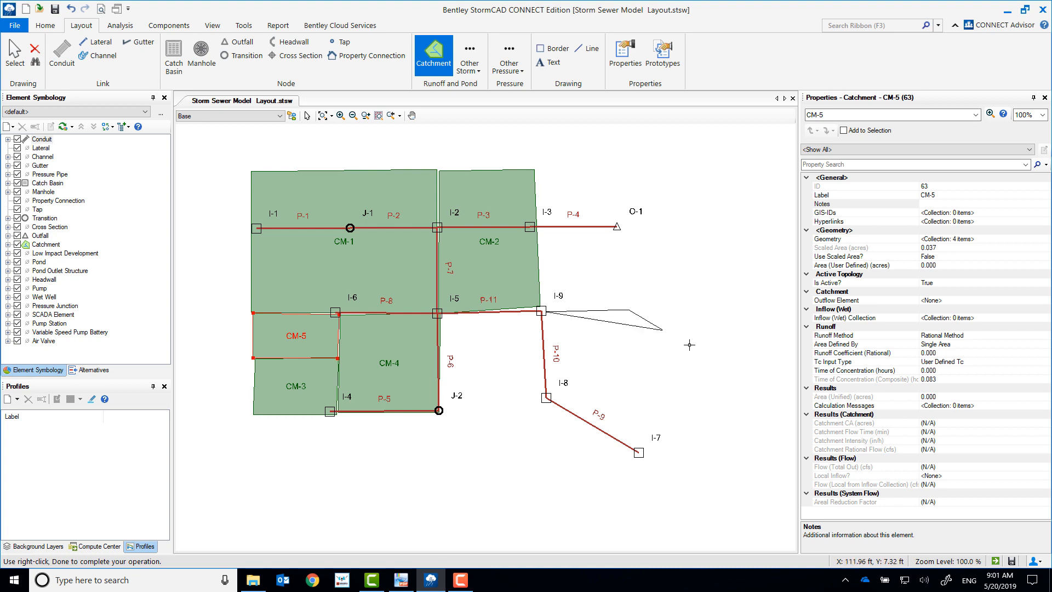
pyautogui.click(693, 434)
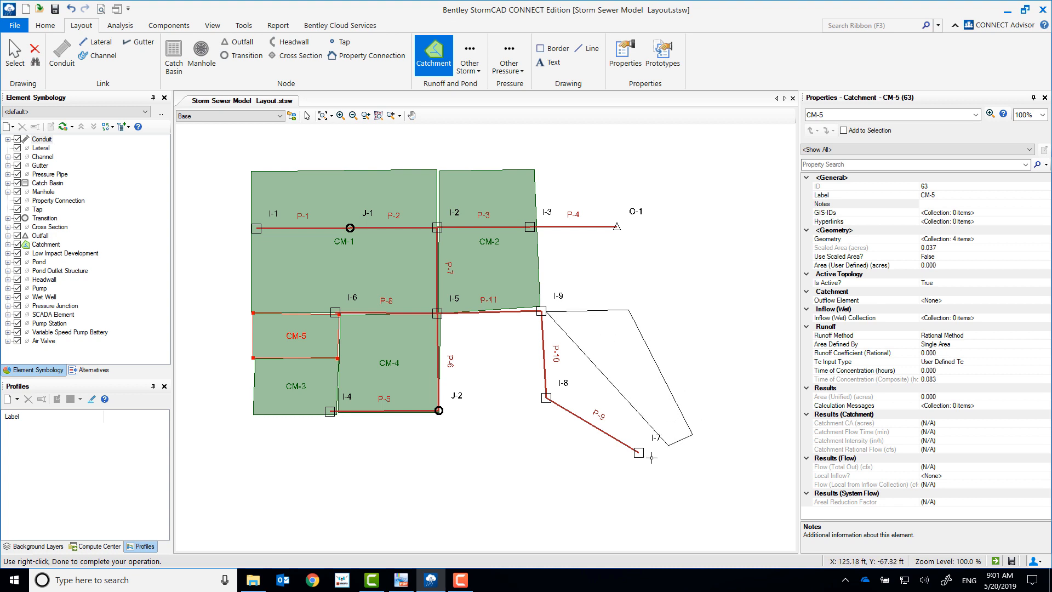
pyautogui.click(638, 503)
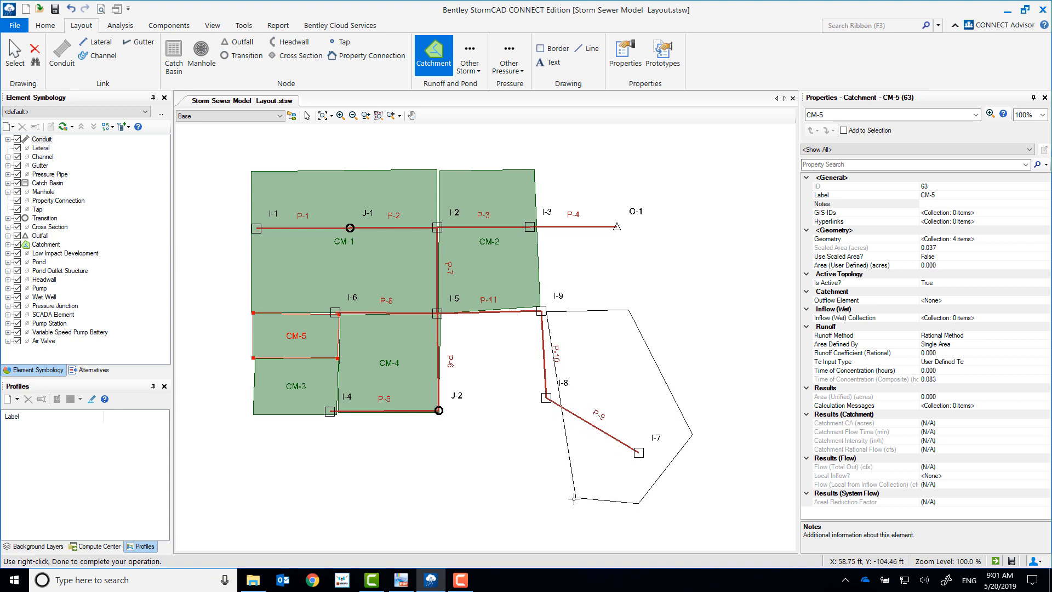
pyautogui.click(575, 498)
pyautogui.rightClick(548, 397)
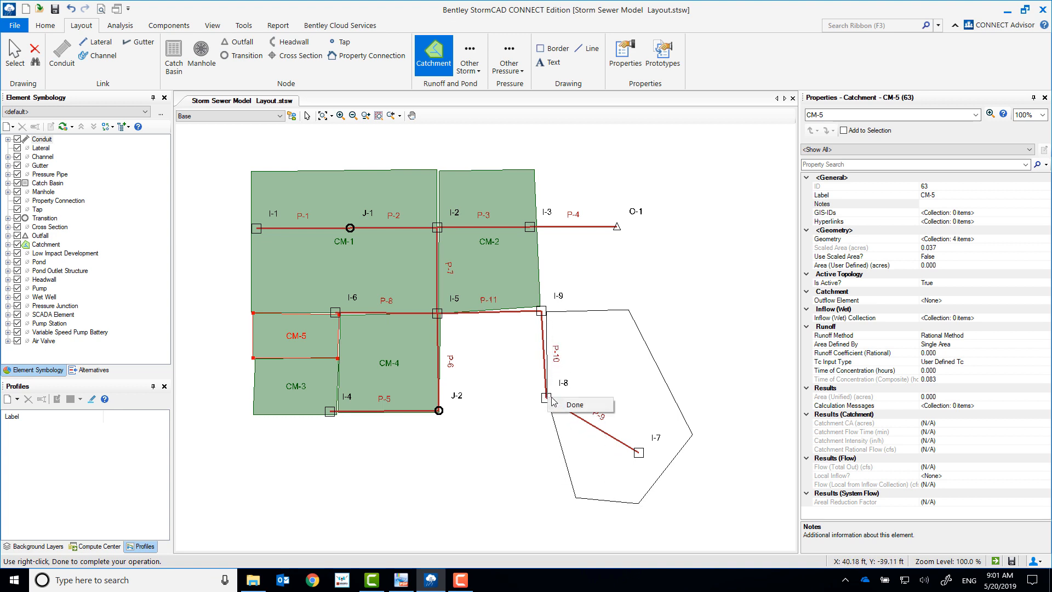
pyautogui.click(567, 406)
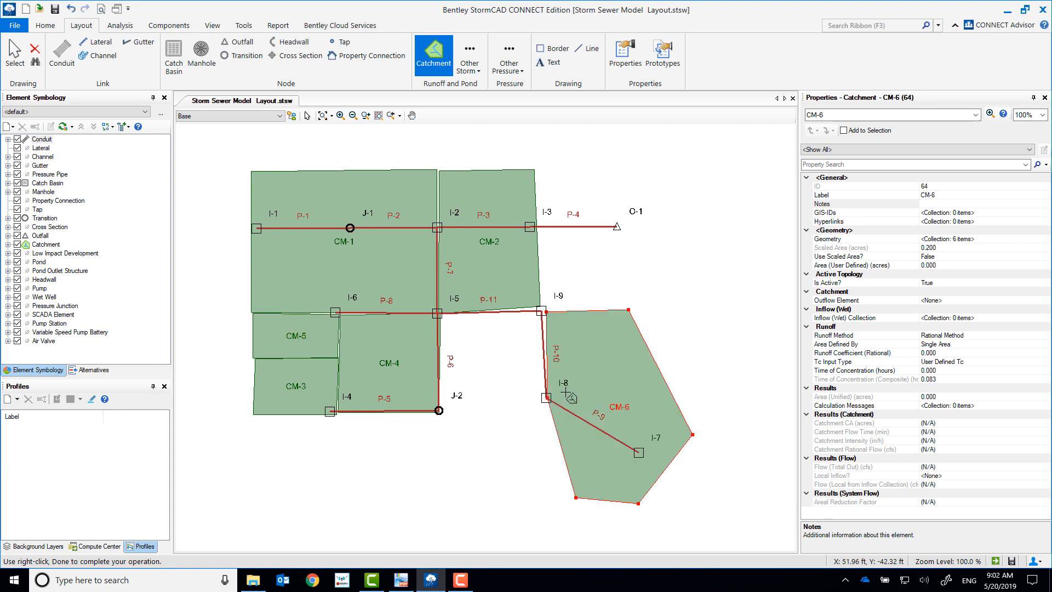
# Step: Draw a four-sided catchment of about 0.04 acres northeast of I-9, sharing its lower edge with the catchment around I-7
pyautogui.click(541, 262)
pyautogui.click(630, 262)
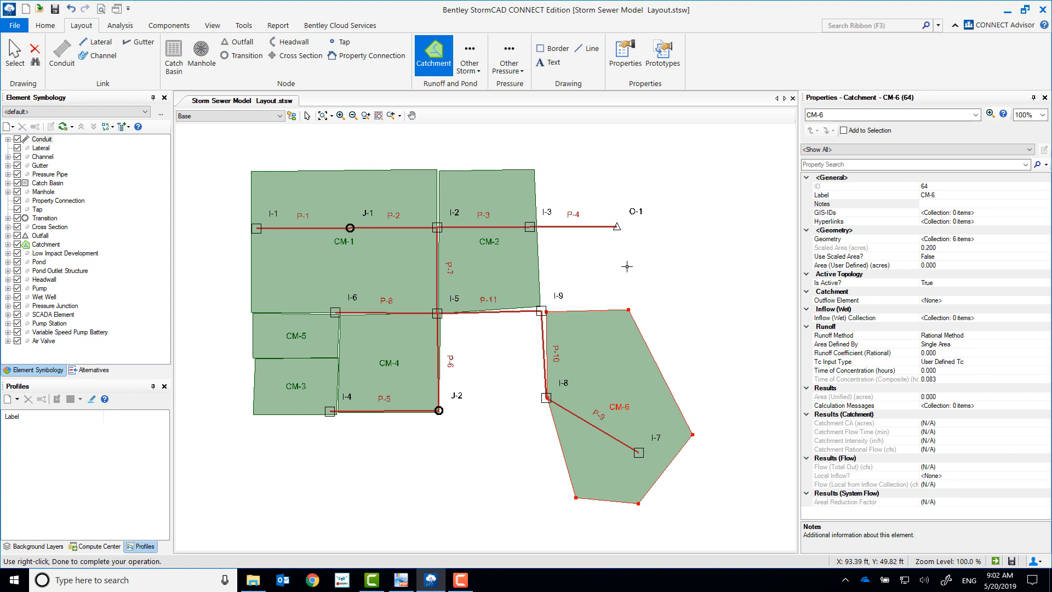
pyautogui.click(628, 309)
pyautogui.click(544, 310)
pyautogui.rightClick(545, 310)
pyautogui.click(560, 317)
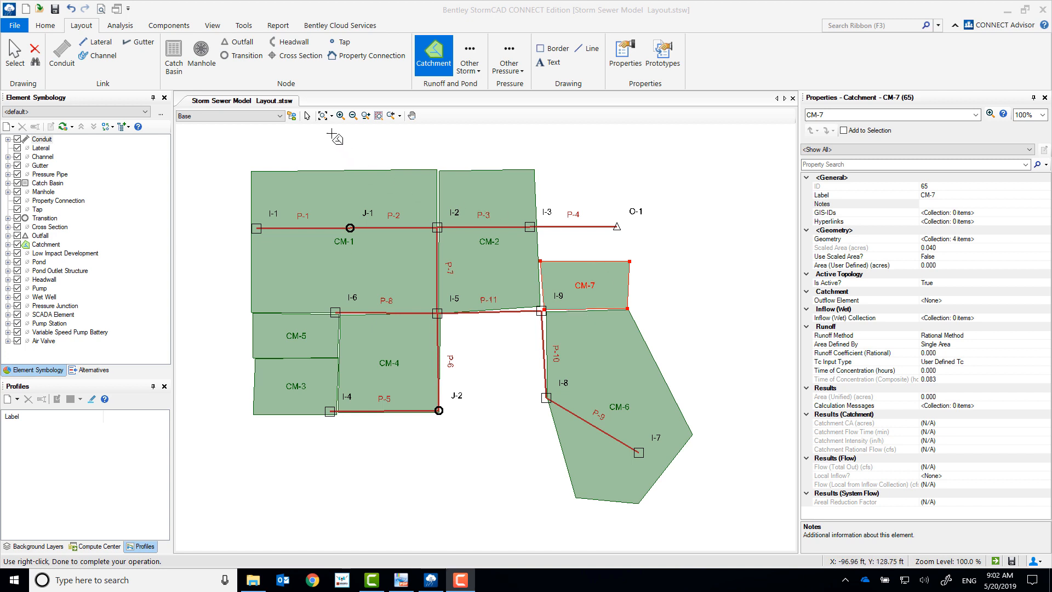
# Step: Reshape catchment CM-4 to about 0.195 acres with corners at I-6, I-9, I-8 and I-4, and narrow CM-6 to about 0.176 acres
pyautogui.click(307, 117)
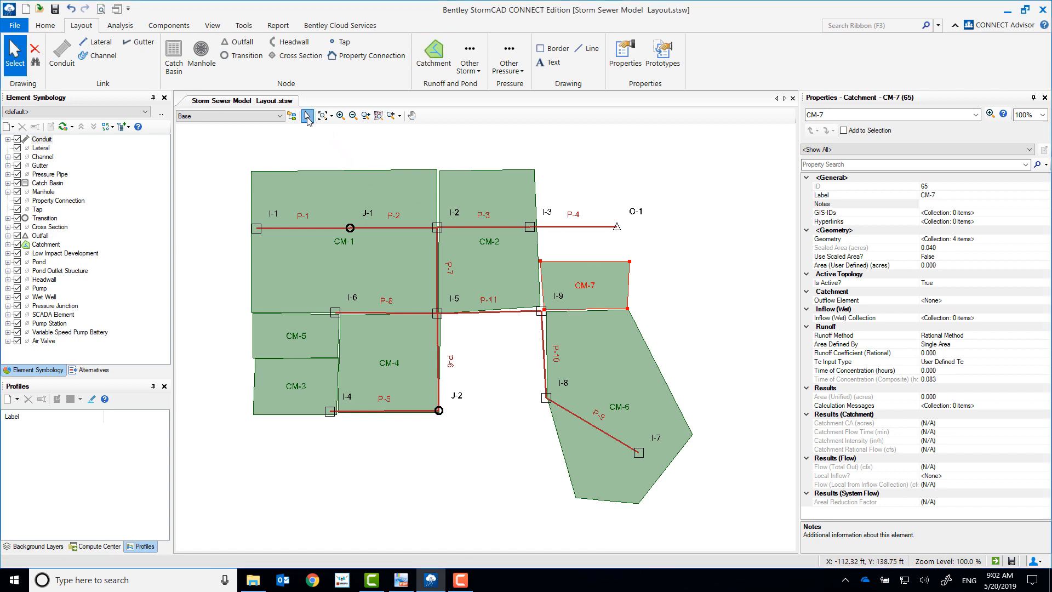
pyautogui.click(405, 392)
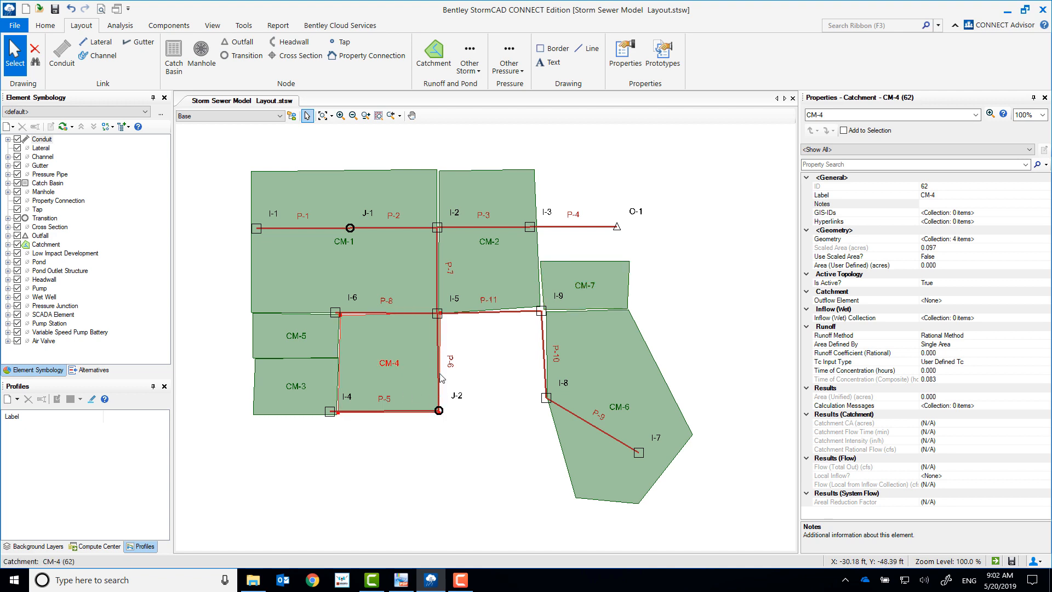
pyautogui.moveTo(424, 331); pyautogui.dragTo(540, 313)
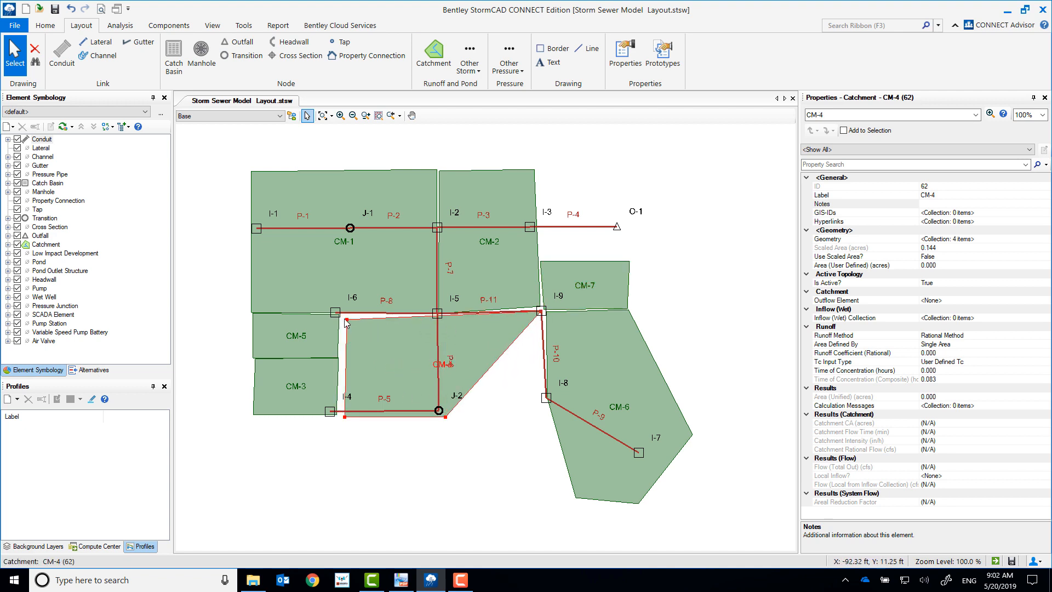
pyautogui.moveTo(347, 319); pyautogui.dragTo(336, 313)
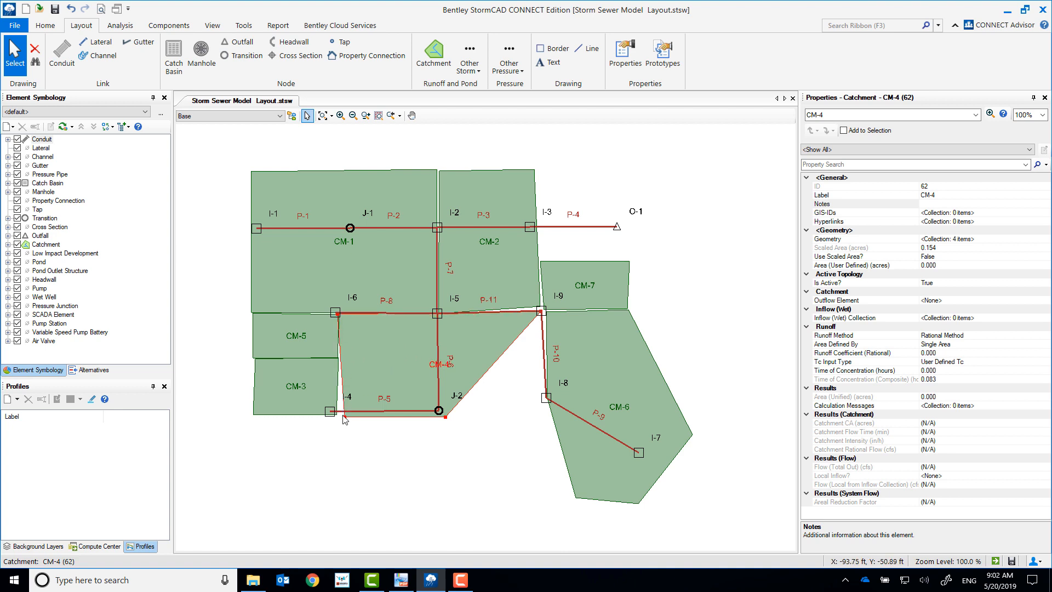
pyautogui.moveTo(345, 417); pyautogui.dragTo(335, 414)
pyautogui.moveTo(446, 418); pyautogui.dragTo(548, 403)
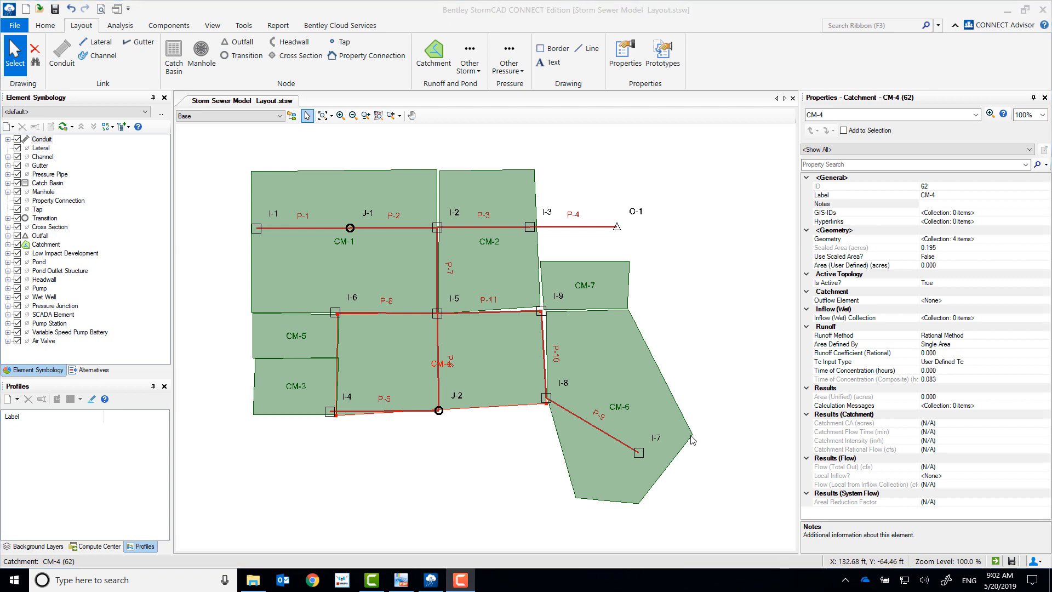
pyautogui.moveTo(692, 438); pyautogui.dragTo(674, 441)
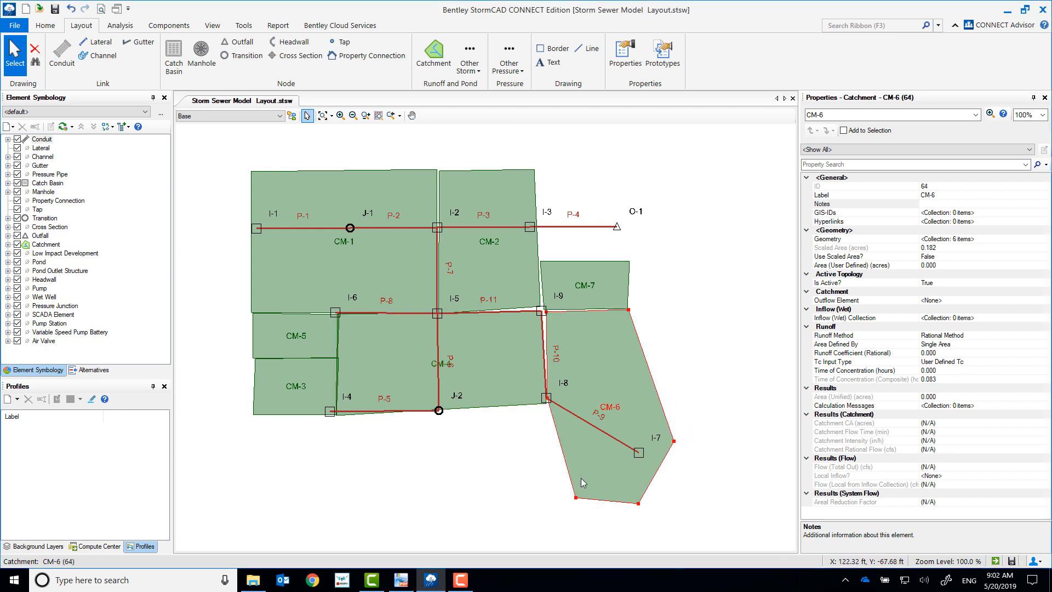
pyautogui.moveTo(576, 497); pyautogui.dragTo(586, 497)
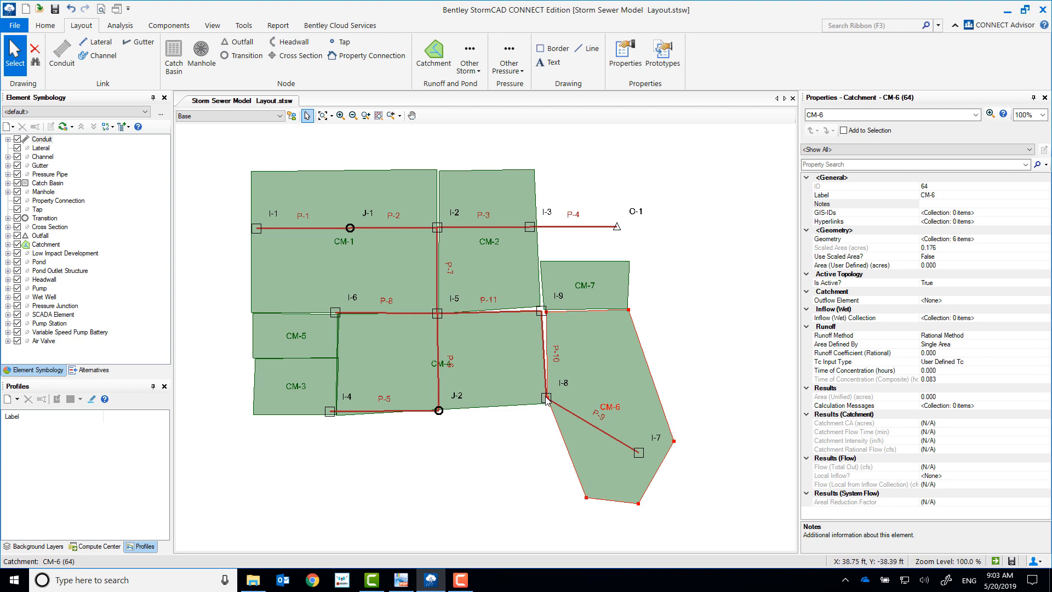
# Step: Move catch basin I-8 slightly south, and adjust the corners of catchments CM-3, CM-6 and CM-7 to meet their neighbours
pyautogui.moveTo(546, 400); pyautogui.dragTo(546, 409)
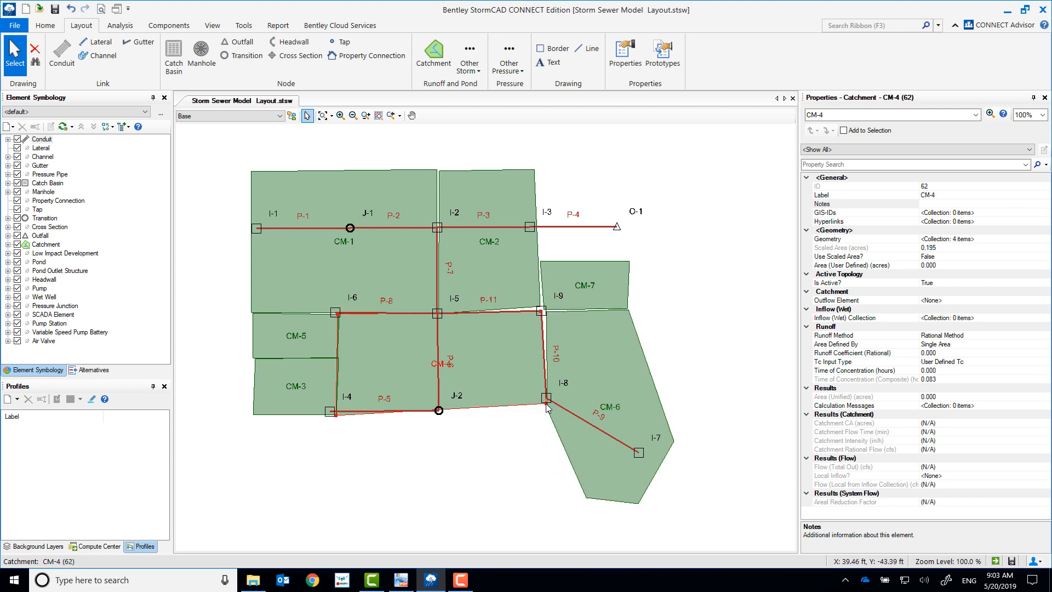
pyautogui.click(538, 405)
pyautogui.moveTo(538, 404); pyautogui.dragTo(546, 409)
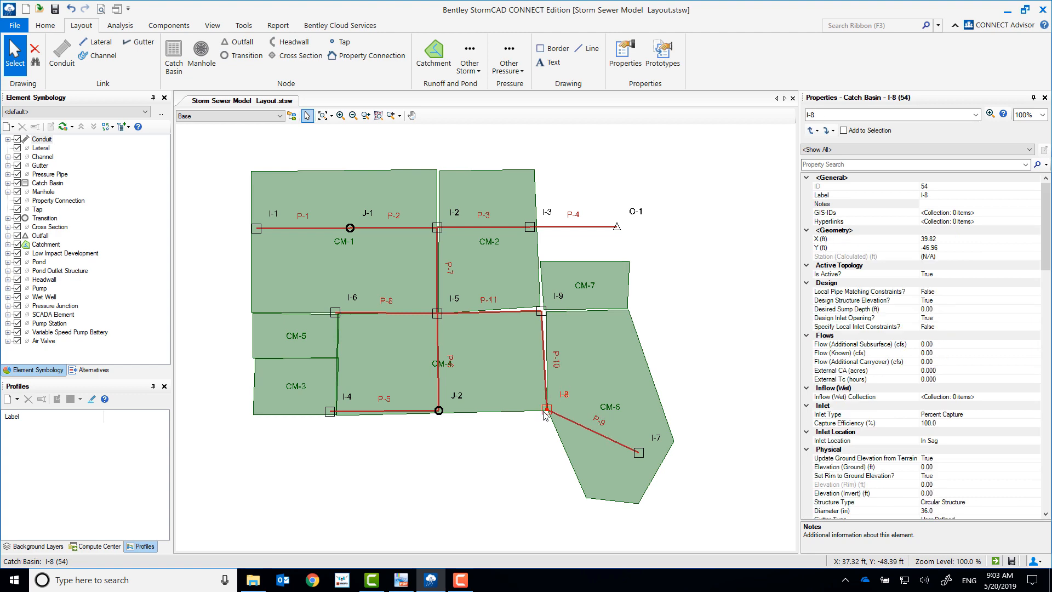
pyautogui.click(251, 361)
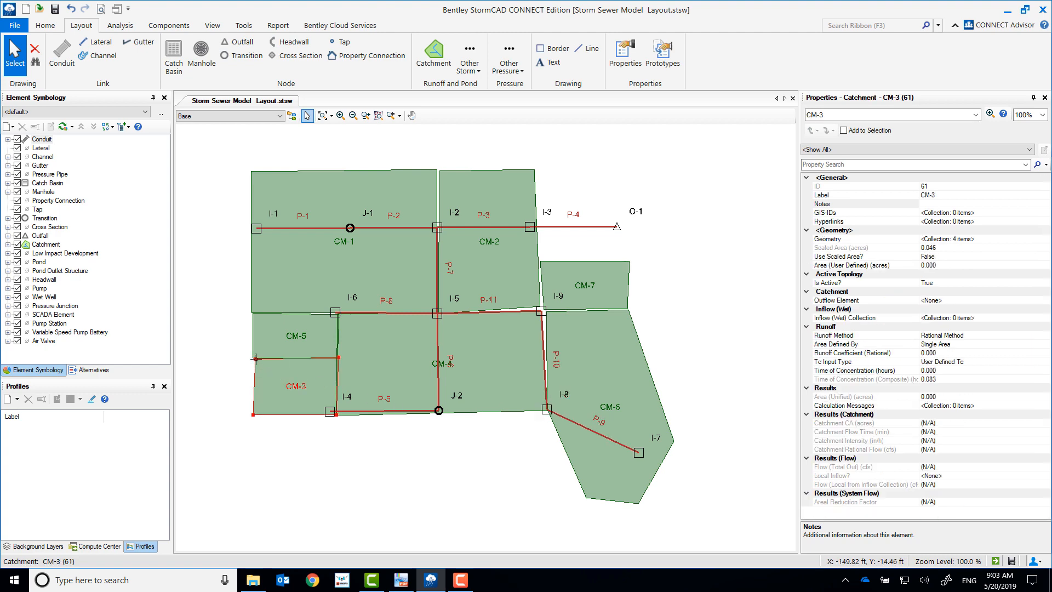
pyautogui.moveTo(255, 359); pyautogui.dragTo(253, 360)
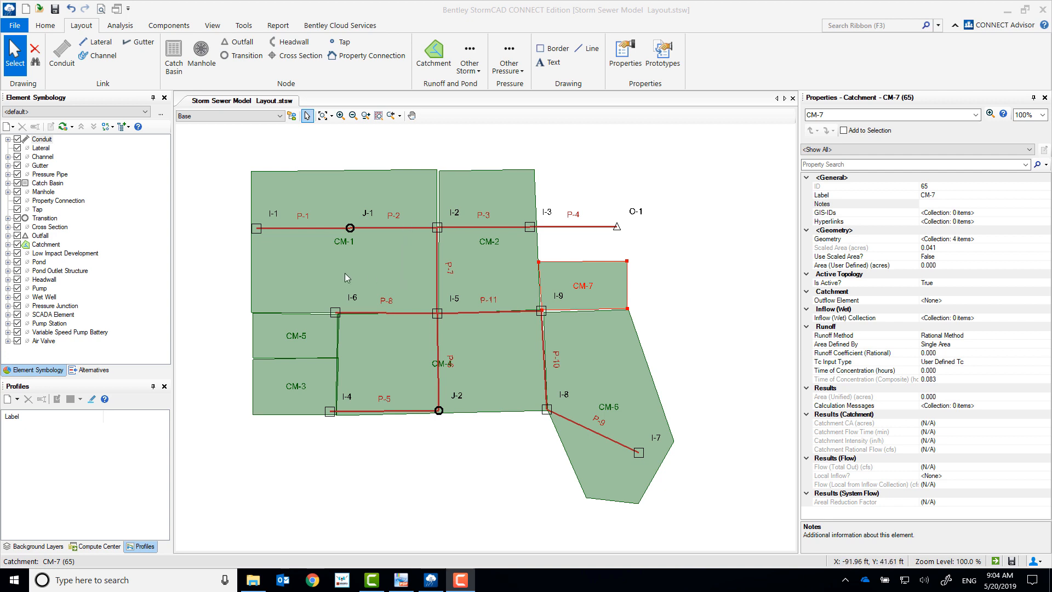
pyautogui.click(317, 228)
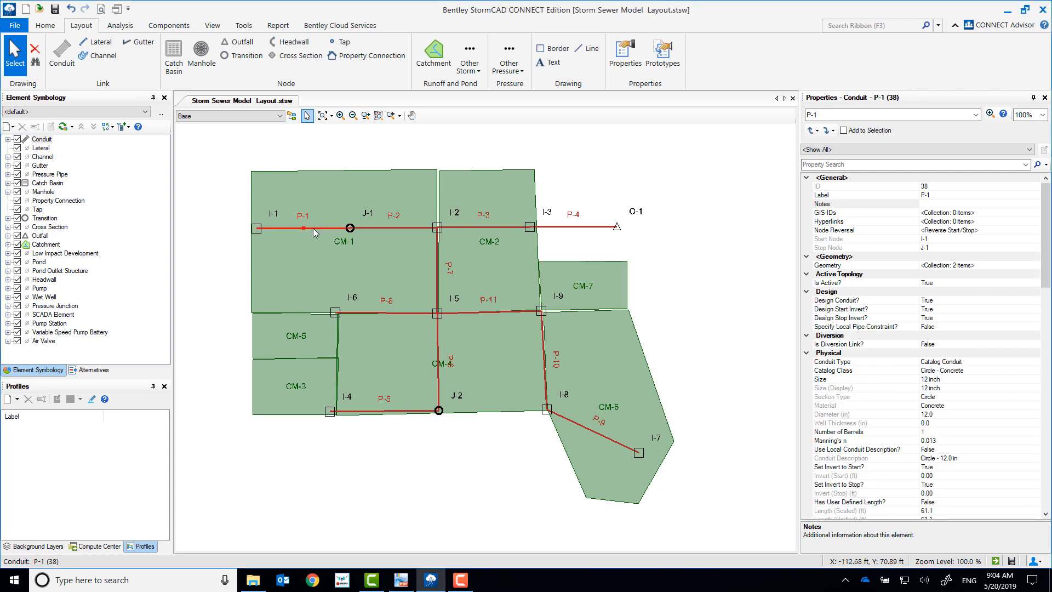
pyautogui.click(941, 196)
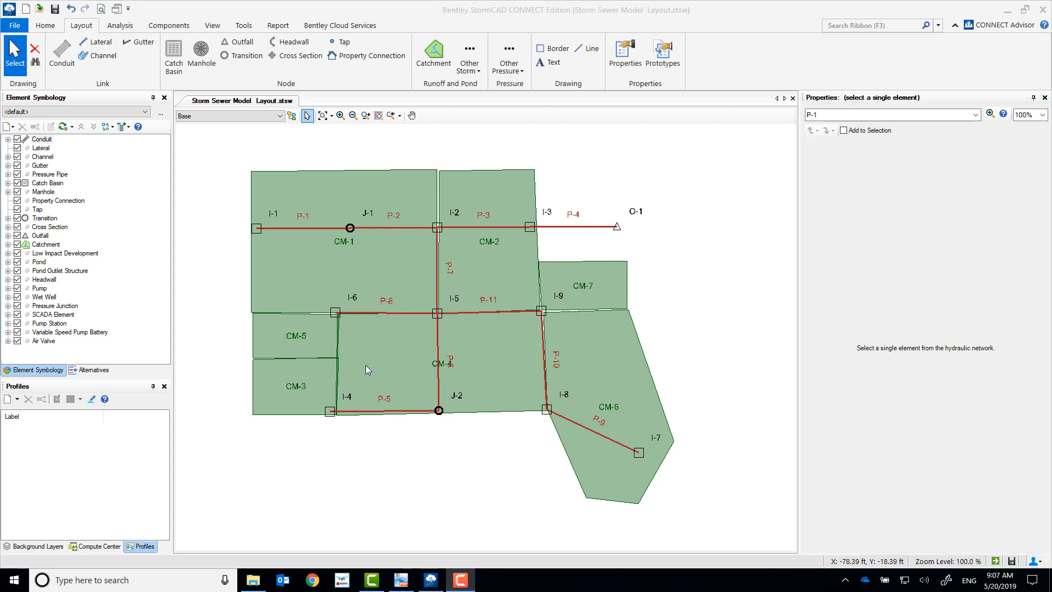
# Step: Give catch basin I-1 an additional subsurface flow of 5 cfs, a ground elevation of 100.5 ft and an invert elevation of 98 ft
pyautogui.click(257, 230)
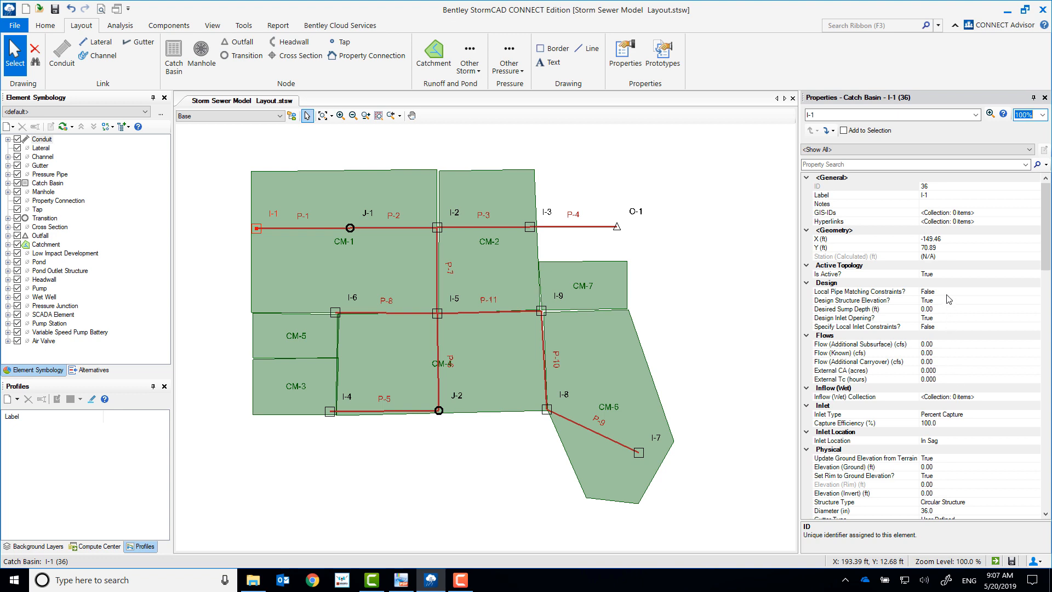
pyautogui.click(956, 344)
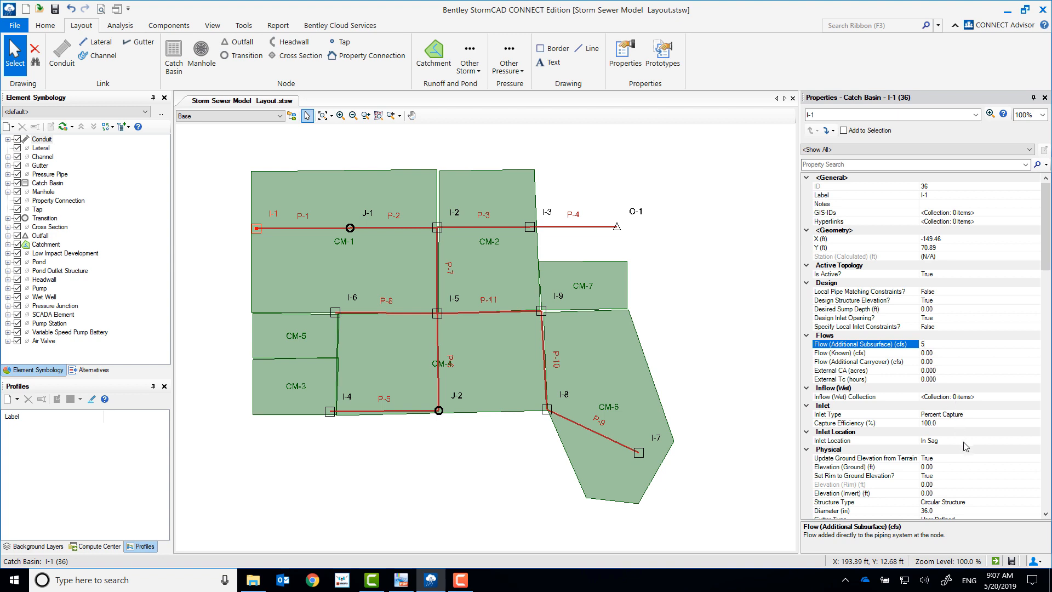
pyautogui.click(951, 467)
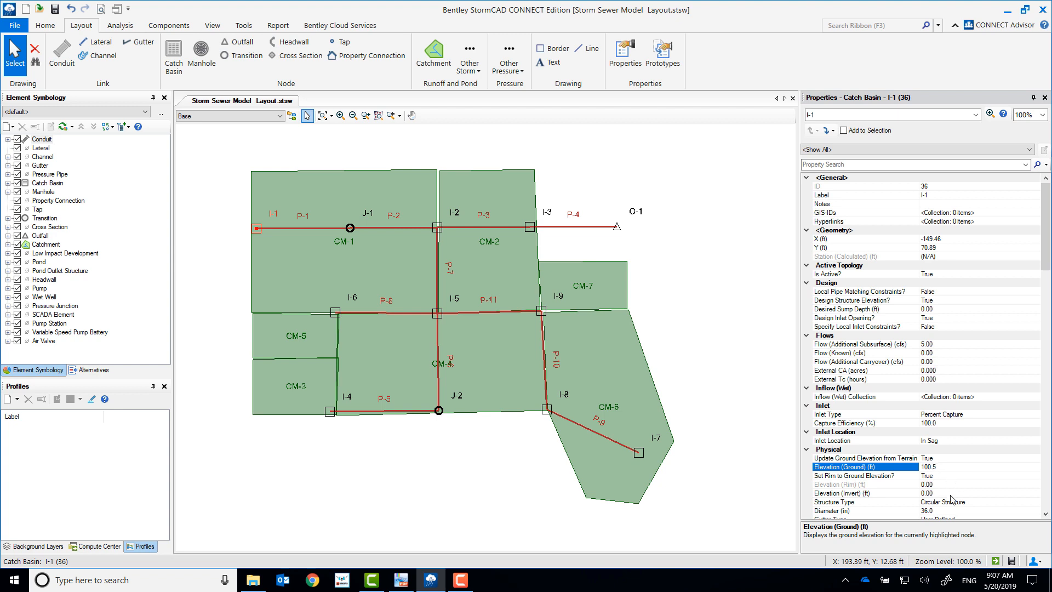
pyautogui.click(943, 493)
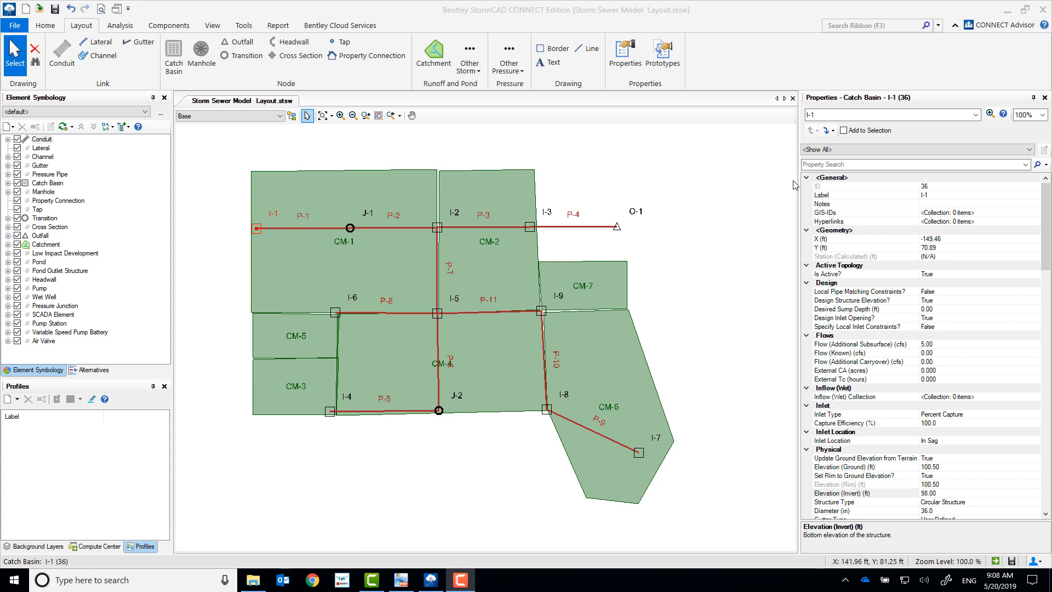
# Step: Set transition J-1's ground elevation to 99.70 ft and invert to 96.35 ft, and give conduit P-1 a user-defined length of 330 ft
pyautogui.click(832, 136)
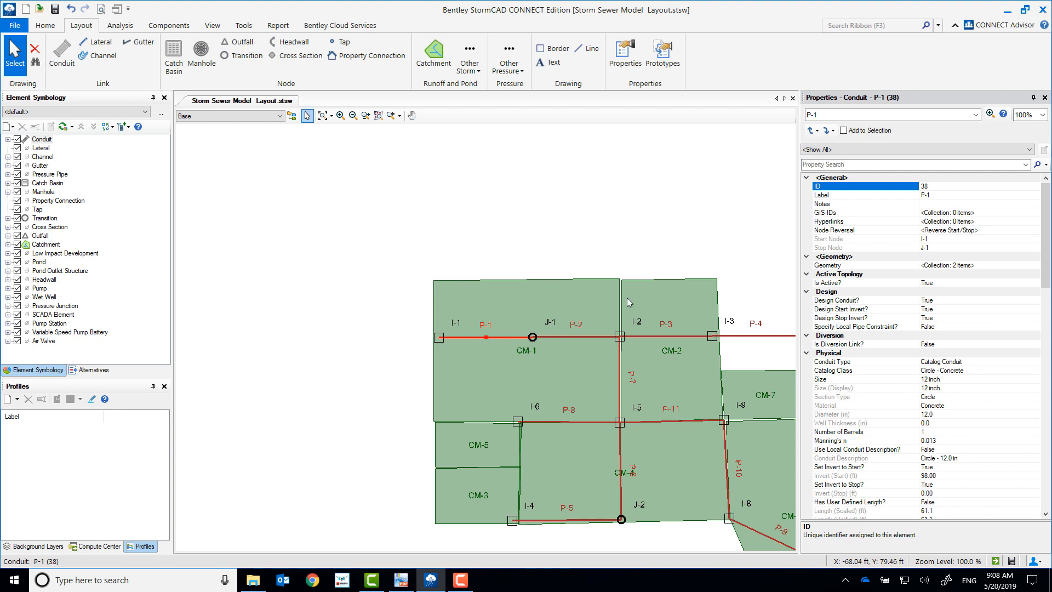
pyautogui.click(830, 133)
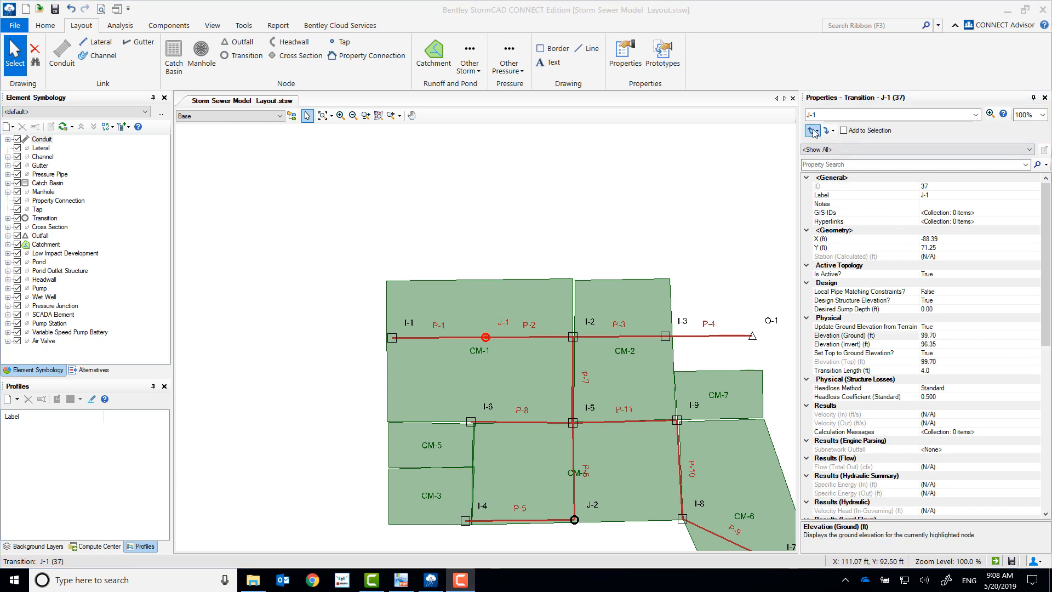
pyautogui.click(810, 131)
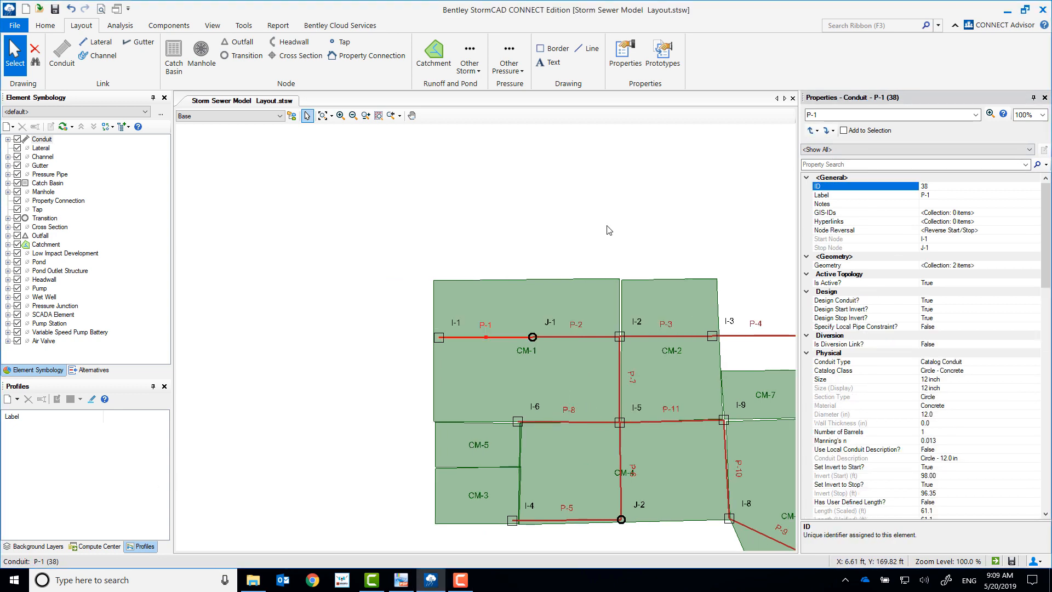
pyautogui.doubleClick(498, 339)
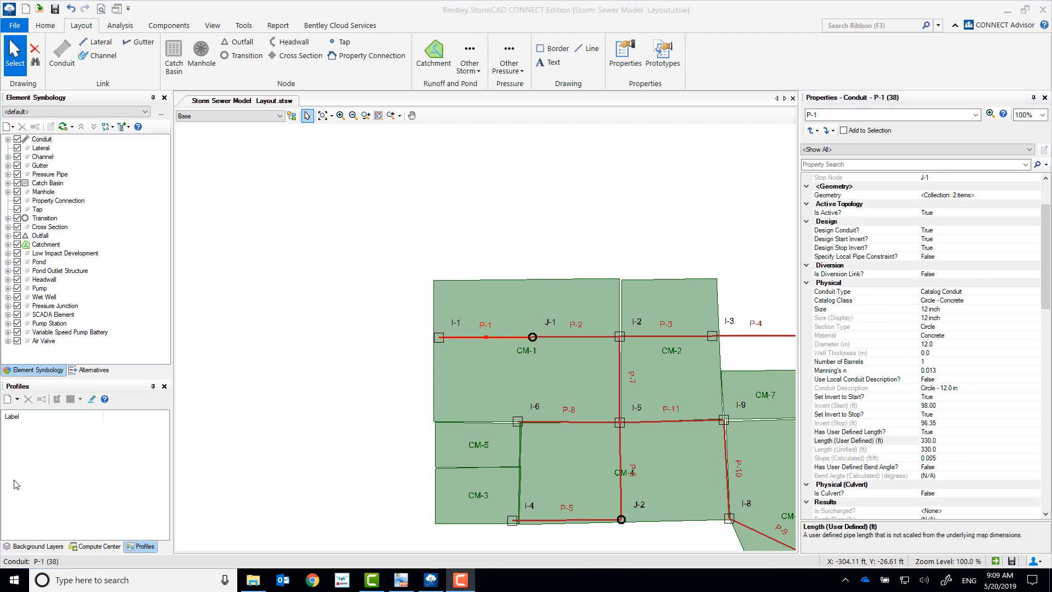
# Step: Give catchment CM-1 a user-defined area of 2.1 acres, runoff coefficient 0.65, time of concentration 10 hours and outflow element I-2
pyautogui.click(547, 303)
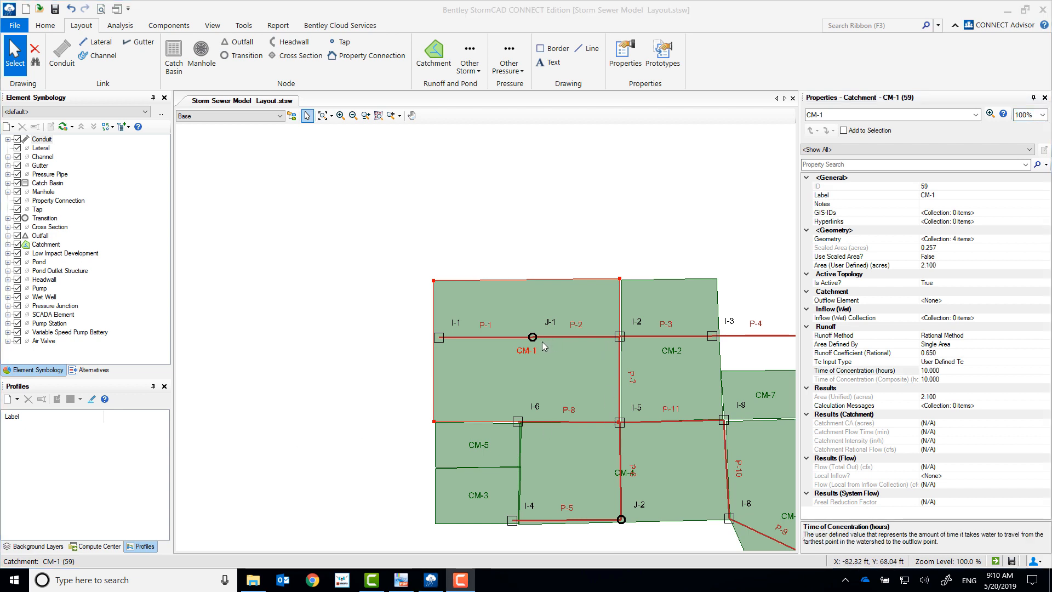
pyautogui.click(1035, 300)
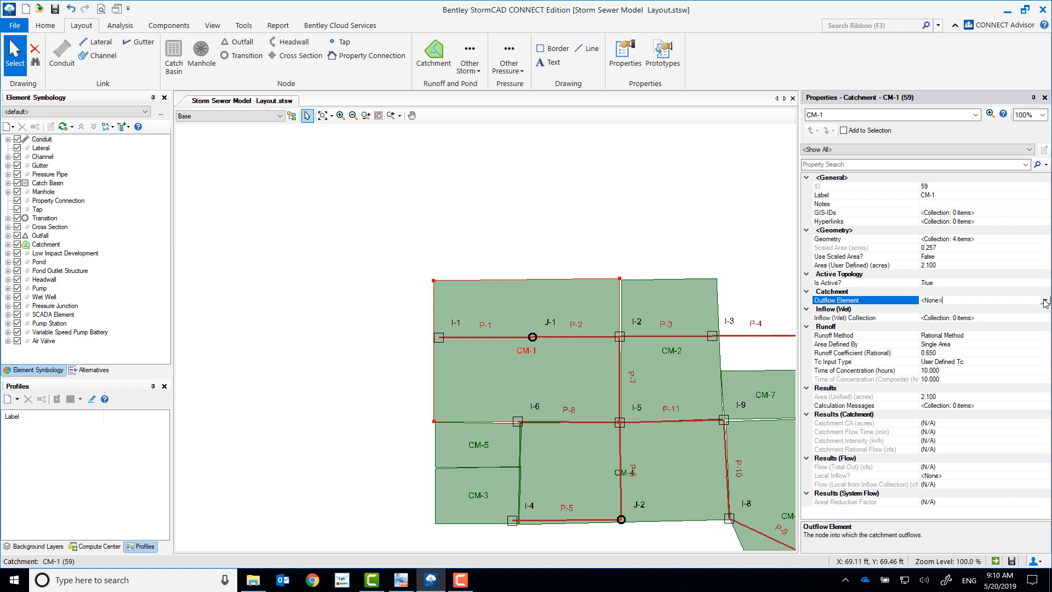
pyautogui.click(1046, 301)
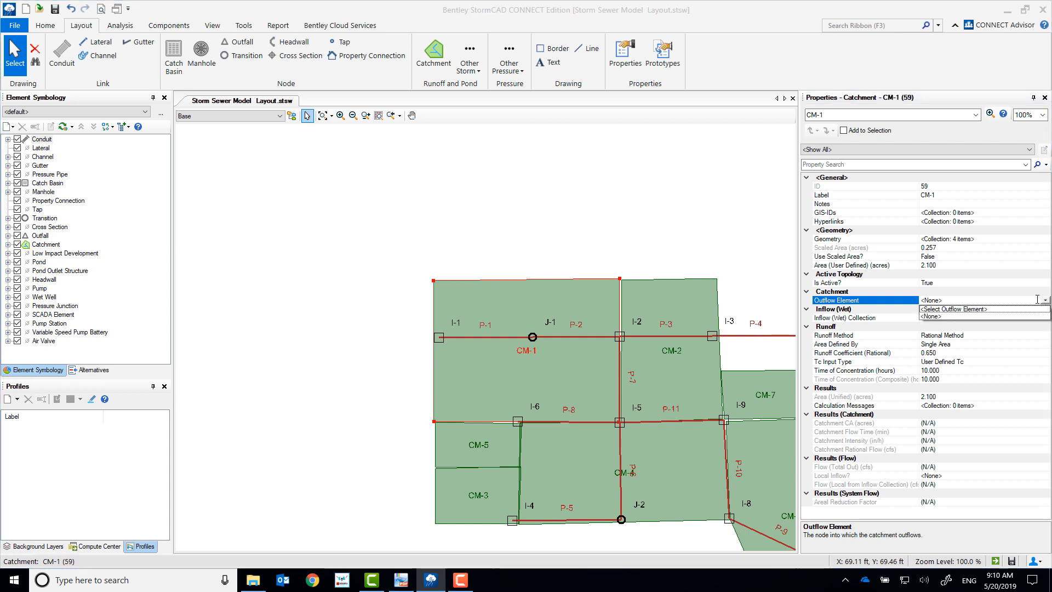
pyautogui.click(949, 311)
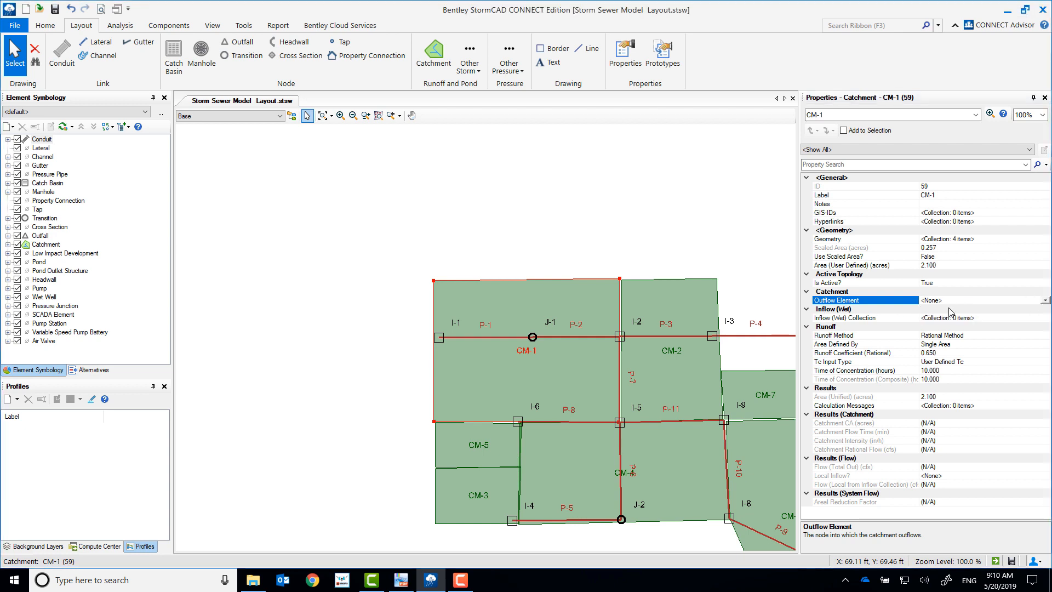
pyautogui.click(619, 338)
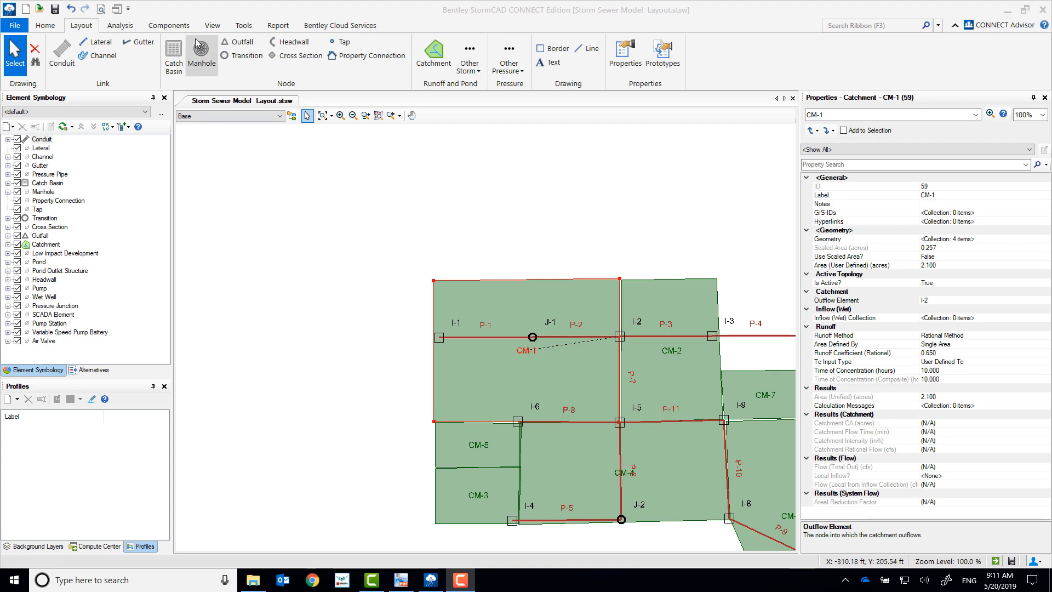
# Step: Create a new FlexTable under Tables - Hydraulic Model with the table type Catch Basin
pyautogui.click(212, 27)
pyautogui.click(344, 55)
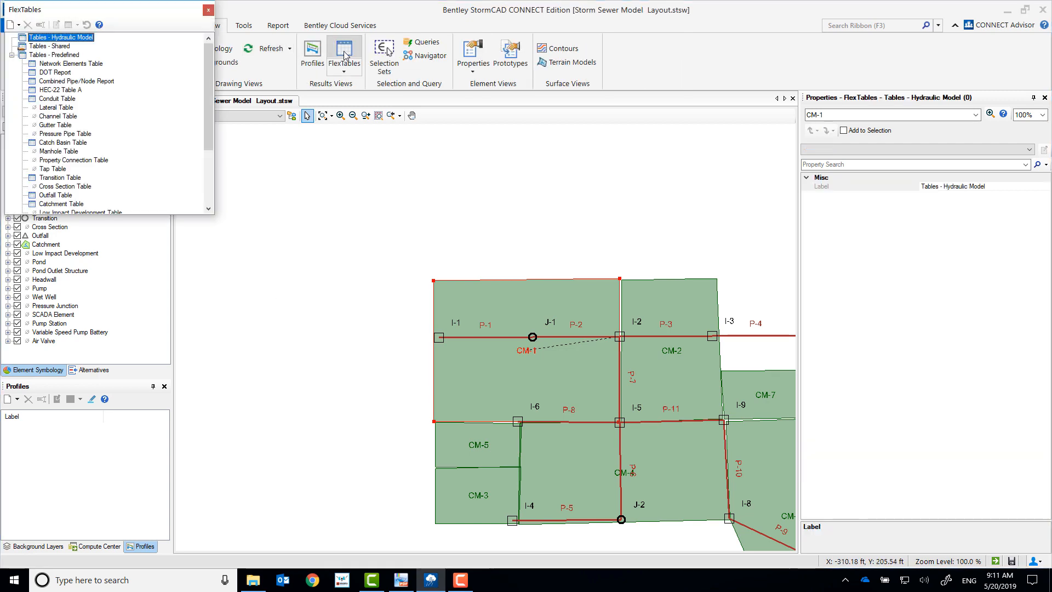
pyautogui.moveTo(80, 12)
pyautogui.mouseDown()
pyautogui.moveTo(299, 103)
pyautogui.moveTo(409, 131)
pyautogui.mouseUp()
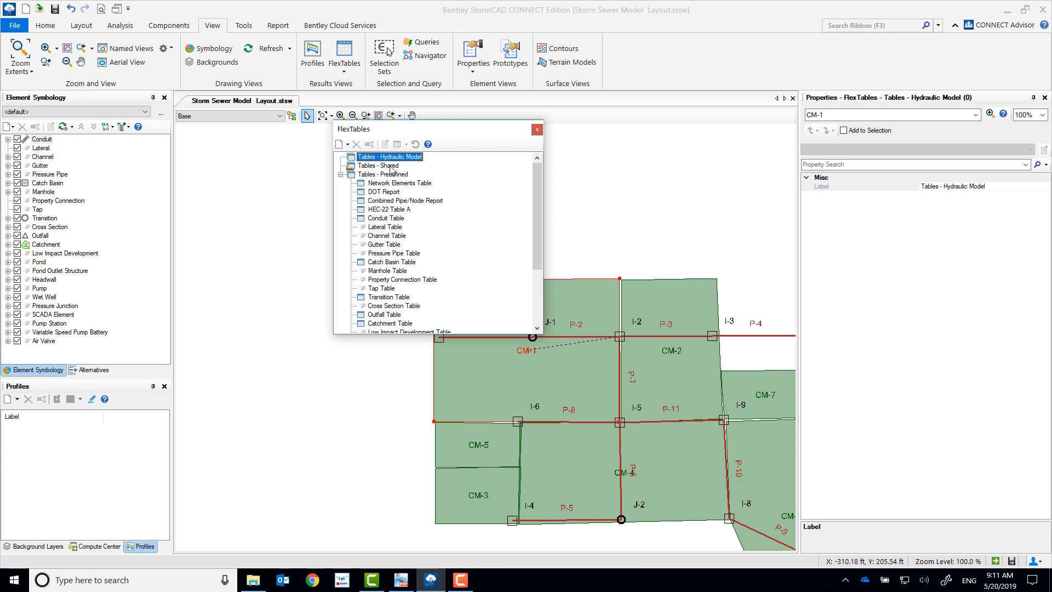
pyautogui.rightClick(406, 160)
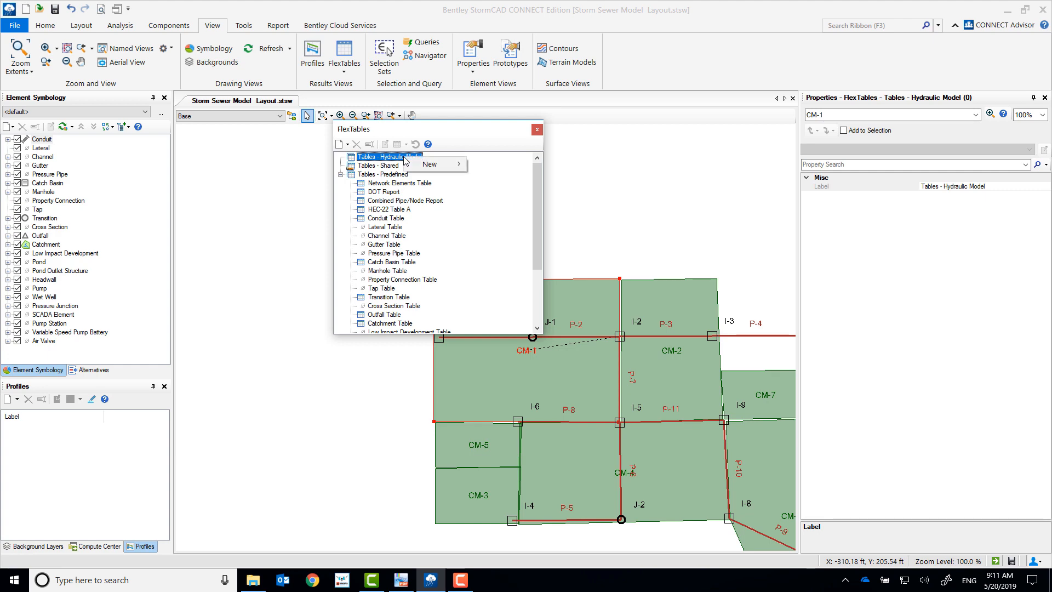
pyautogui.moveTo(426, 164)
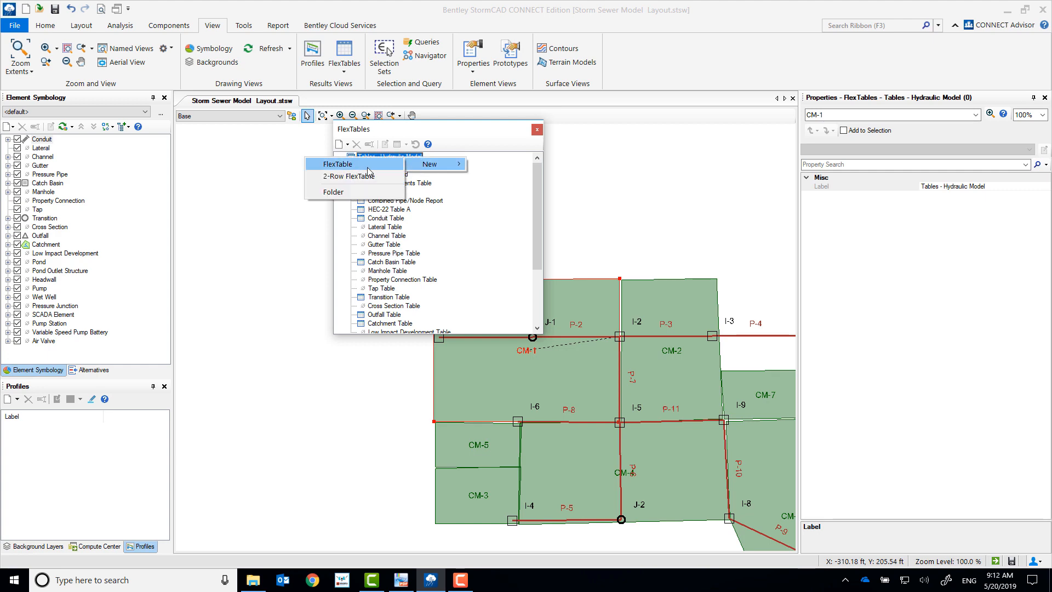
pyautogui.click(368, 167)
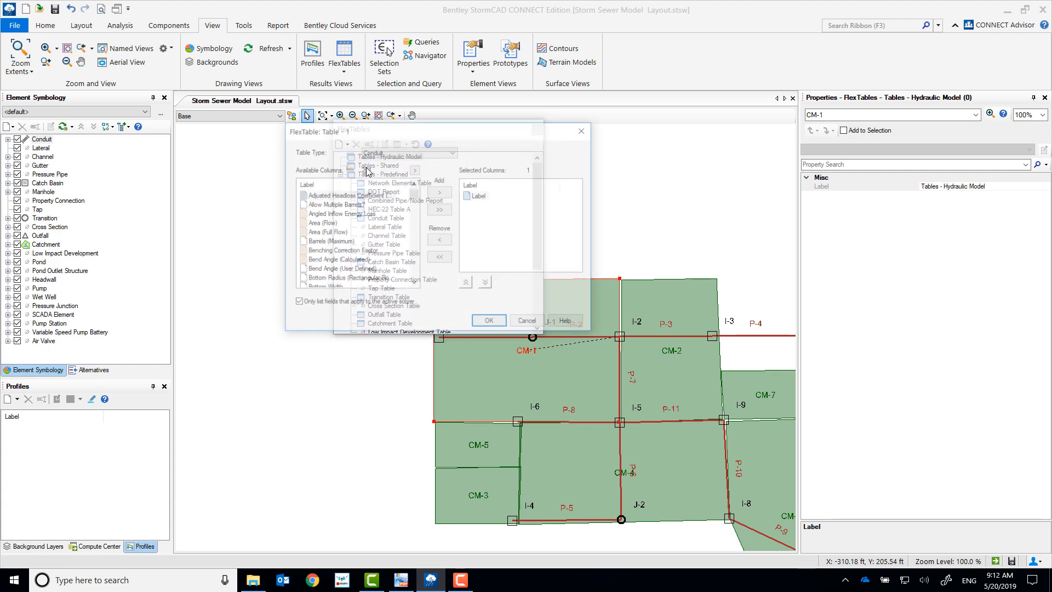
pyautogui.click(411, 152)
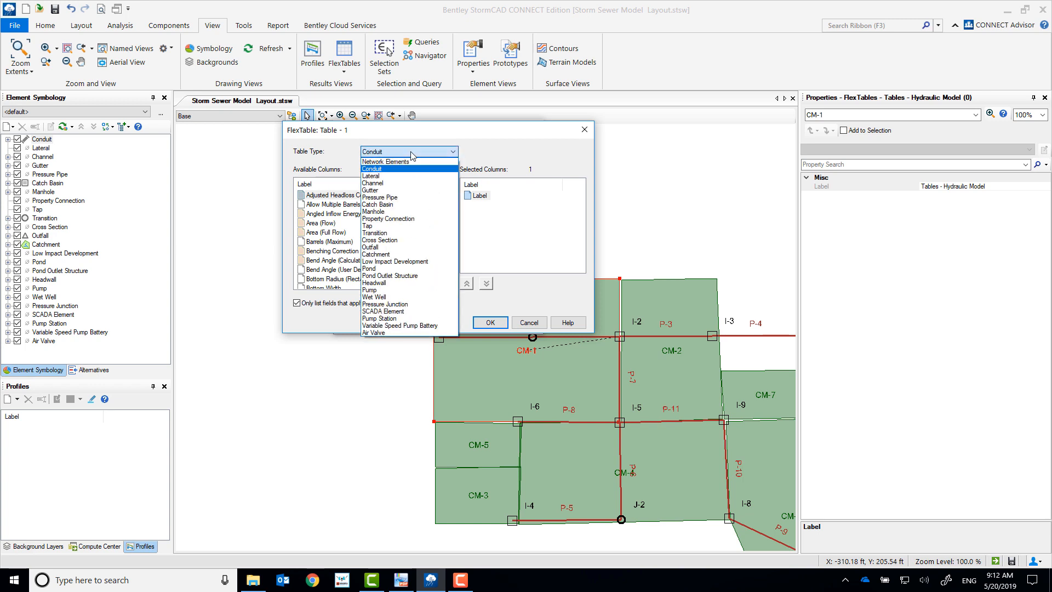
pyautogui.click(400, 204)
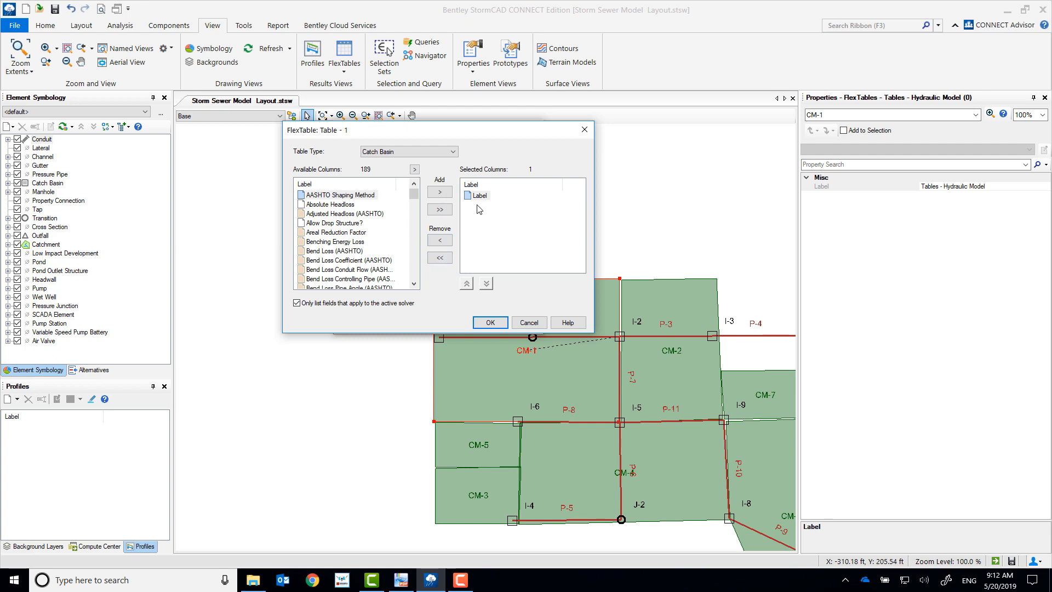
# Step: Add the Elevation (Ground), Elevation (Invert) and Flow (Additional Subsurface) columns to the catch basin FlexTable and accept the setup
pyautogui.click(332, 223)
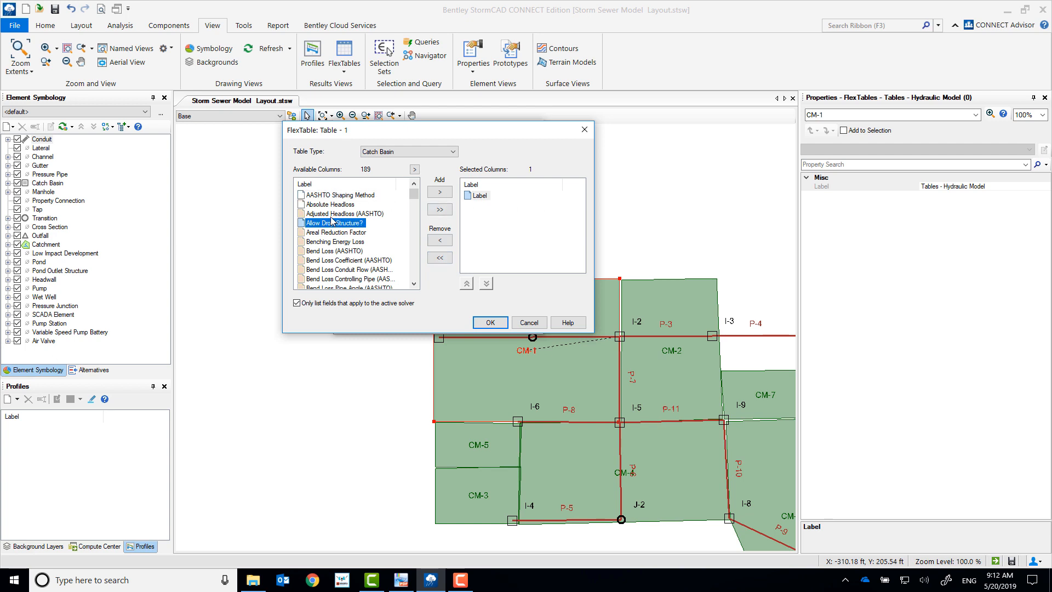
pyautogui.press('e')
pyautogui.scroll(-2, 339, 270)
pyautogui.click(336, 235)
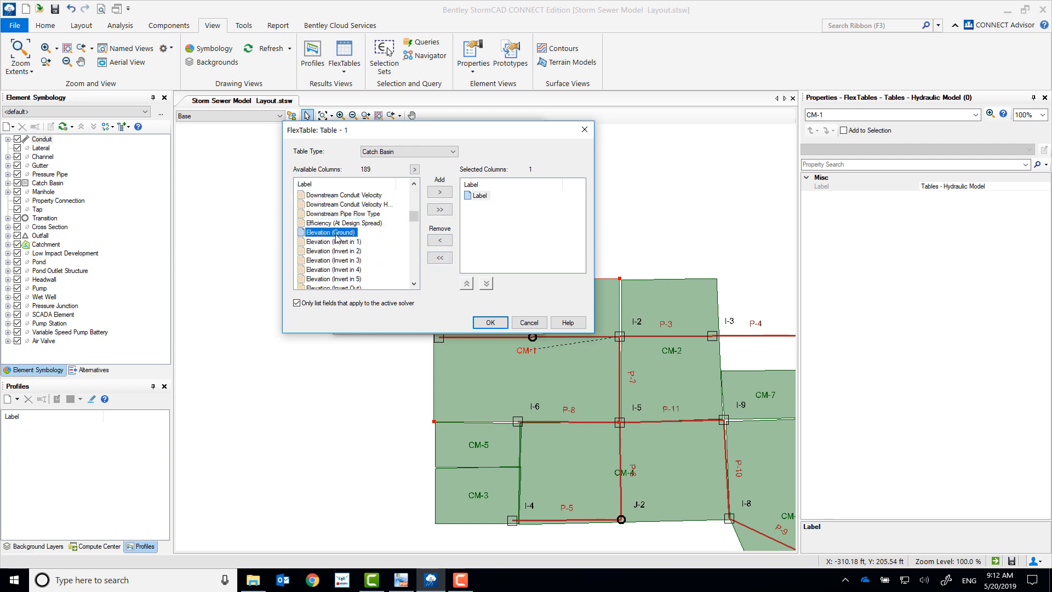
pyautogui.doubleClick(336, 232)
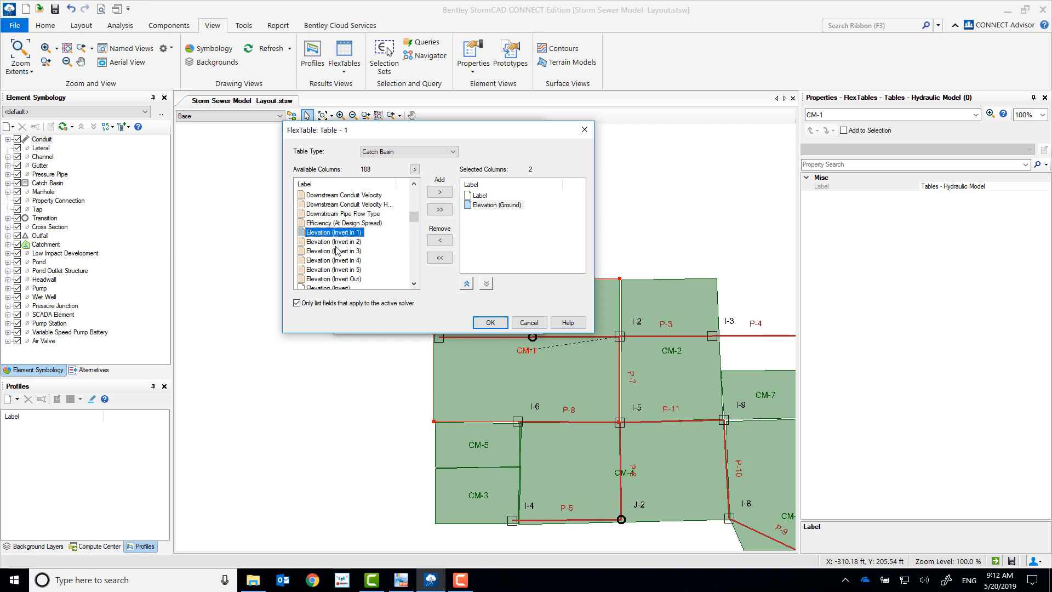
pyautogui.scroll(-1, 337, 249)
pyautogui.doubleClick(329, 261)
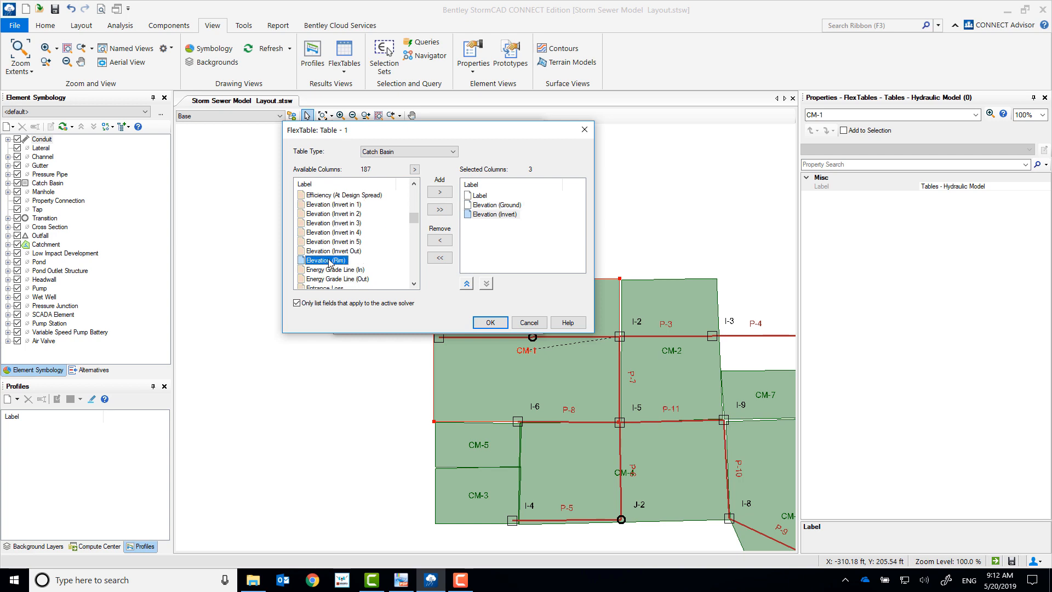
pyautogui.scroll(-5, 340, 241)
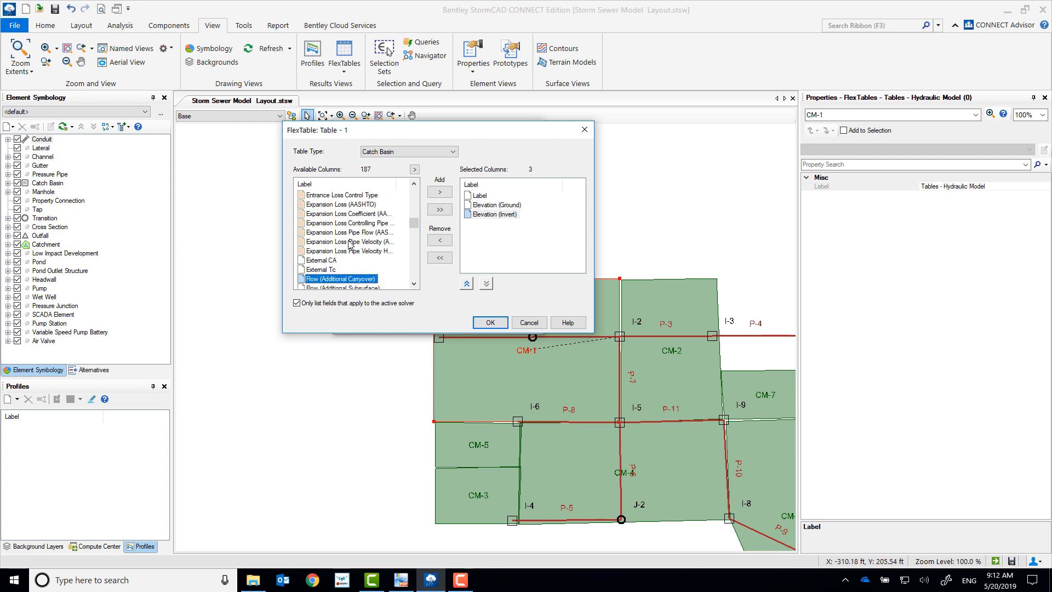
pyautogui.click(362, 261)
pyautogui.doubleClick(361, 260)
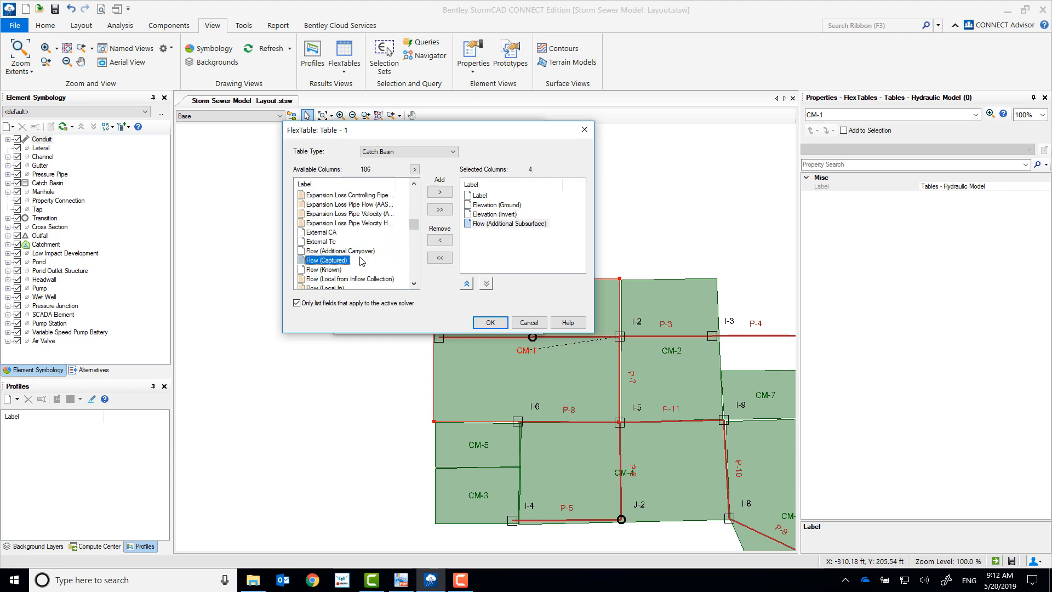
pyautogui.click(492, 322)
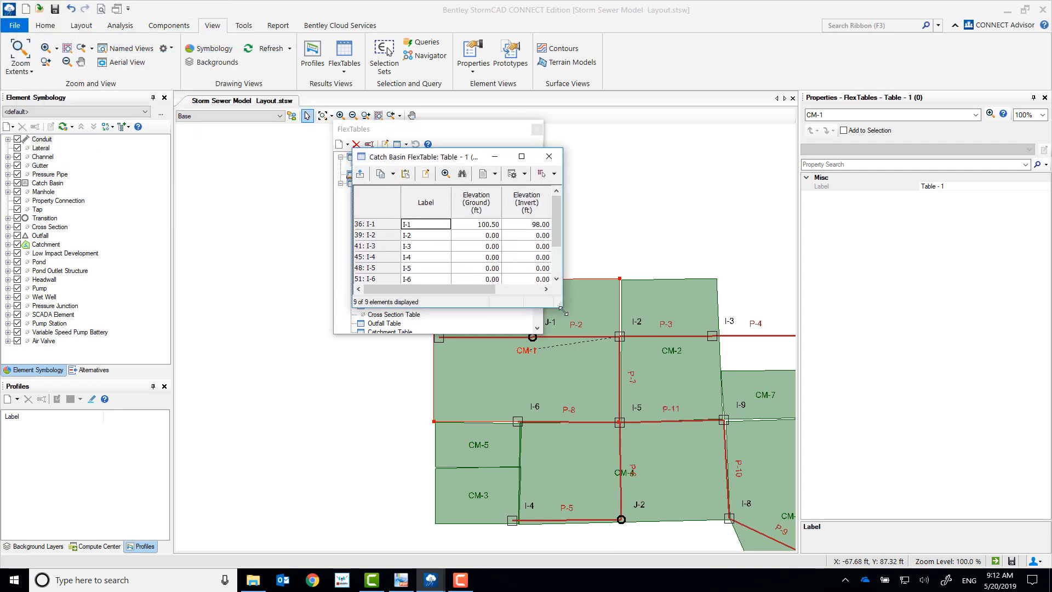
# Step: Enlarge the catch basin FlexTable to show all its columns and sort it by label in ascending order
pyautogui.moveTo(562, 311); pyautogui.dragTo(635, 348)
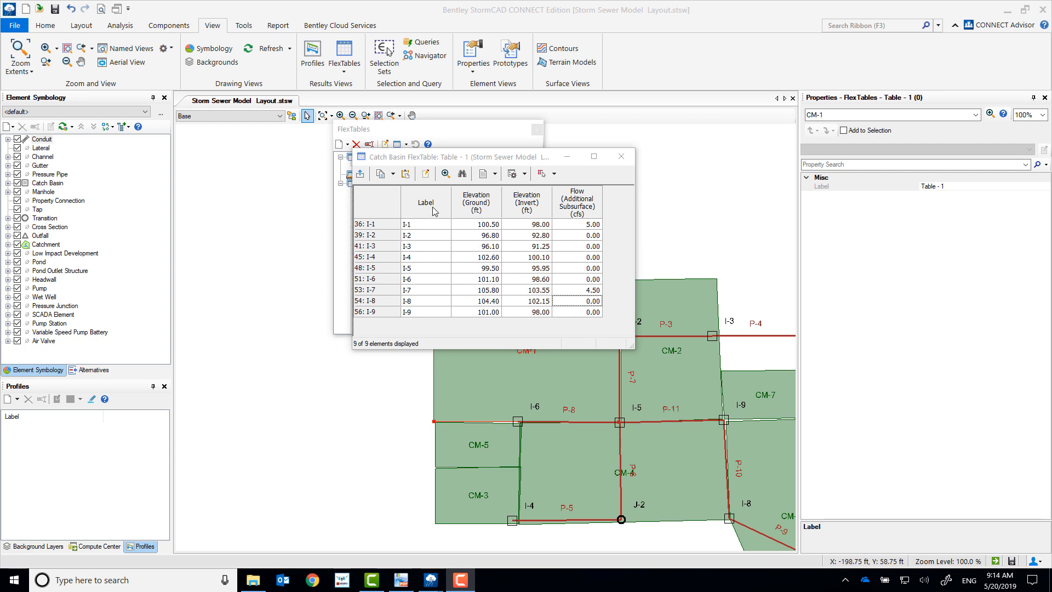
pyautogui.rightClick(432, 209)
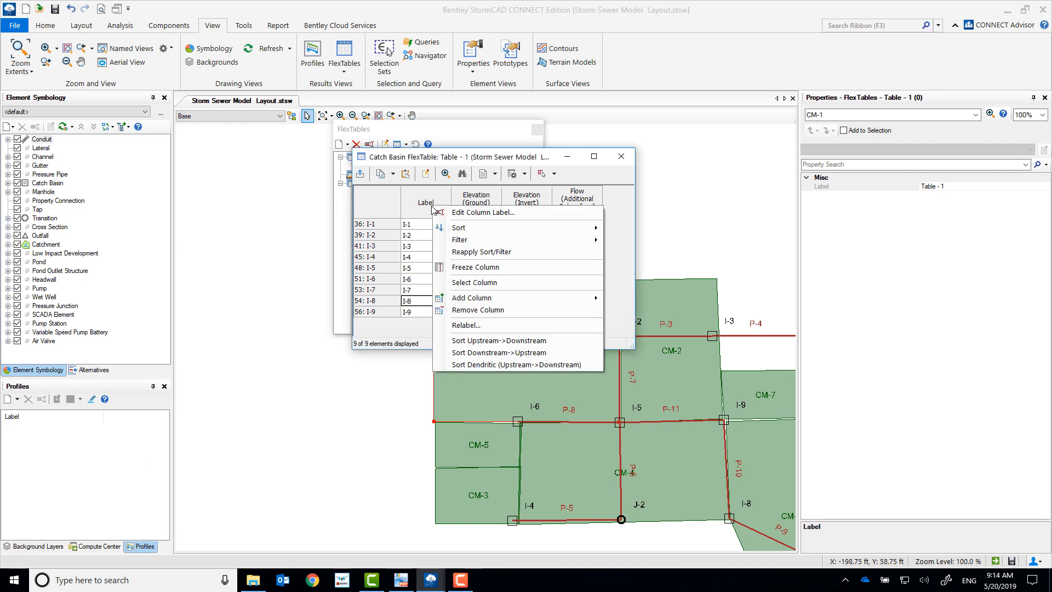
pyautogui.moveTo(454, 233)
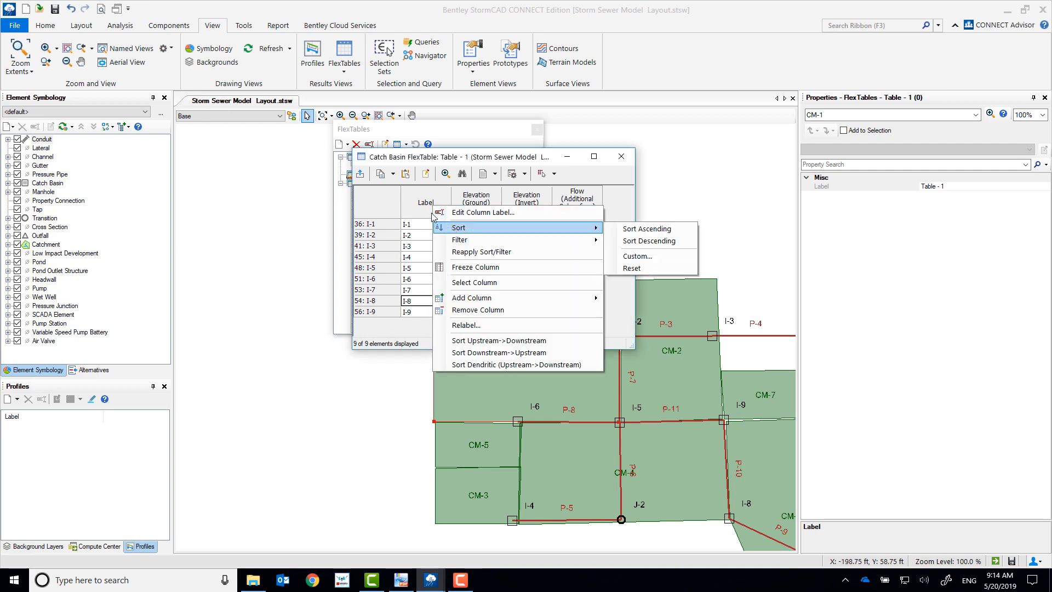
pyautogui.click(636, 230)
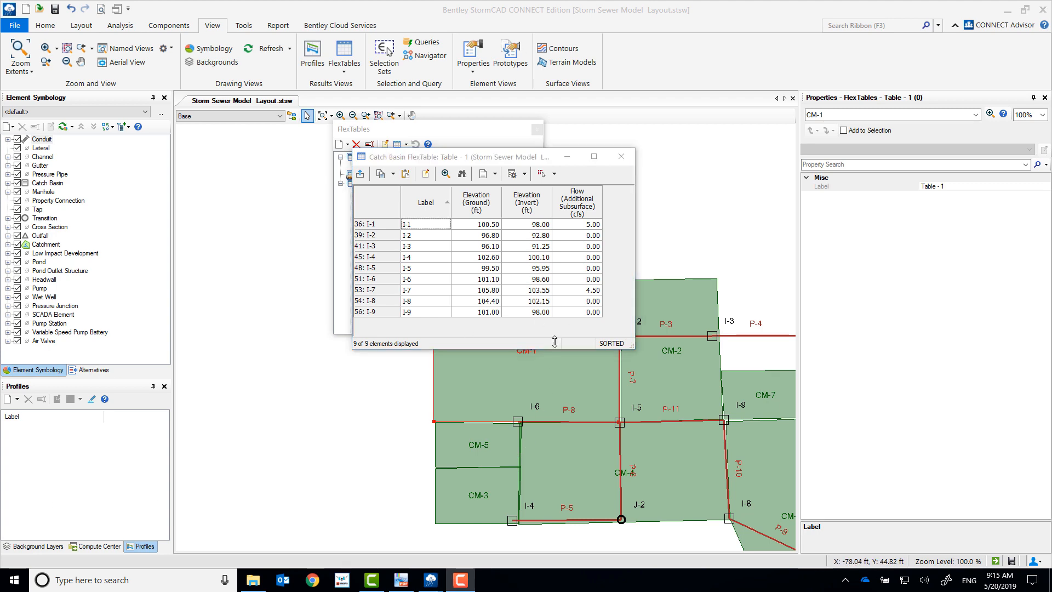
pyautogui.click(629, 158)
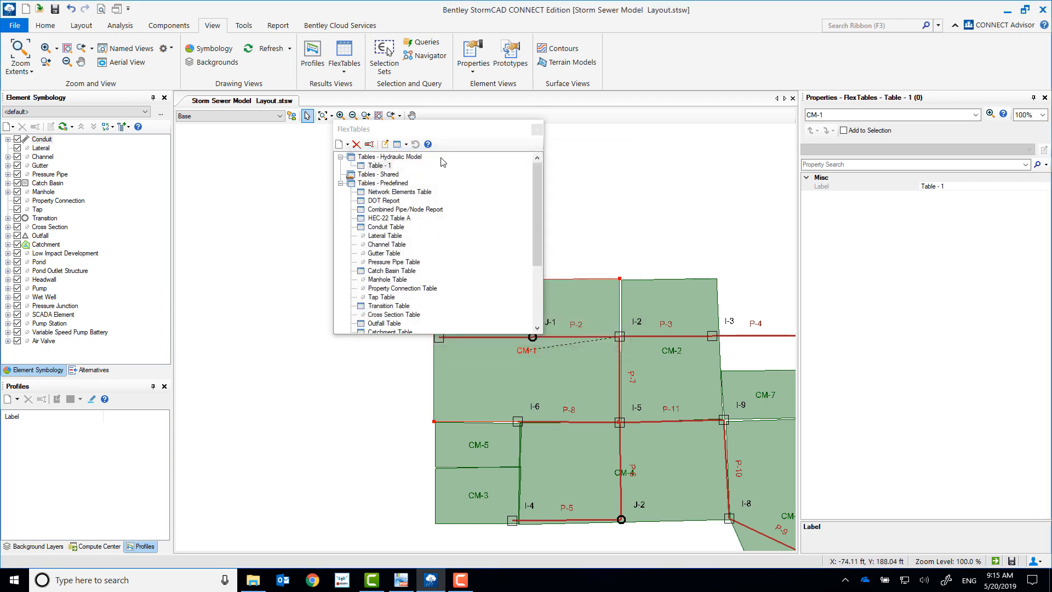
# Step: Rename the catch basin FlexTable as My Catch Basin
pyautogui.rightClick(383, 166)
pyautogui.click(420, 225)
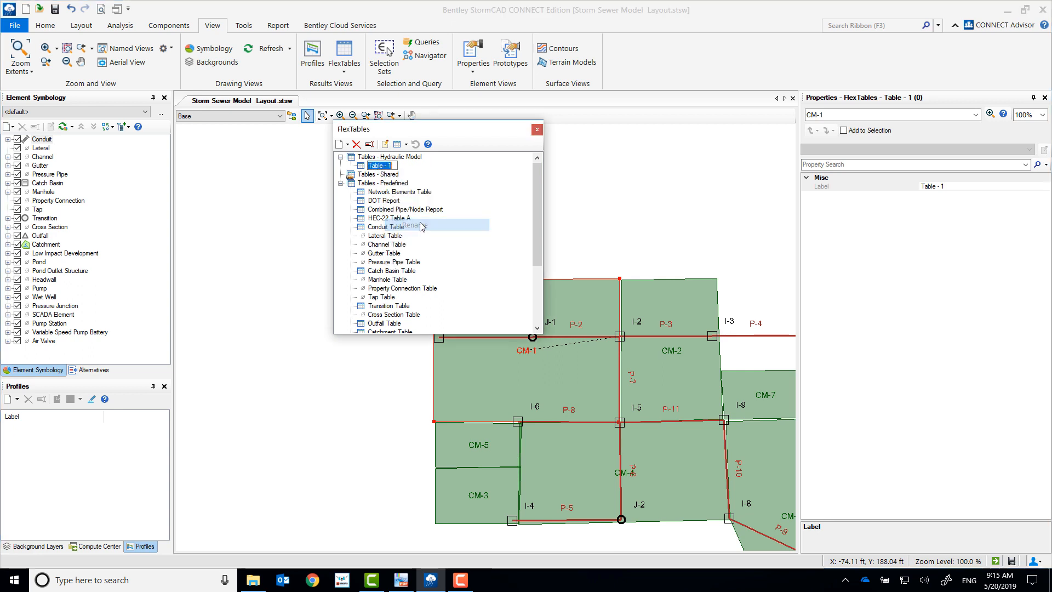
pyautogui.write('My Catch Basin')
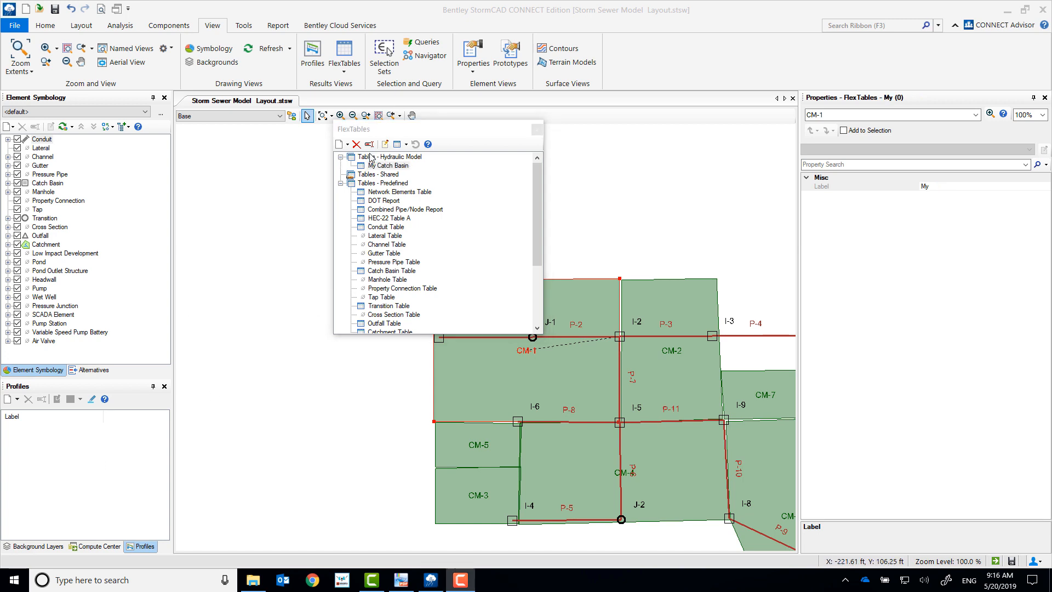
# Step: Create another FlexTable under Tables - Hydraulic Model with the table type Outfall
pyautogui.rightClick(369, 157)
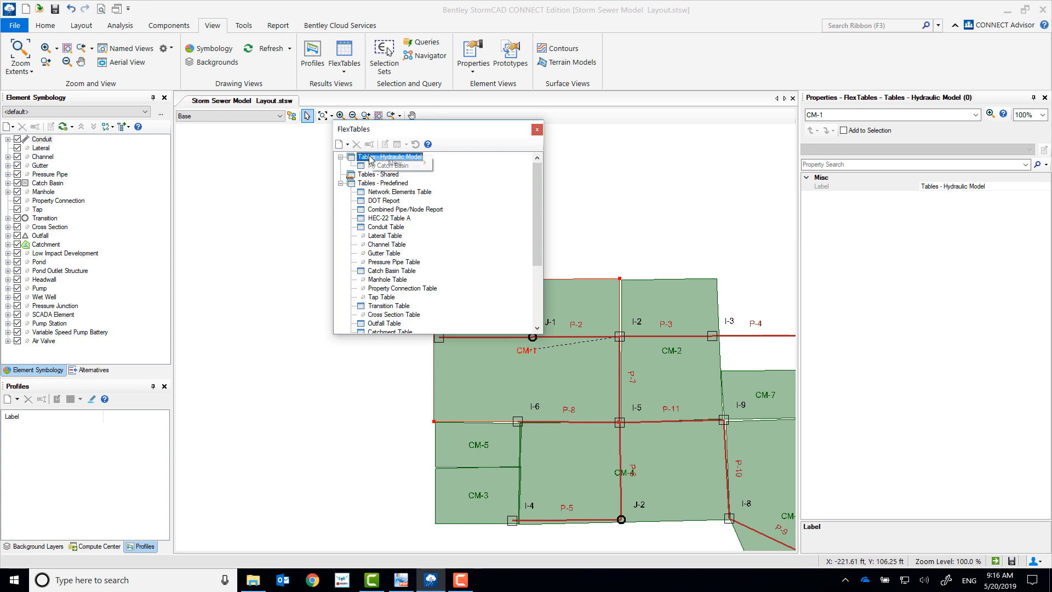
pyautogui.moveTo(394, 165)
pyautogui.click(345, 166)
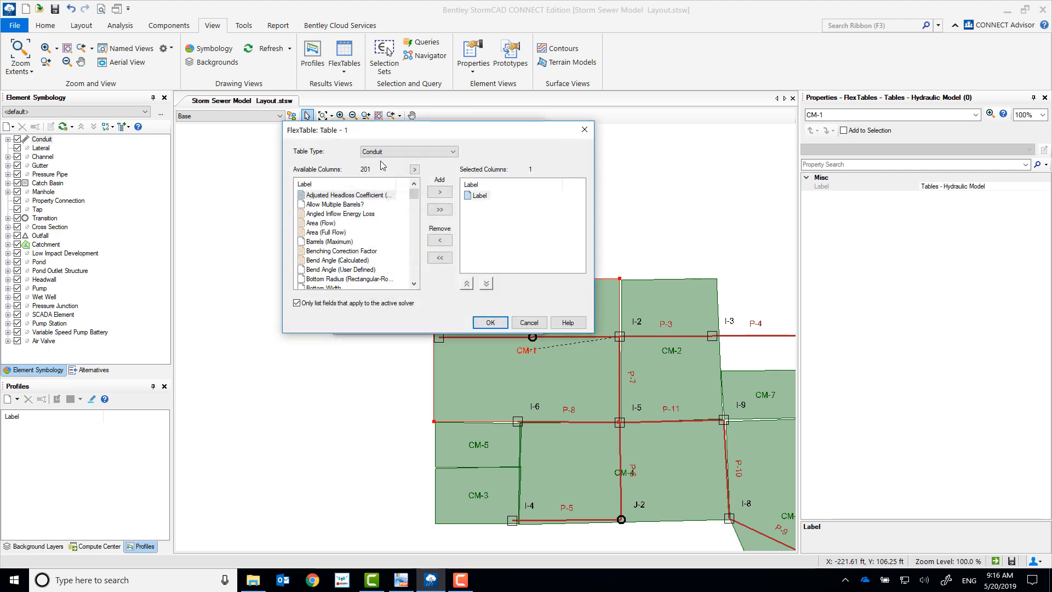
pyautogui.click(388, 152)
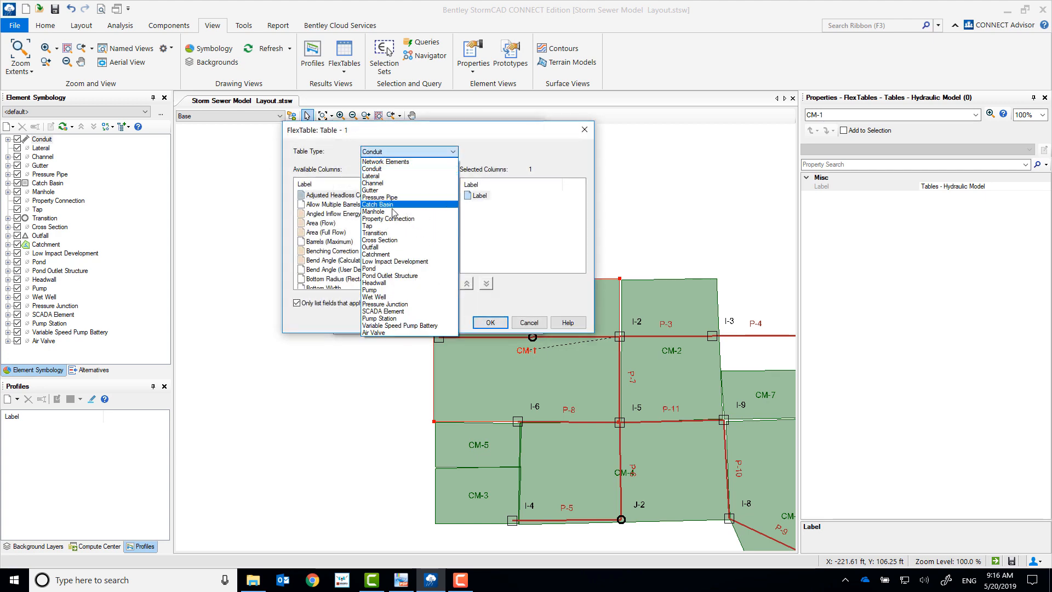
pyautogui.click(393, 247)
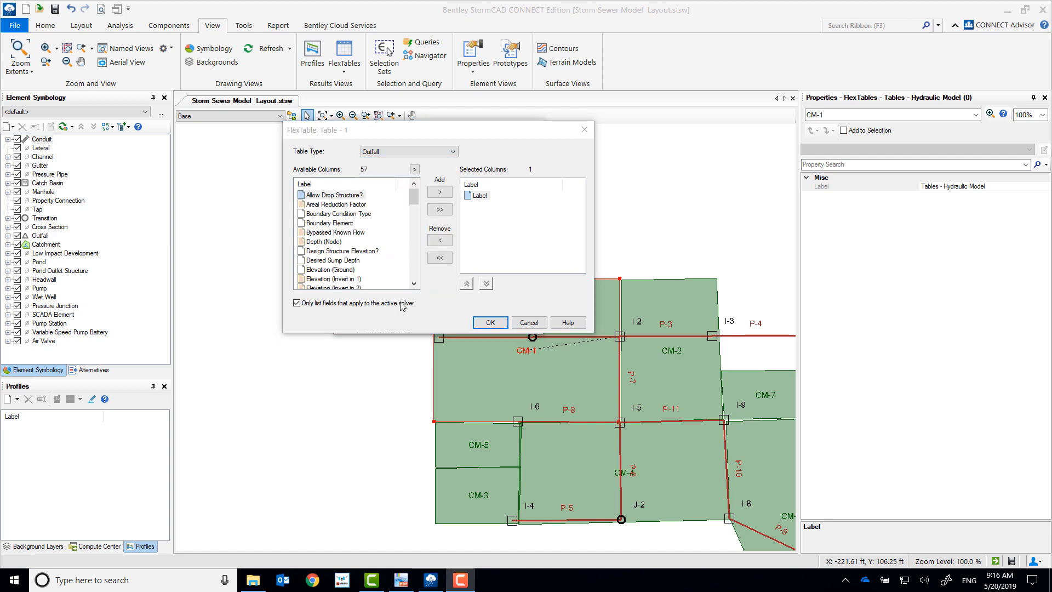
# Step: Add the Elevation (Ground) and Elevation (Invert) columns to the outfall FlexTable, then open and close the finished table
pyautogui.click(333, 242)
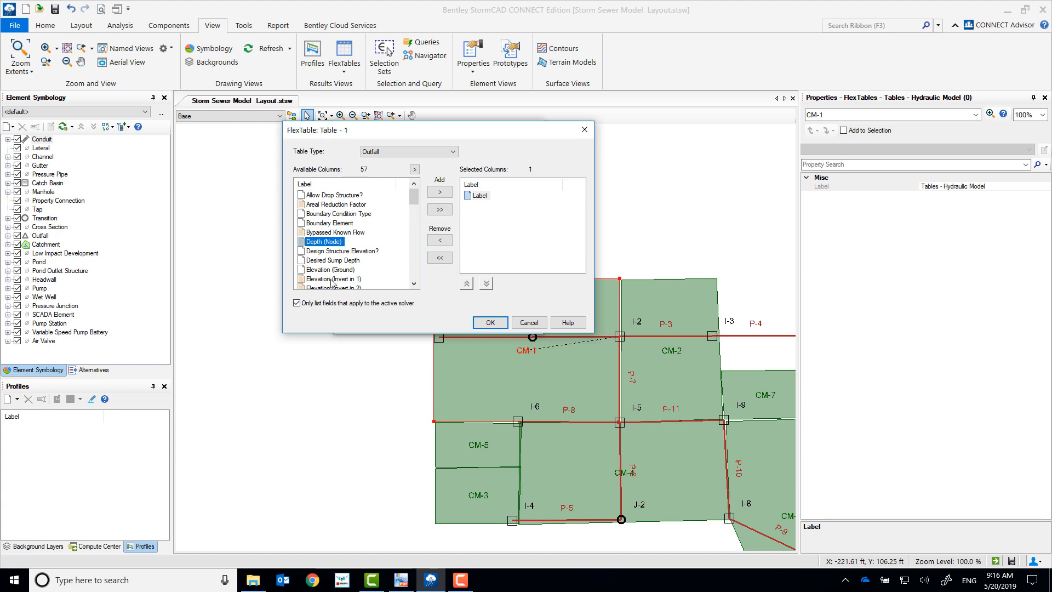
pyautogui.click(330, 271)
pyautogui.doubleClick(330, 270)
pyautogui.scroll(-2, 332, 273)
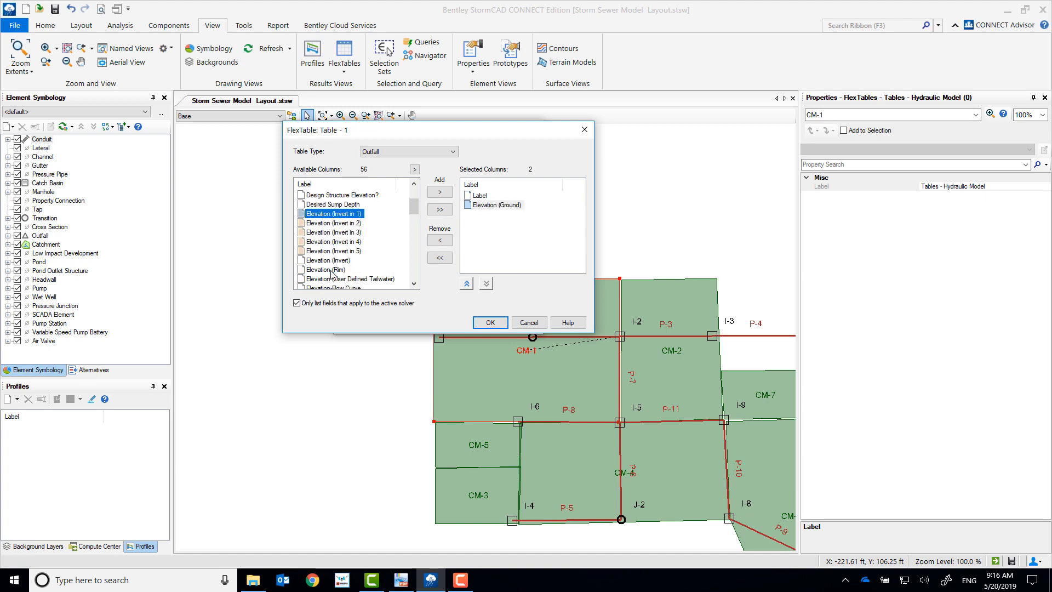
pyautogui.doubleClick(333, 261)
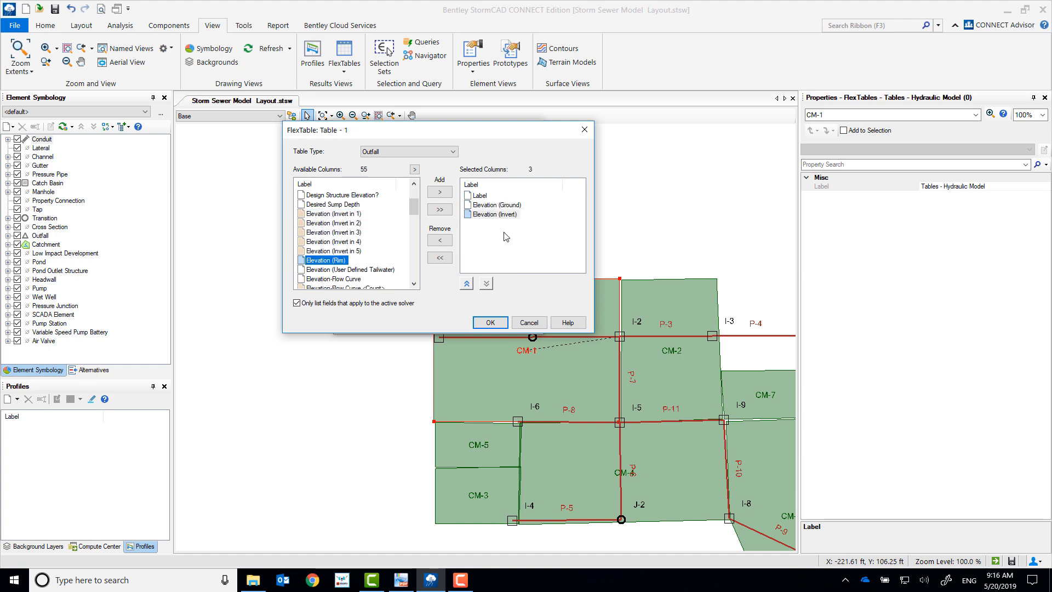
pyautogui.click(488, 323)
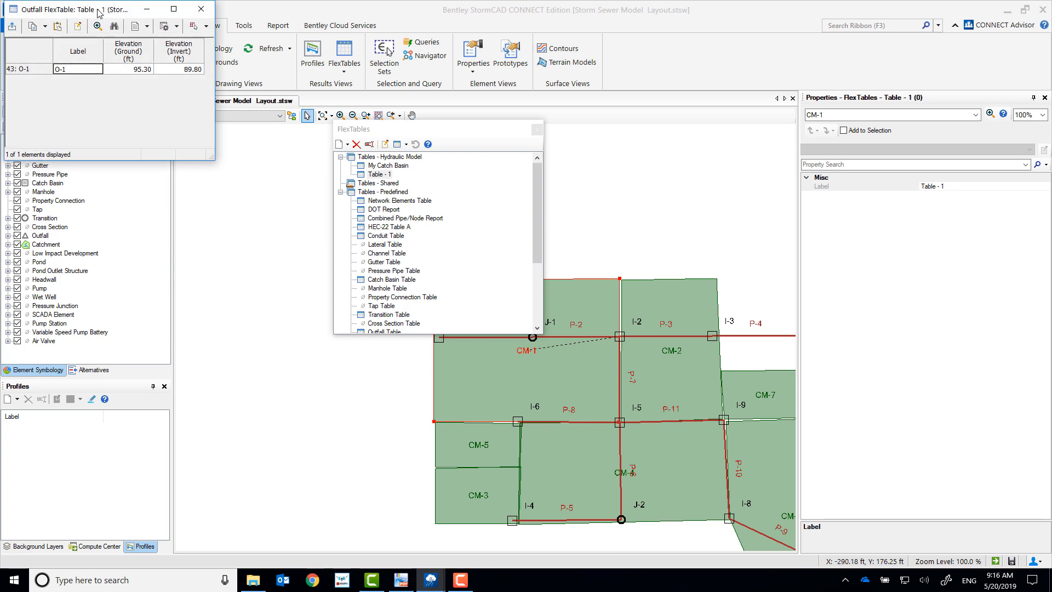
pyautogui.moveTo(100, 11); pyautogui.dragTo(358, 199)
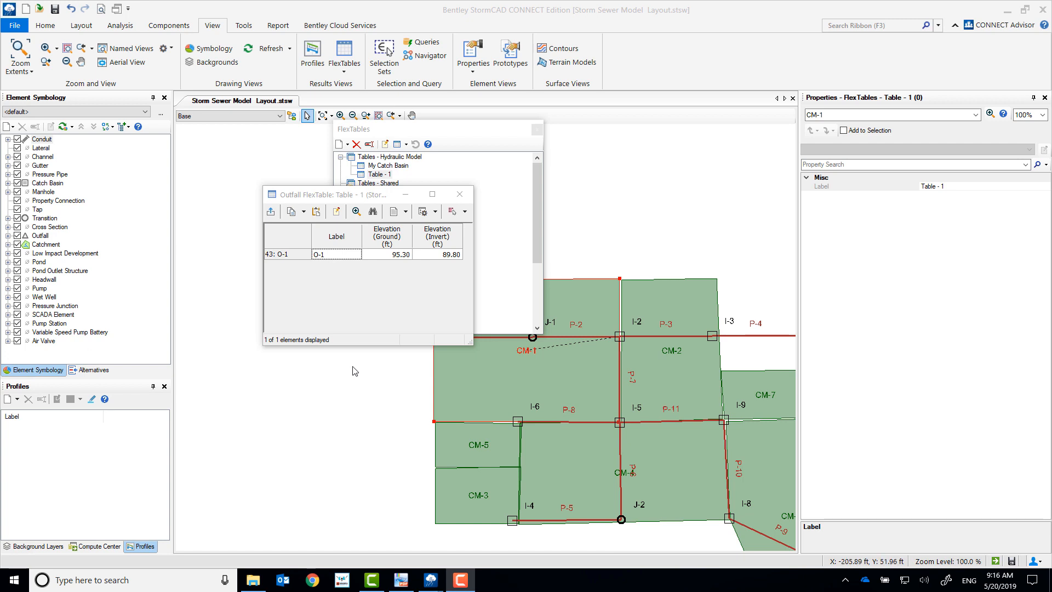
pyautogui.click(456, 195)
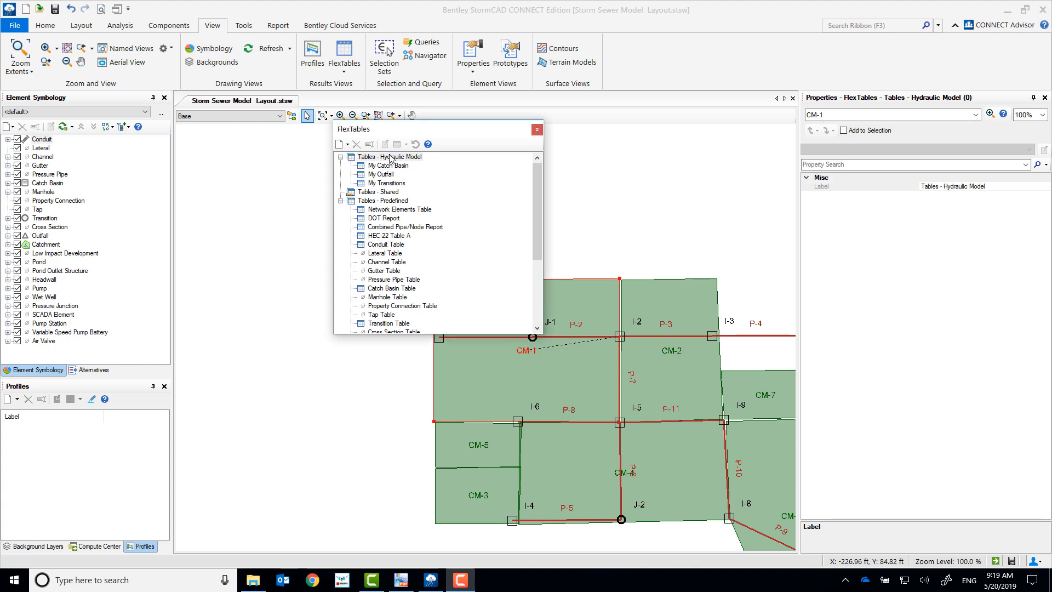
# Step: Create another FlexTable under Tables - Hydraulic Model with the table type Conduit
pyautogui.rightClick(389, 157)
pyautogui.moveTo(414, 164)
pyautogui.click(362, 160)
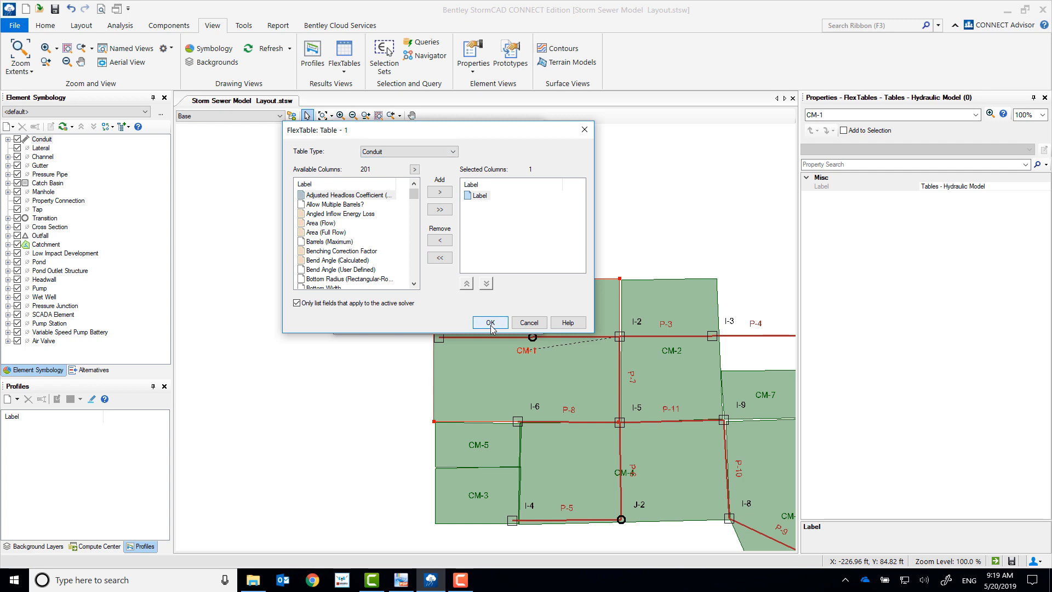
# Step: Add the Conduit Type and Catalog Class columns to the conduit FlexTable
pyautogui.click(328, 215)
pyautogui.press('c')
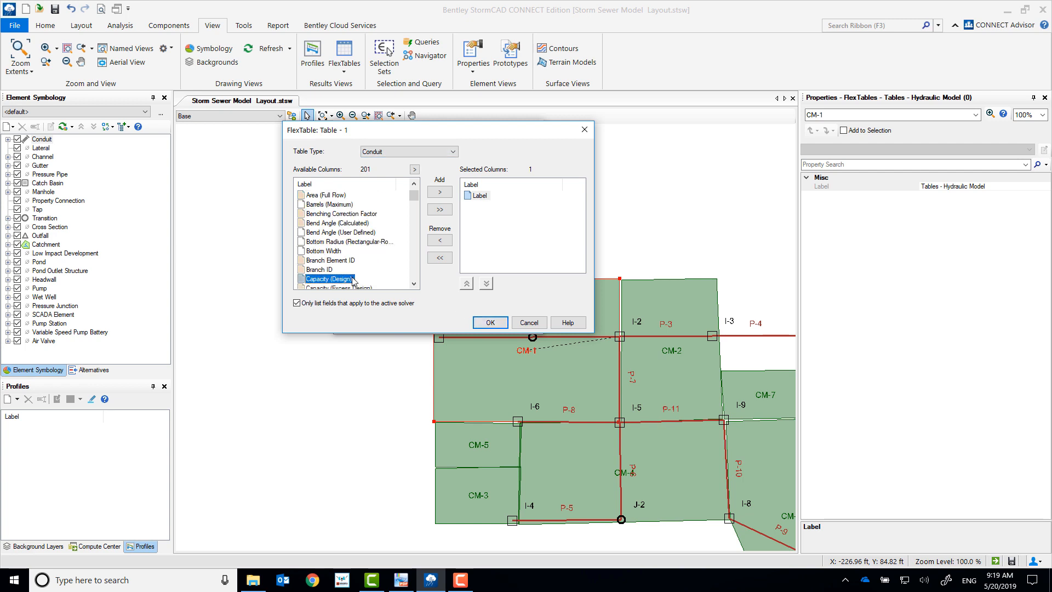
pyautogui.scroll(-3, 355, 277)
pyautogui.scroll(-5, 355, 276)
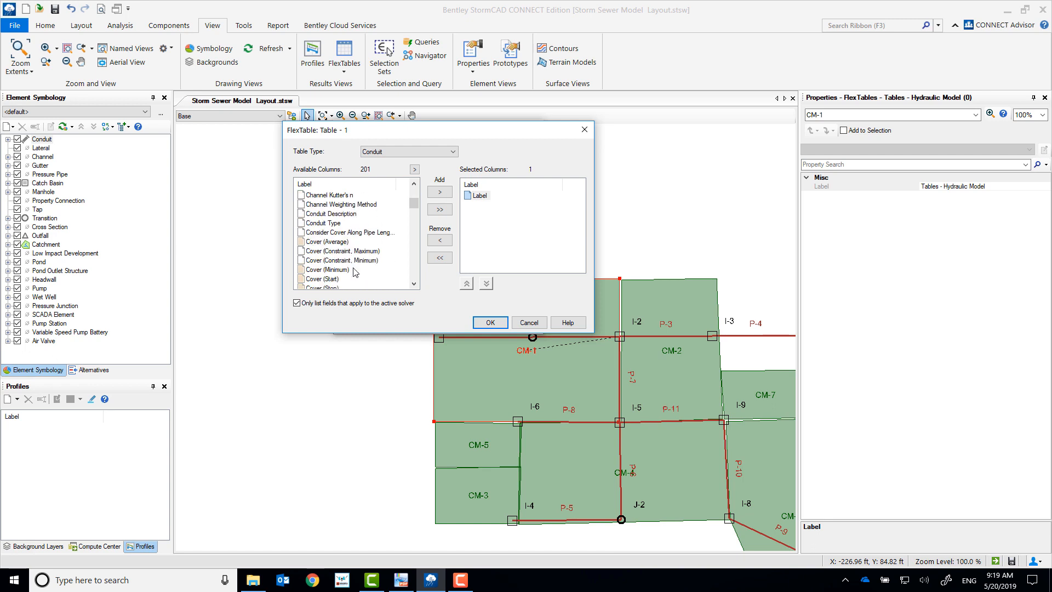
pyautogui.doubleClick(324, 196)
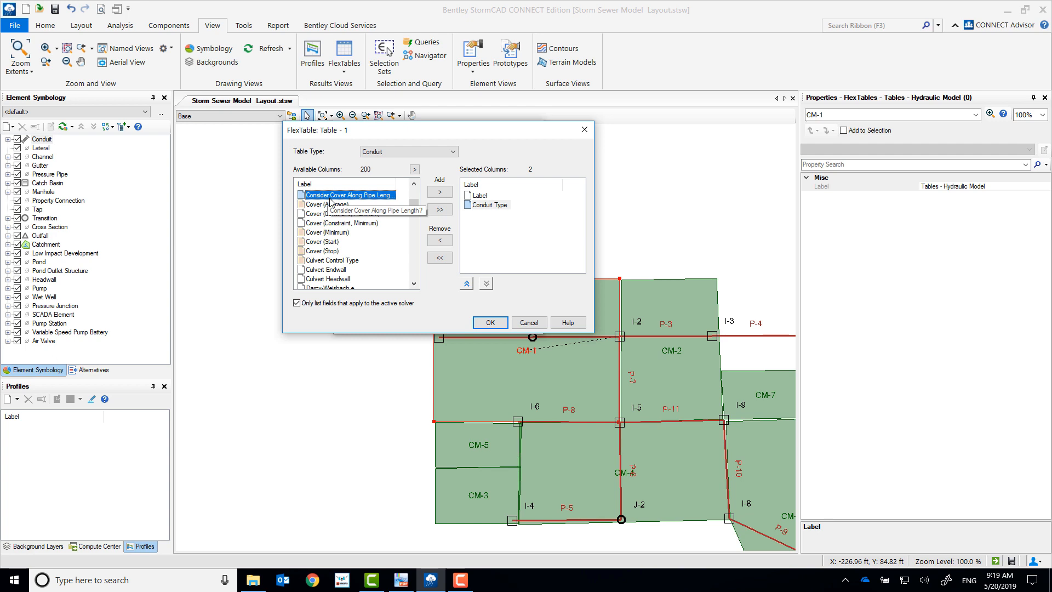
pyautogui.scroll(3, 329, 202)
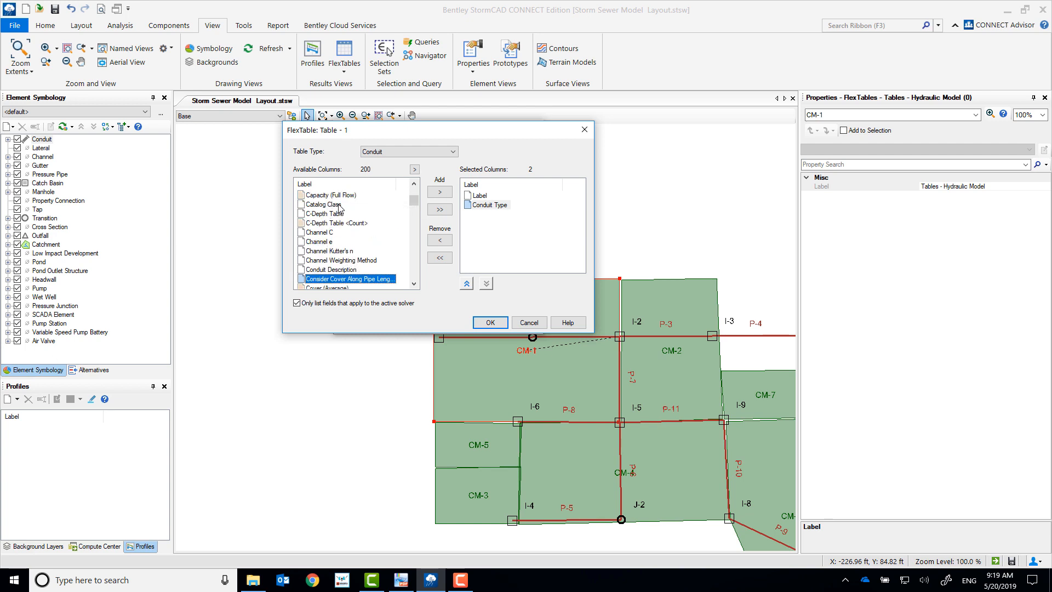
pyautogui.doubleClick(339, 204)
# Step: Add the Size and Length (User Defined) columns to the conduit FlexTable
pyautogui.scroll(-5, 340, 206)
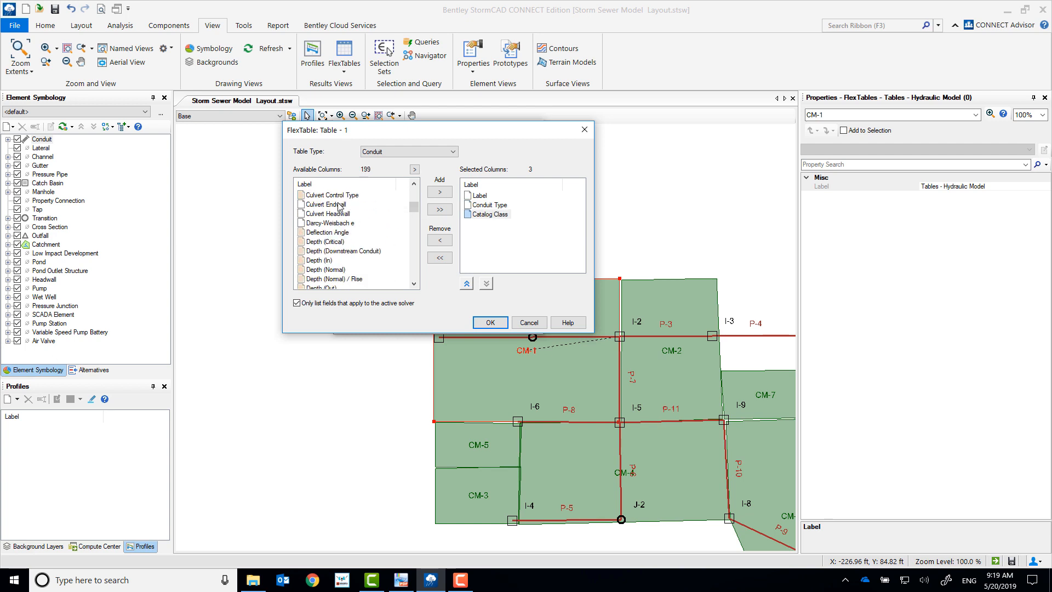
pyautogui.scroll(-20, 339, 205)
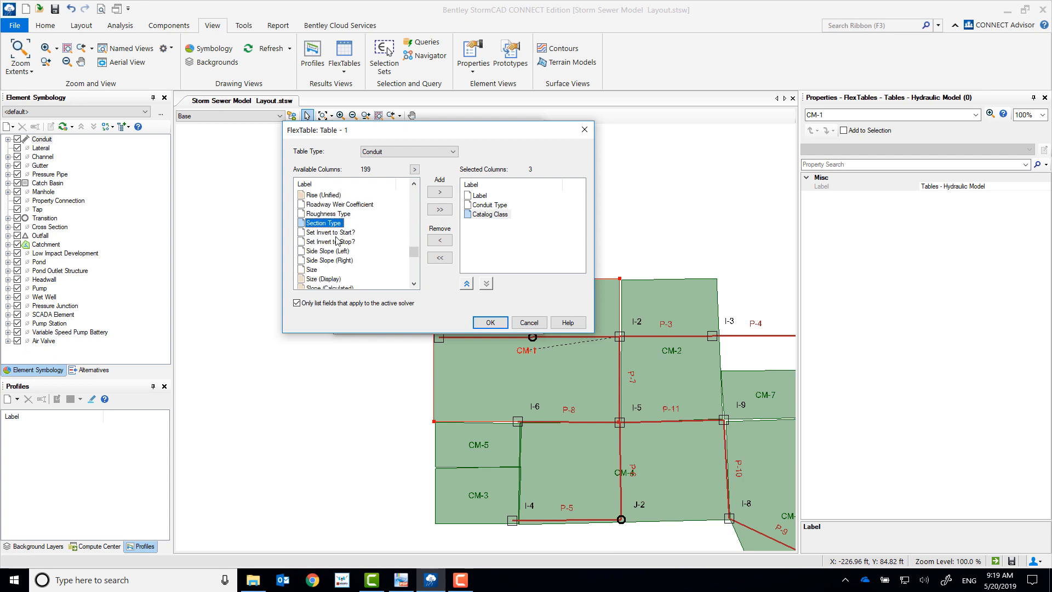
pyautogui.click(316, 269)
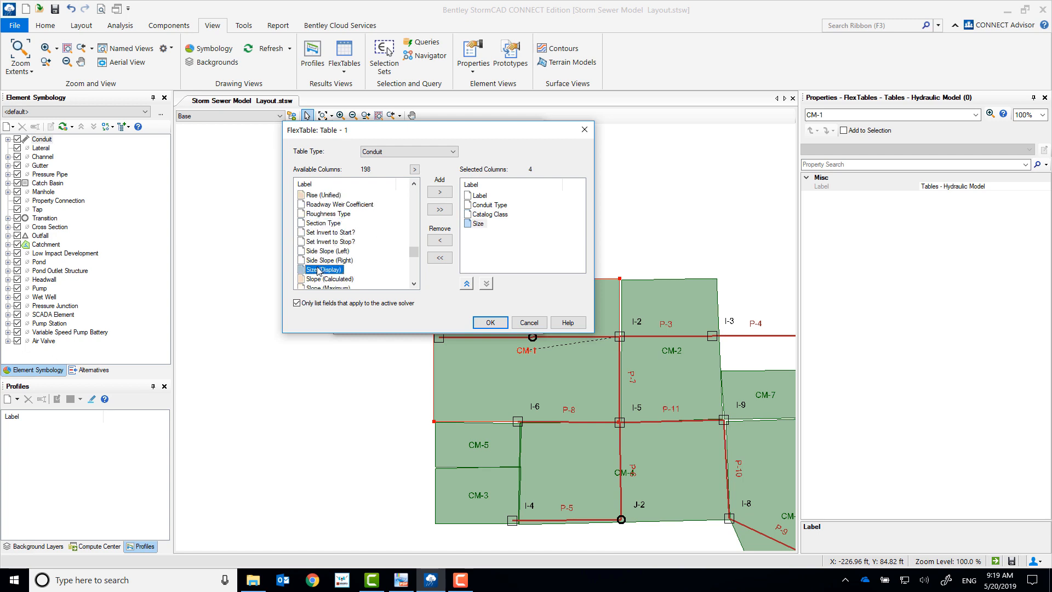
pyautogui.press('l')
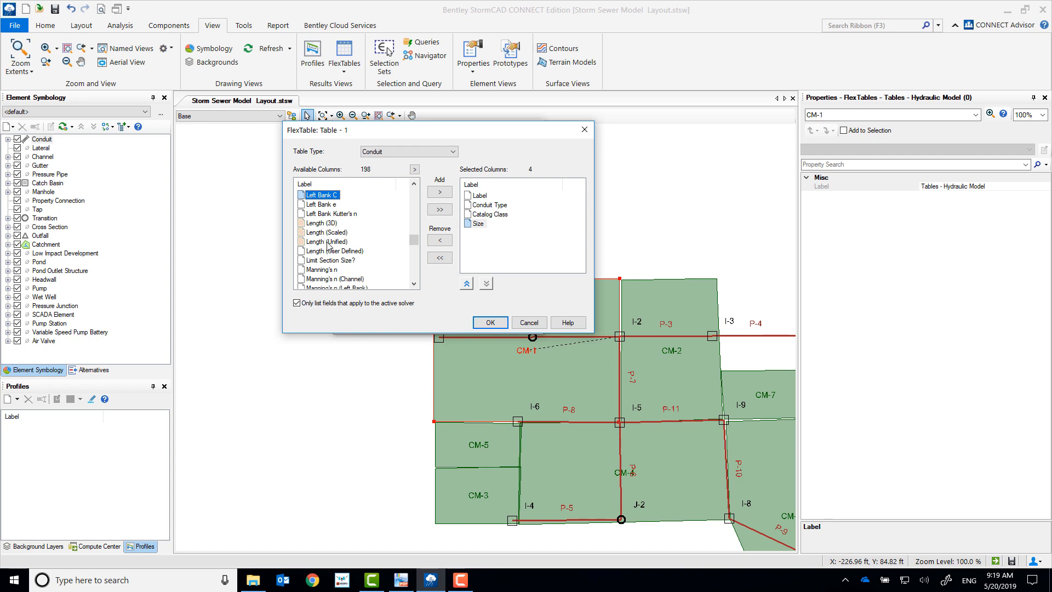
pyautogui.doubleClick(333, 251)
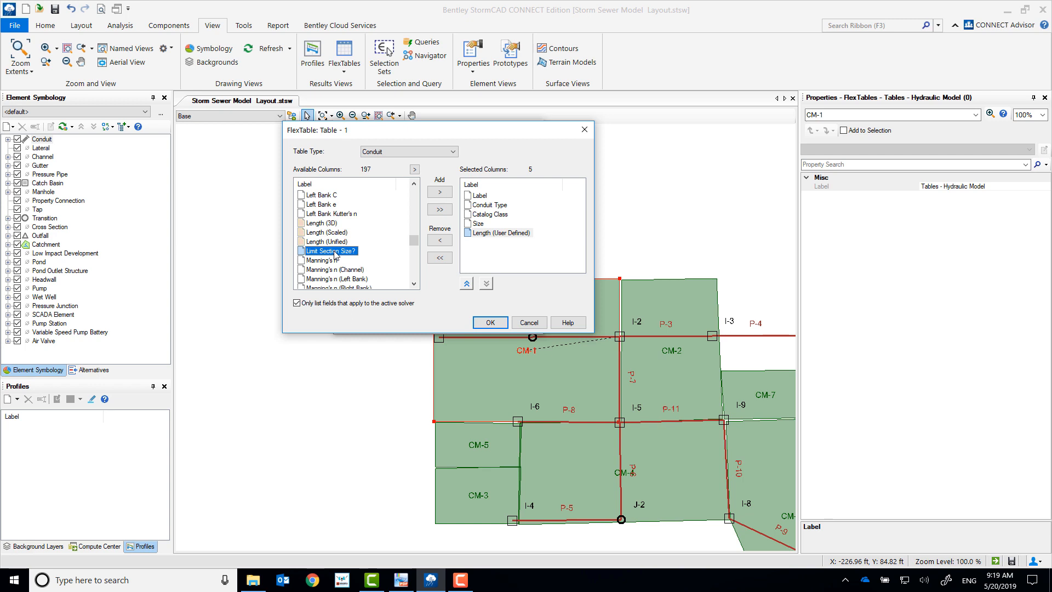
# Step: Add the Set Invert to Start? and Set Invert to Stop? columns to the conduit FlexTable
pyautogui.press('s')
pyautogui.scroll(-2, 335, 254)
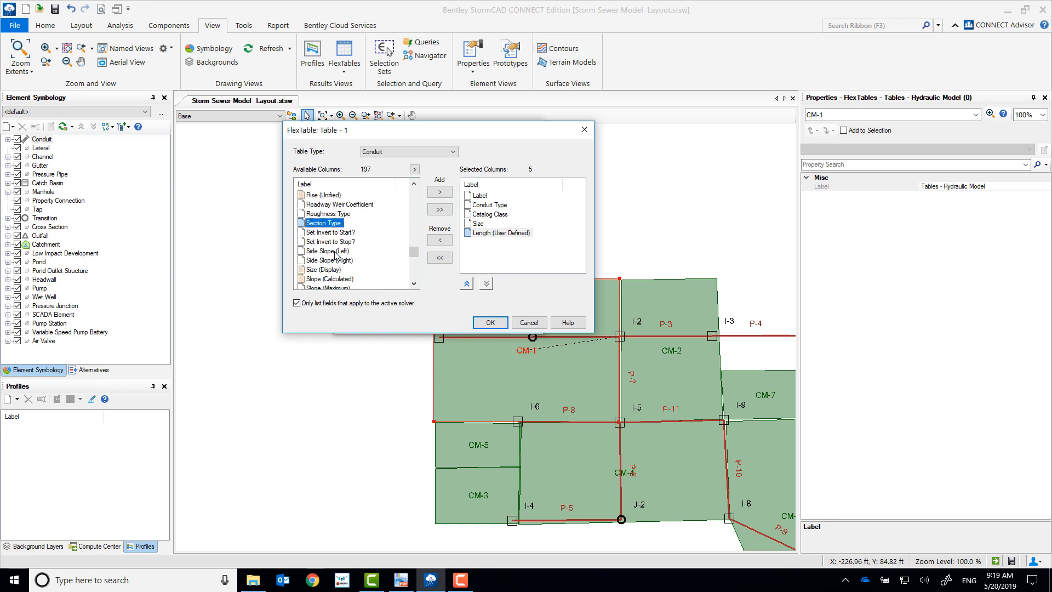
pyautogui.doubleClick(334, 234)
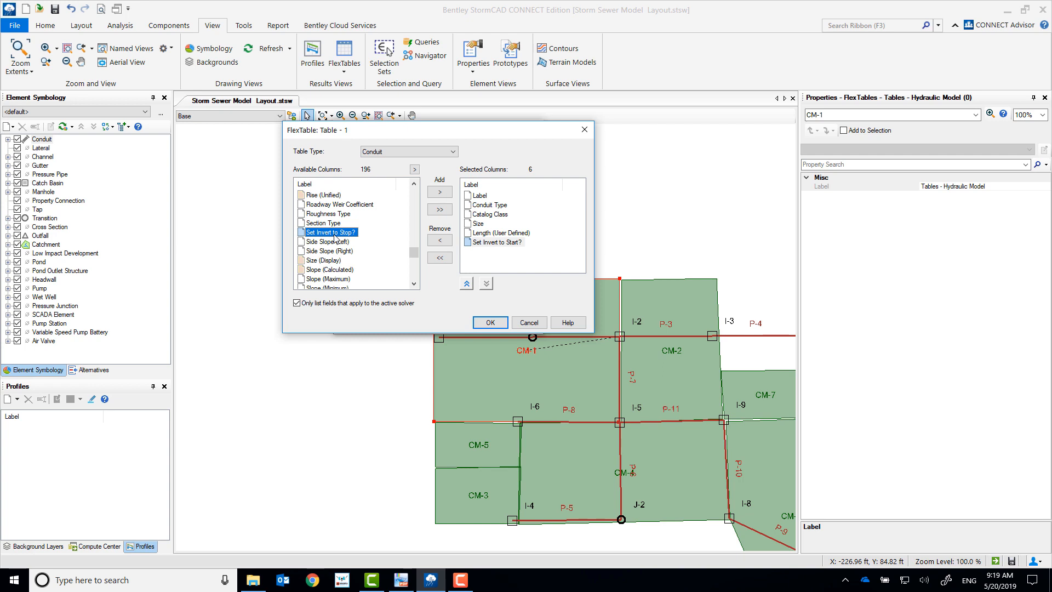
pyautogui.doubleClick(341, 236)
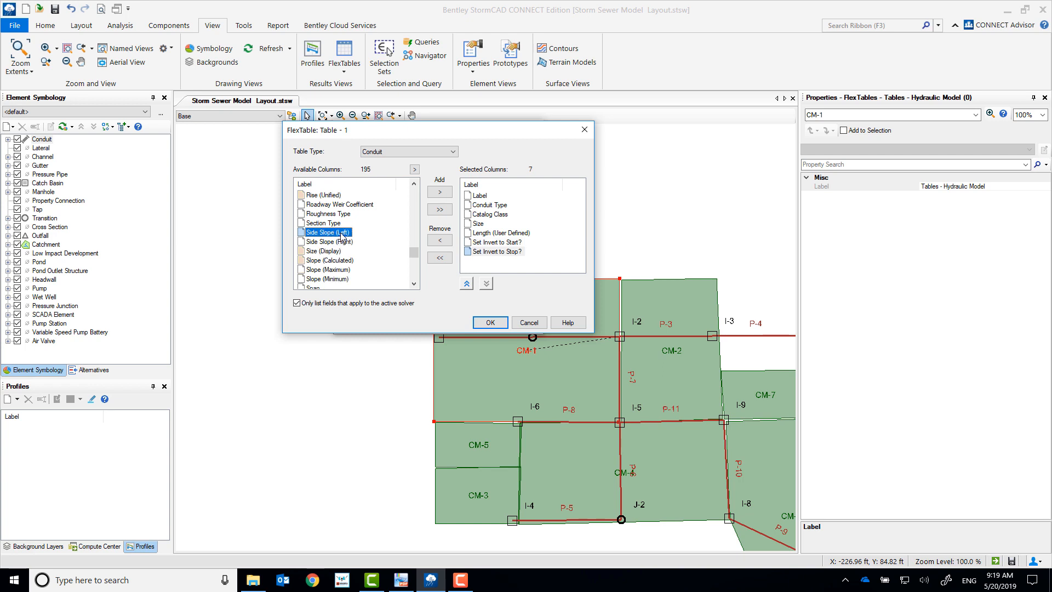
# Step: Add the Invert (Stop) and Invert (Start) columns, place Invert (Start) directly after Set Invert to Start?, and accept the conduit table setup
pyautogui.press('i')
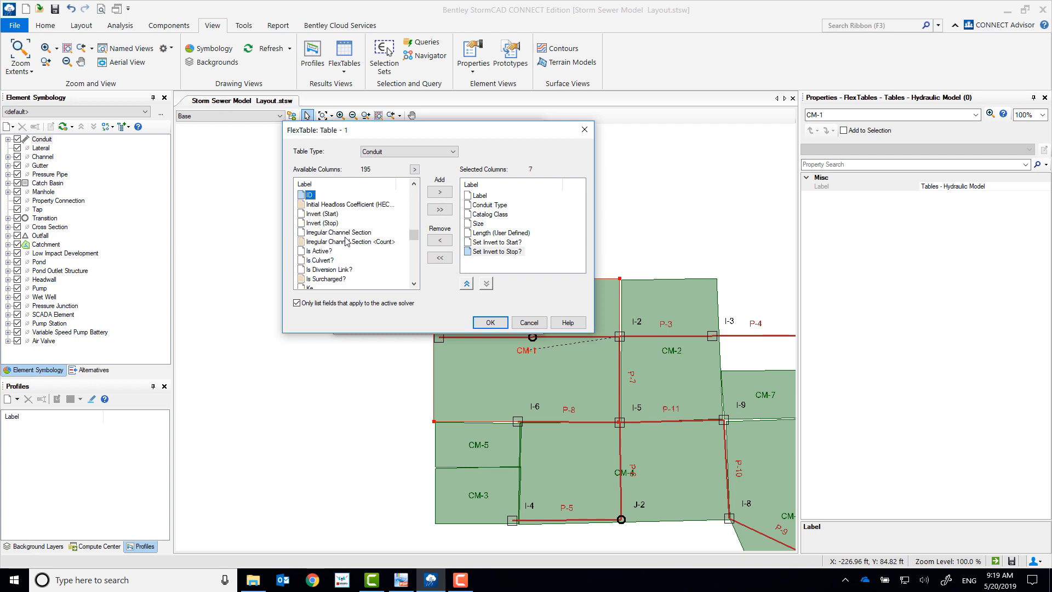
pyautogui.doubleClick(334, 224)
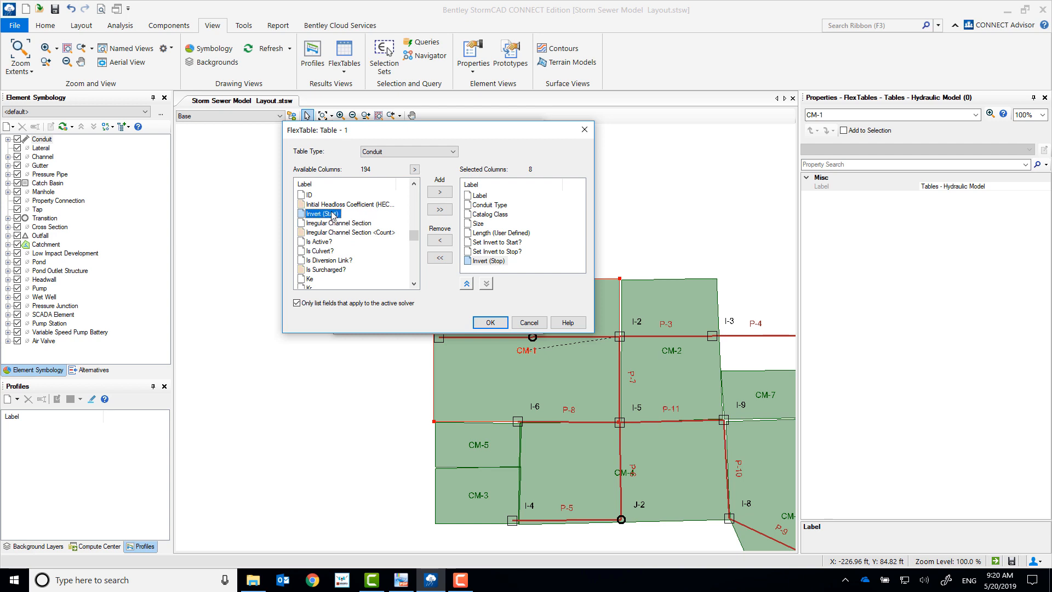
pyautogui.doubleClick(331, 214)
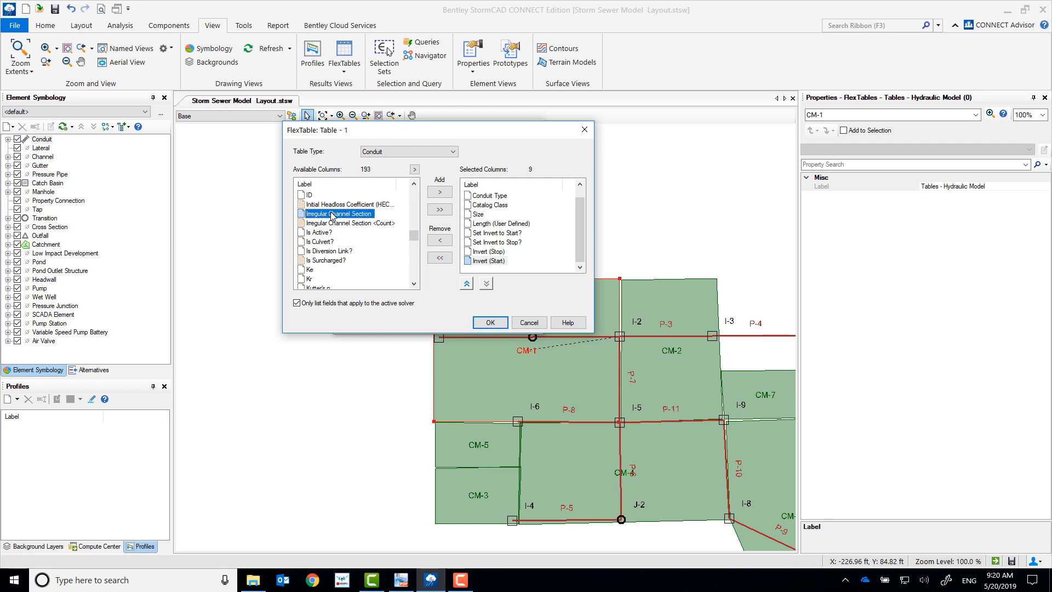
pyautogui.click(468, 283)
pyautogui.click(468, 284)
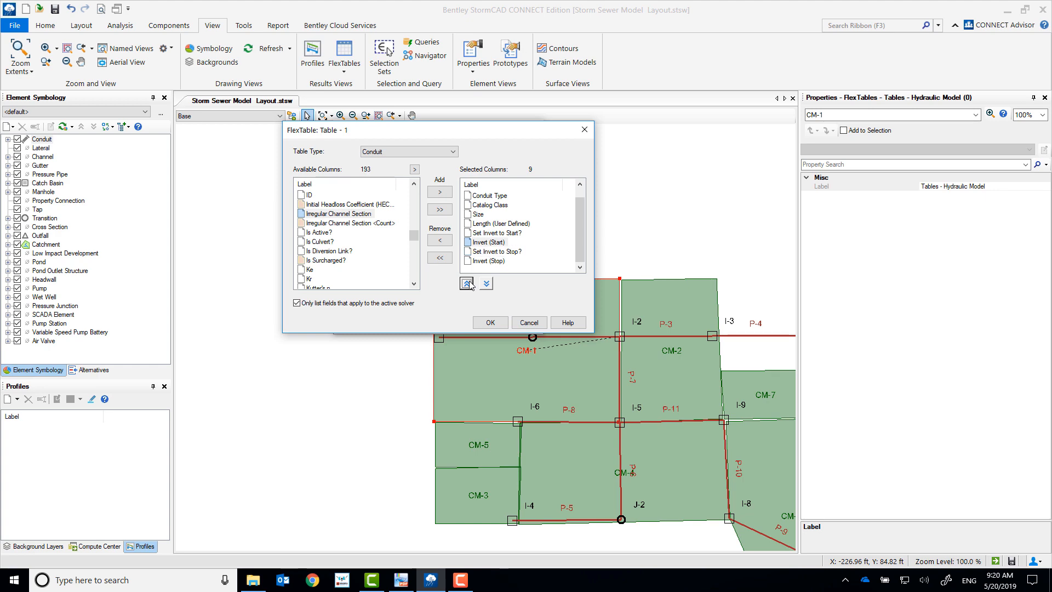
pyautogui.click(490, 322)
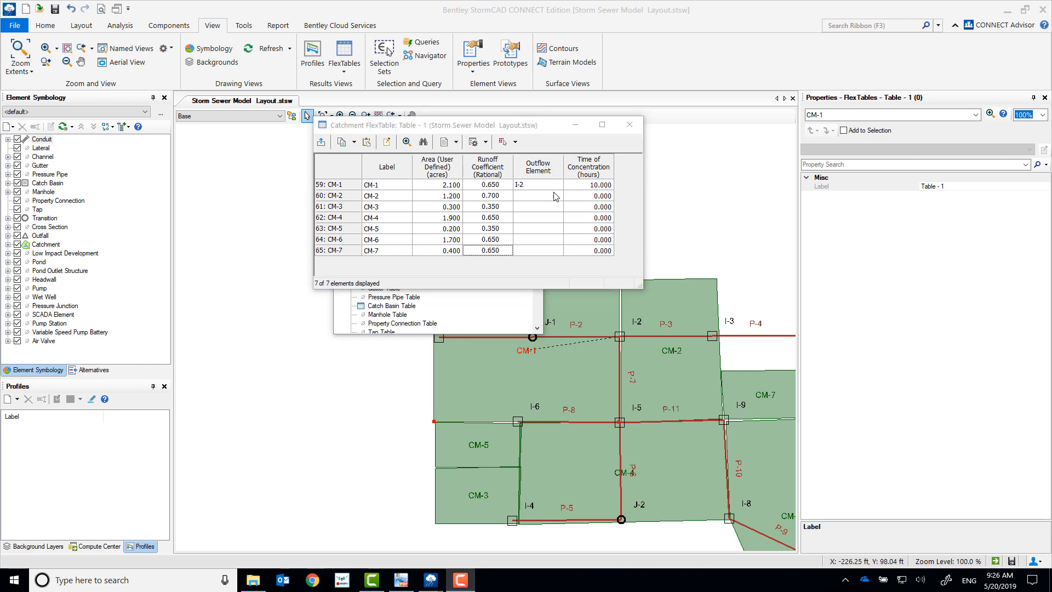
# Step: Assign catch basin I-3 from the drawing as the outflow element of catchment CM-2
pyautogui.click(554, 197)
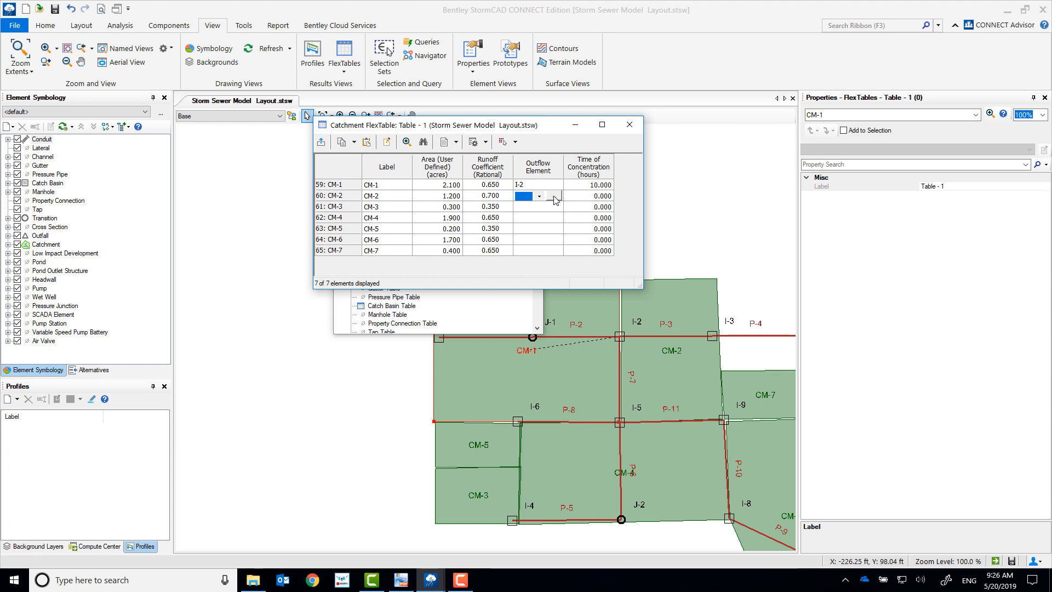
pyautogui.click(555, 197)
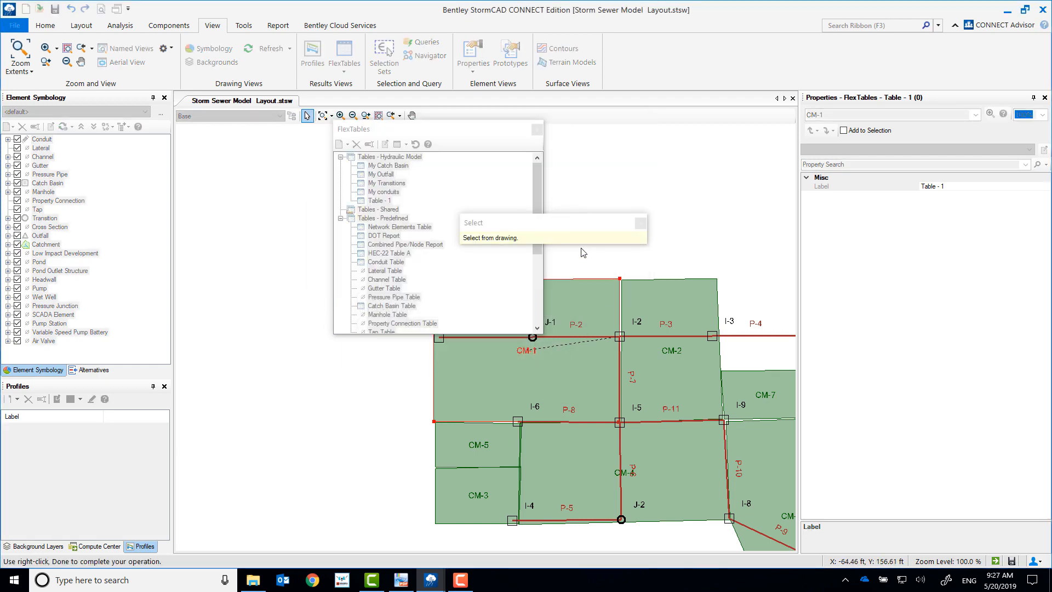
pyautogui.click(712, 335)
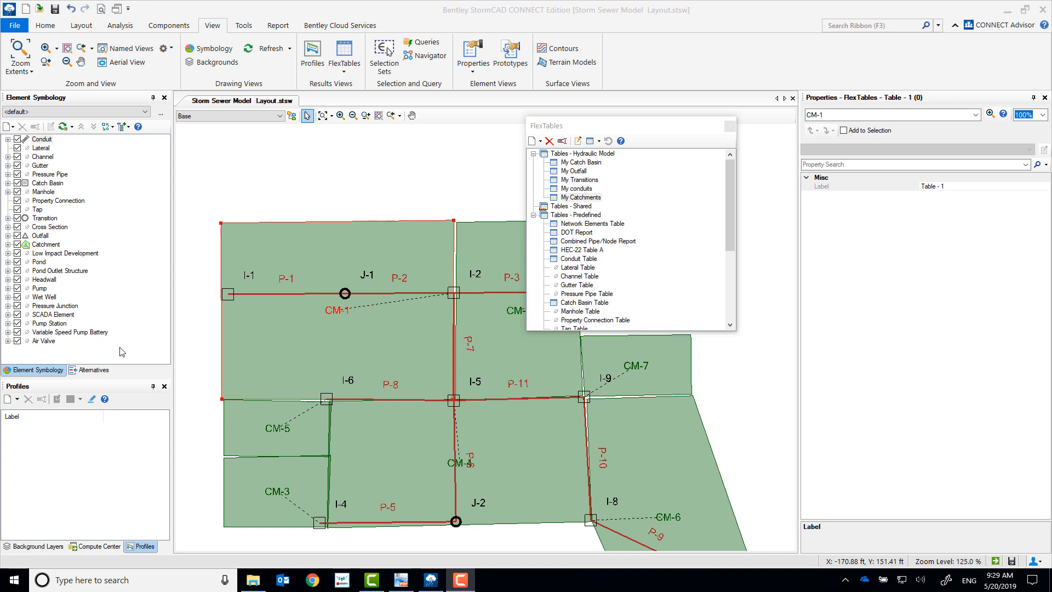
# Step: Duplicate the My Catch Basin table as a shared FlexTable and close the FlexTables manager
pyautogui.rightClick(578, 164)
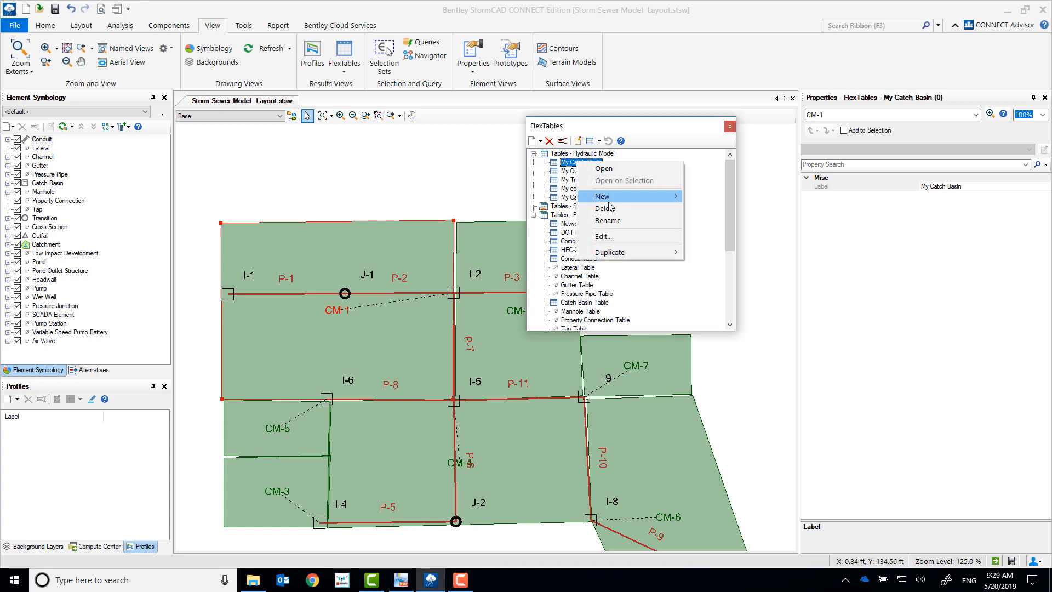
pyautogui.moveTo(625, 258)
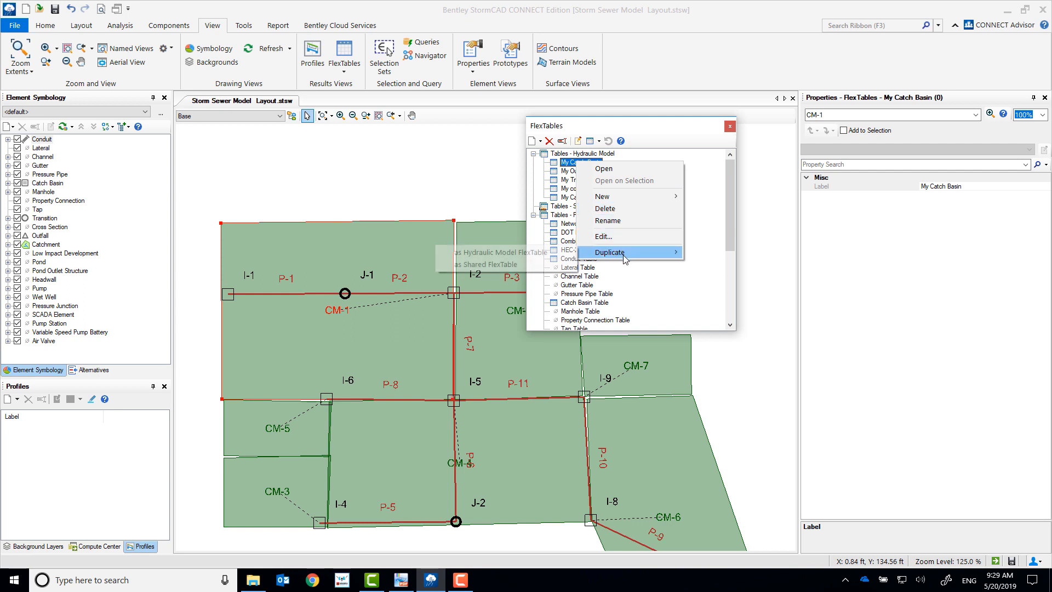
pyautogui.click(524, 265)
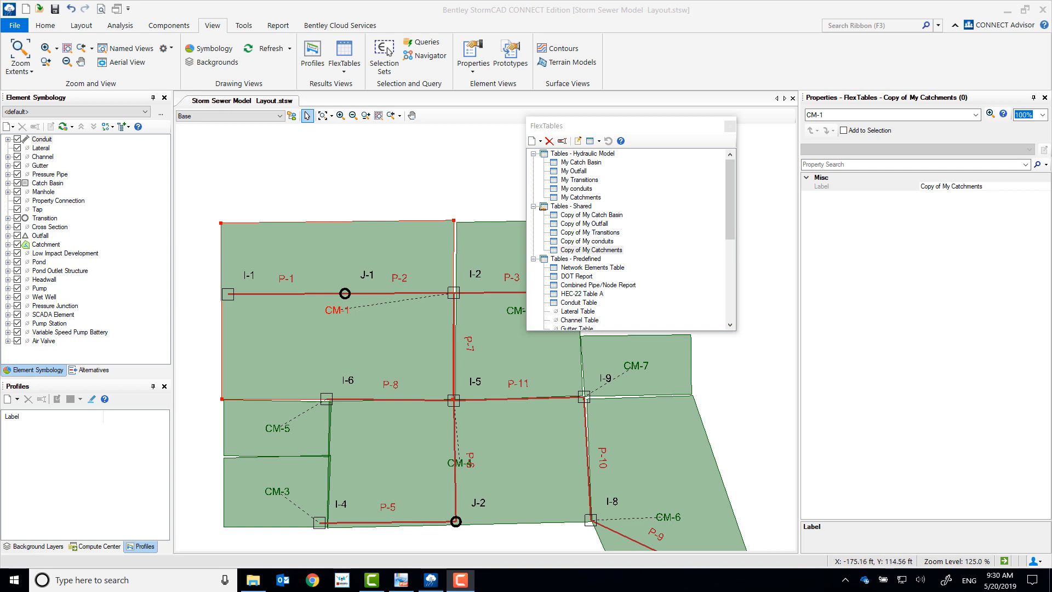
pyautogui.click(730, 126)
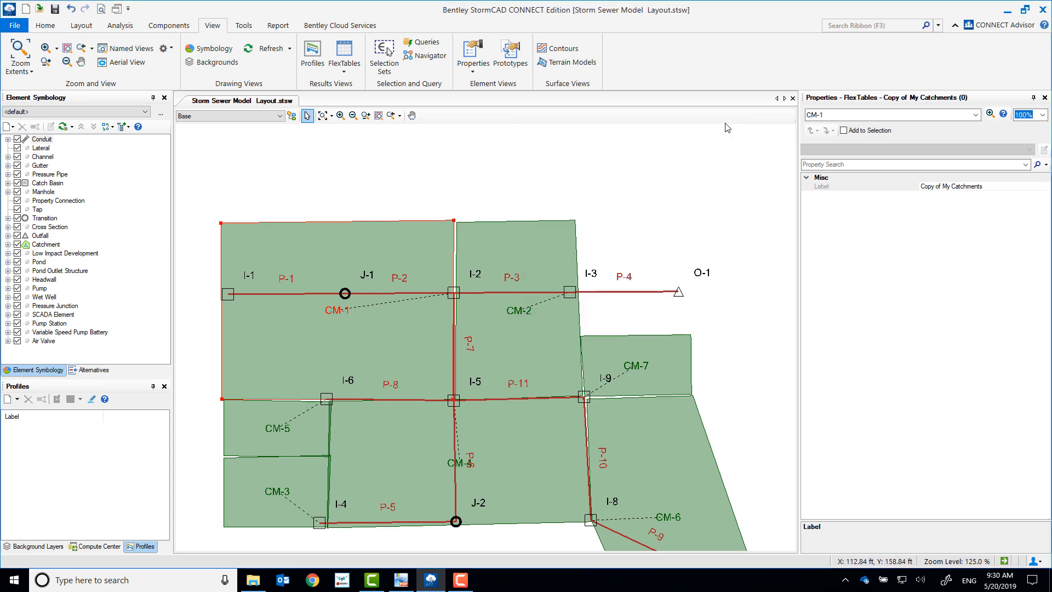
# Step: Open the storm data editor and create a new User Defined IDF Table
pyautogui.click(171, 26)
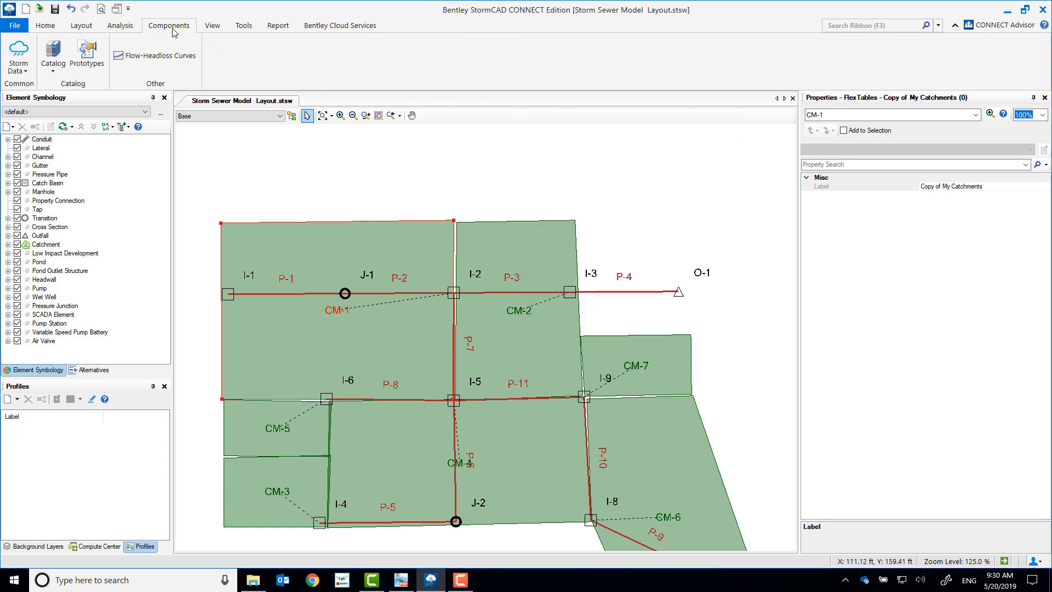
pyautogui.click(21, 71)
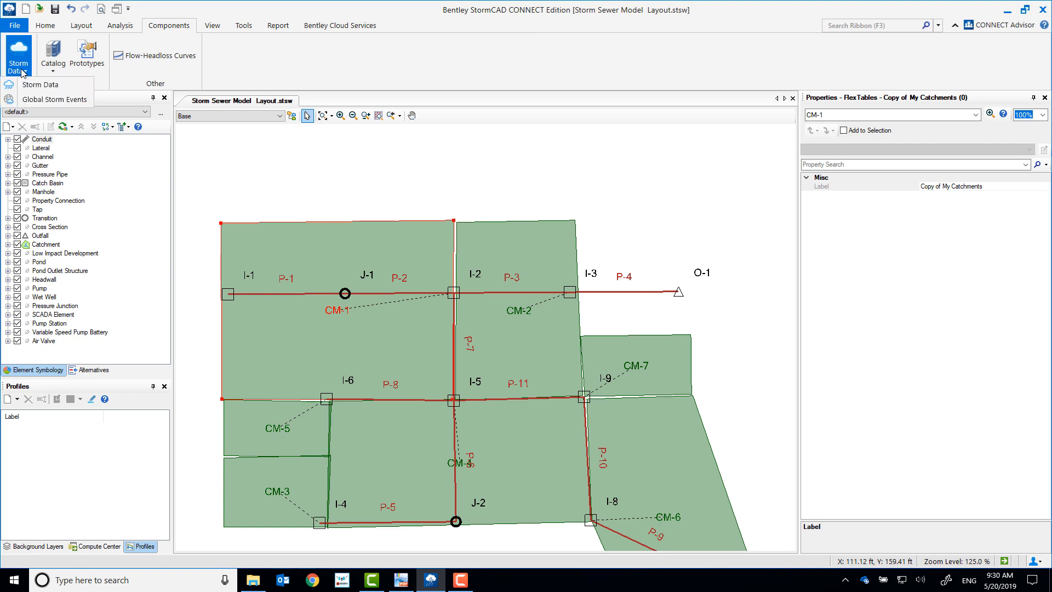
pyautogui.click(37, 85)
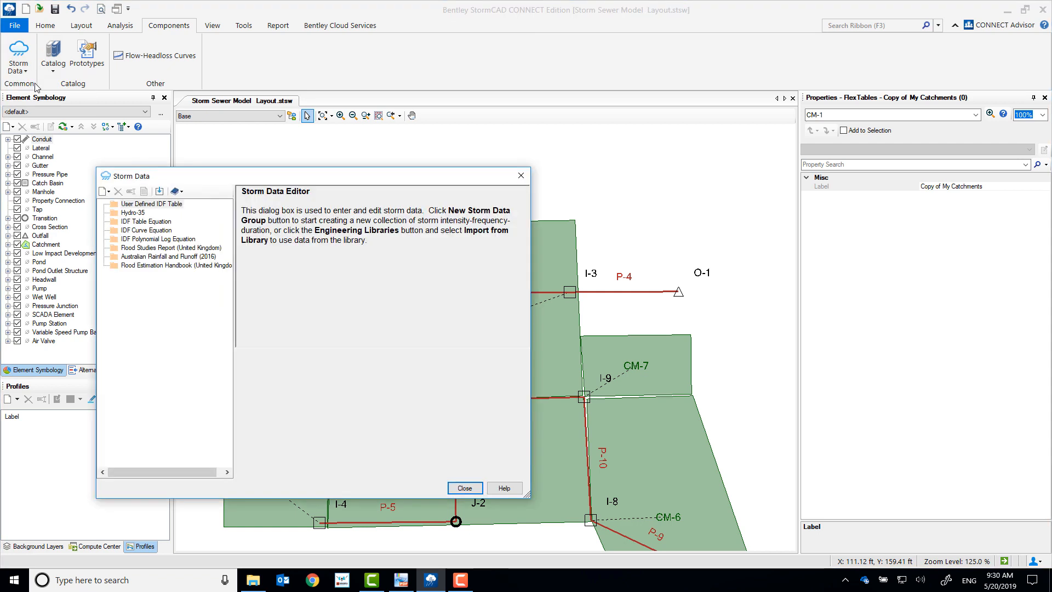
pyautogui.click(109, 192)
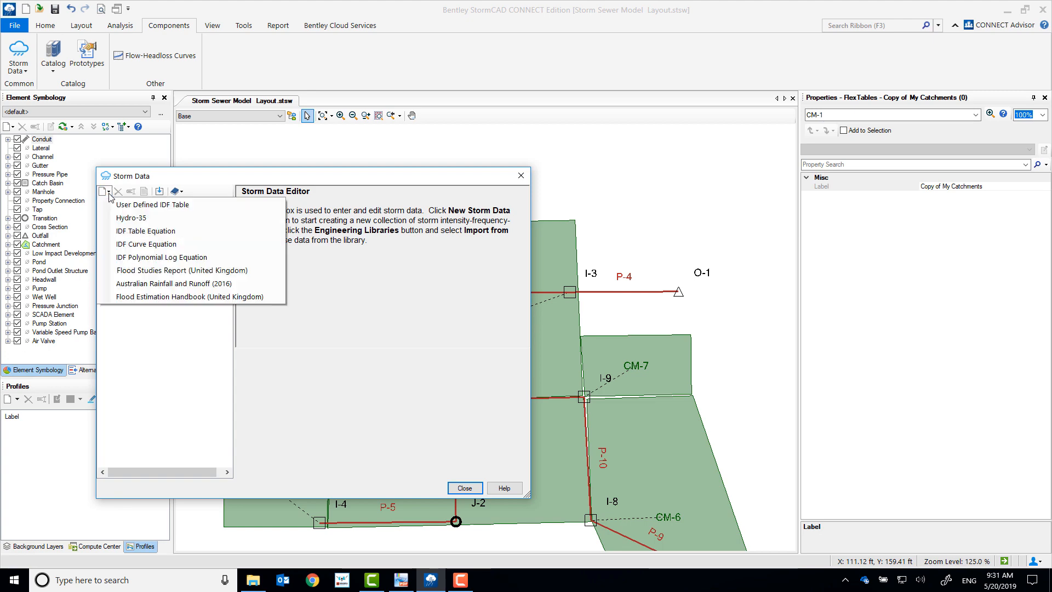
pyautogui.click(152, 204)
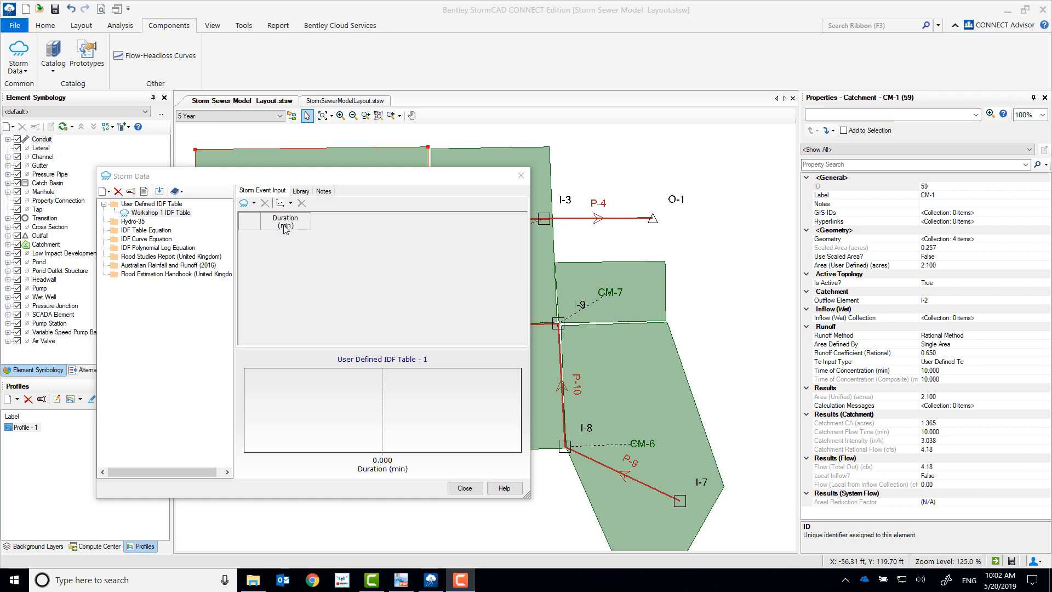
# Step: Import the IDF data from the sactoidf file into Workshop 1 IDF Table, replacing its existing curves
pyautogui.click(160, 196)
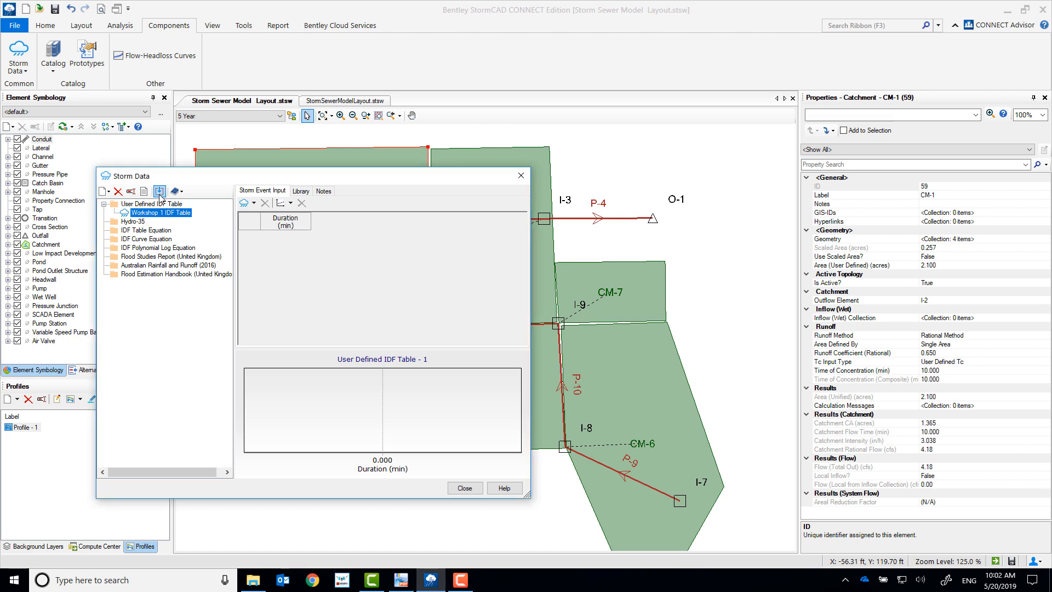
pyautogui.click(159, 192)
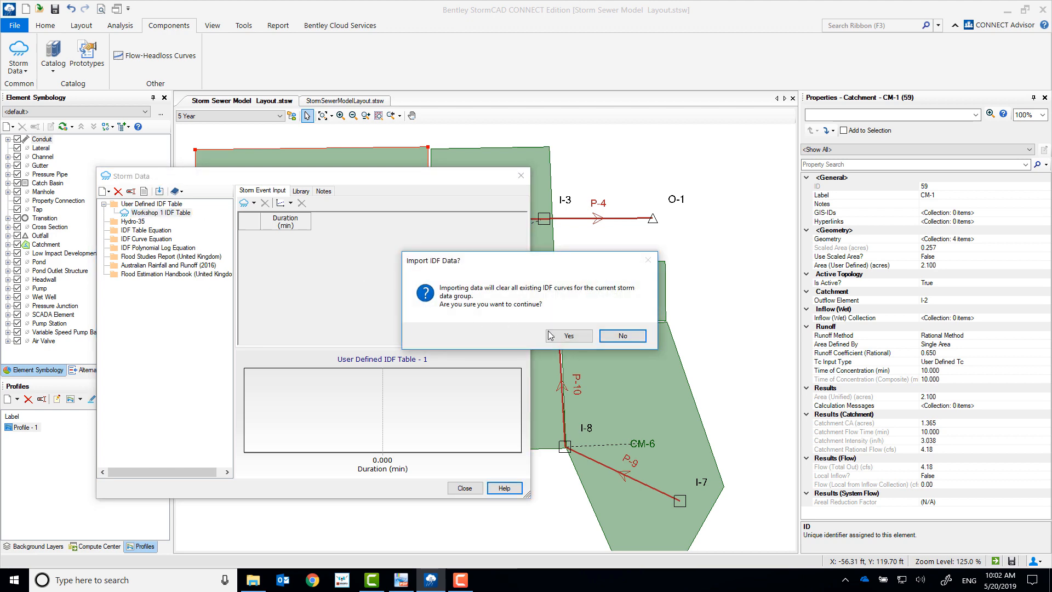
pyautogui.click(554, 333)
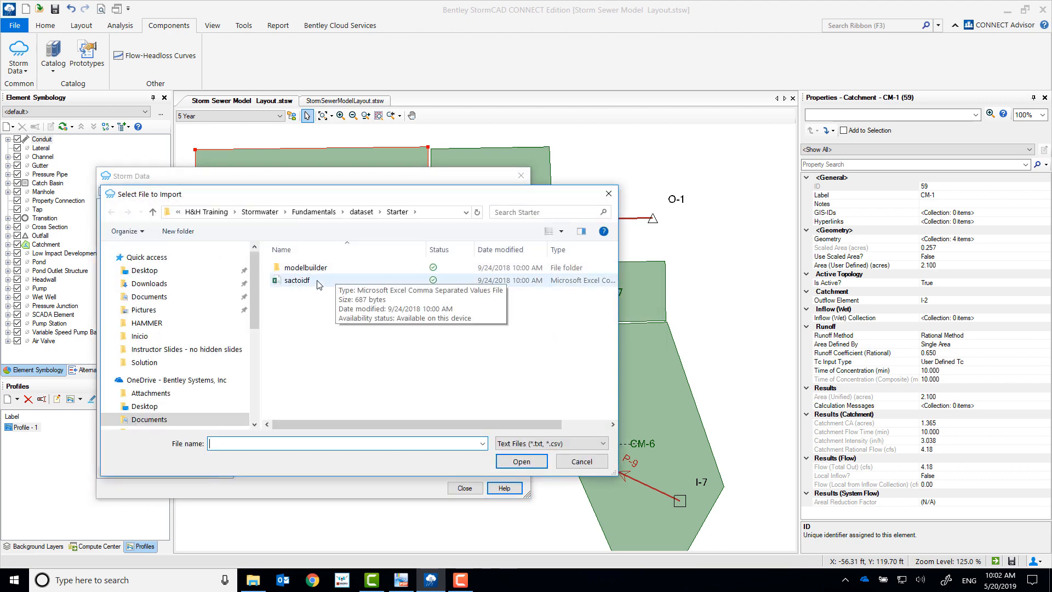
pyautogui.click(296, 281)
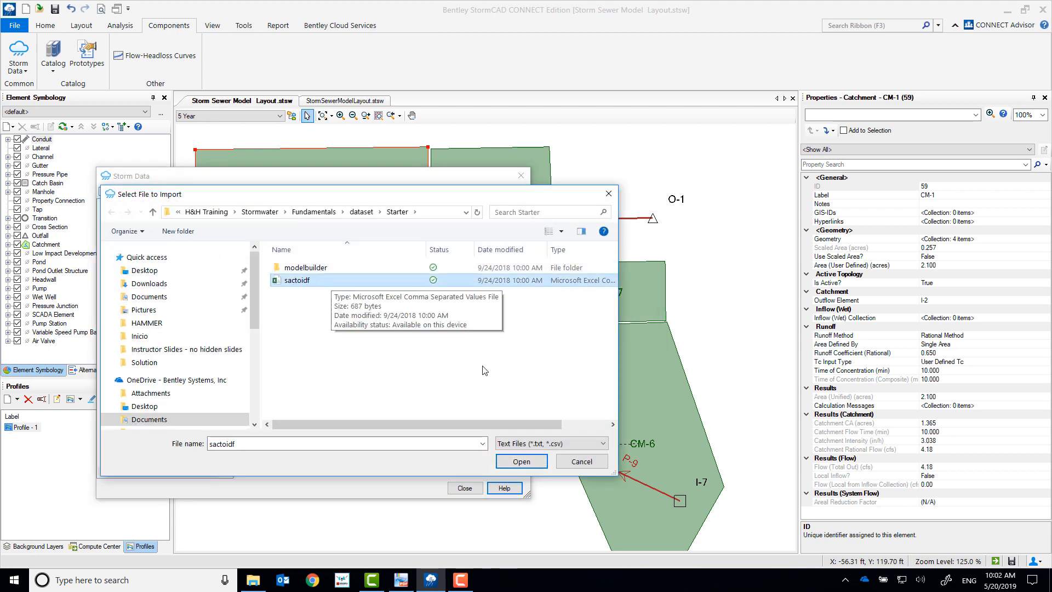
pyautogui.click(518, 463)
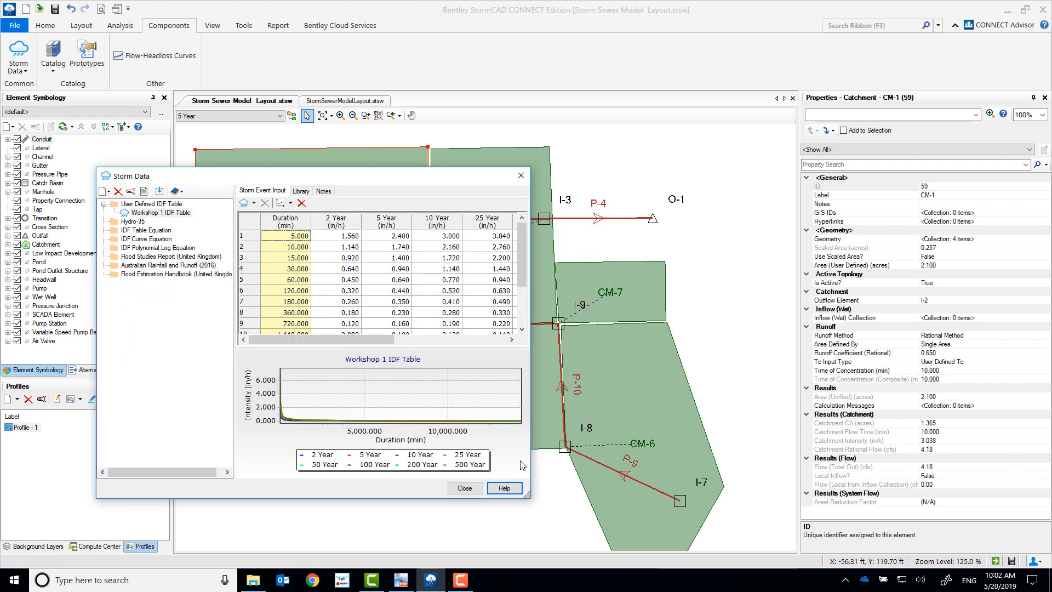
# Step: Review the longer return-period columns of Workshop 1 IDF Table and close the storm data editor
pyautogui.moveTo(366, 338); pyautogui.dragTo(512, 350)
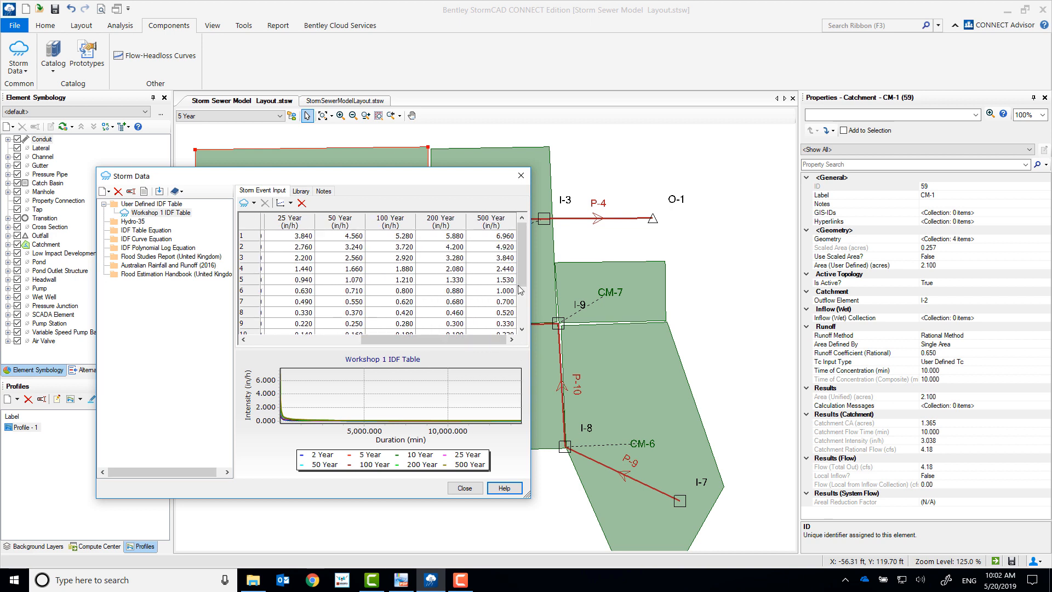
pyautogui.click(464, 487)
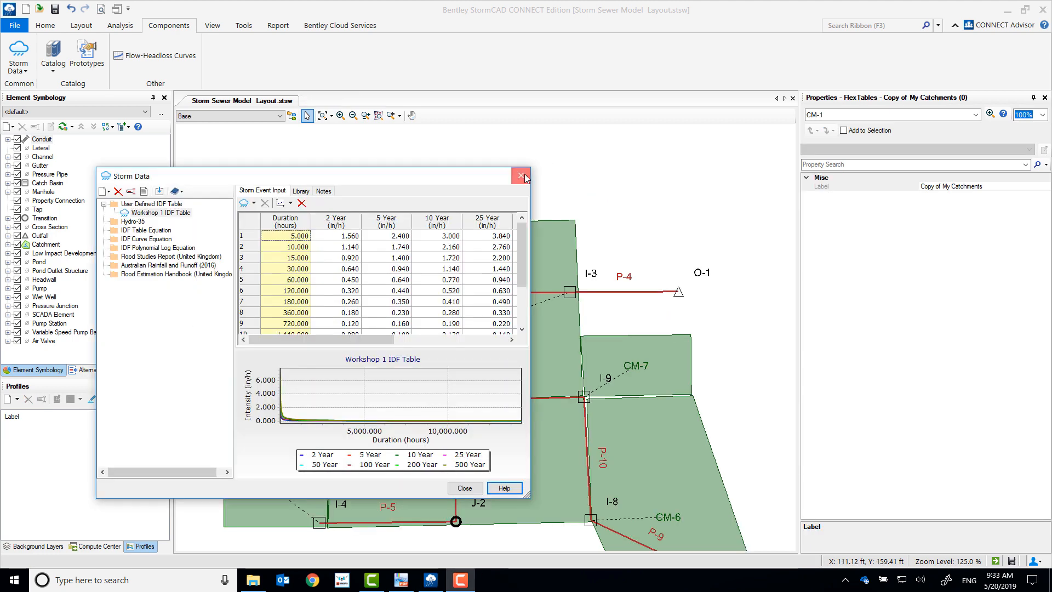
pyautogui.click(523, 177)
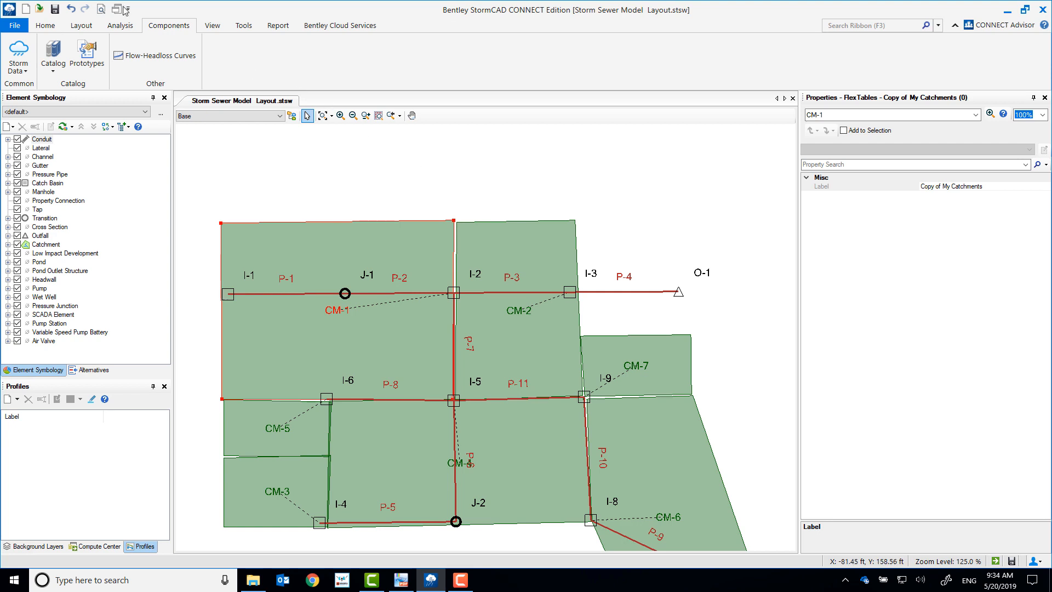
# Step: Open the alternatives manager and rename the Base Rainfall Runoff alternative as 5 Year
pyautogui.click(120, 27)
pyautogui.click(70, 43)
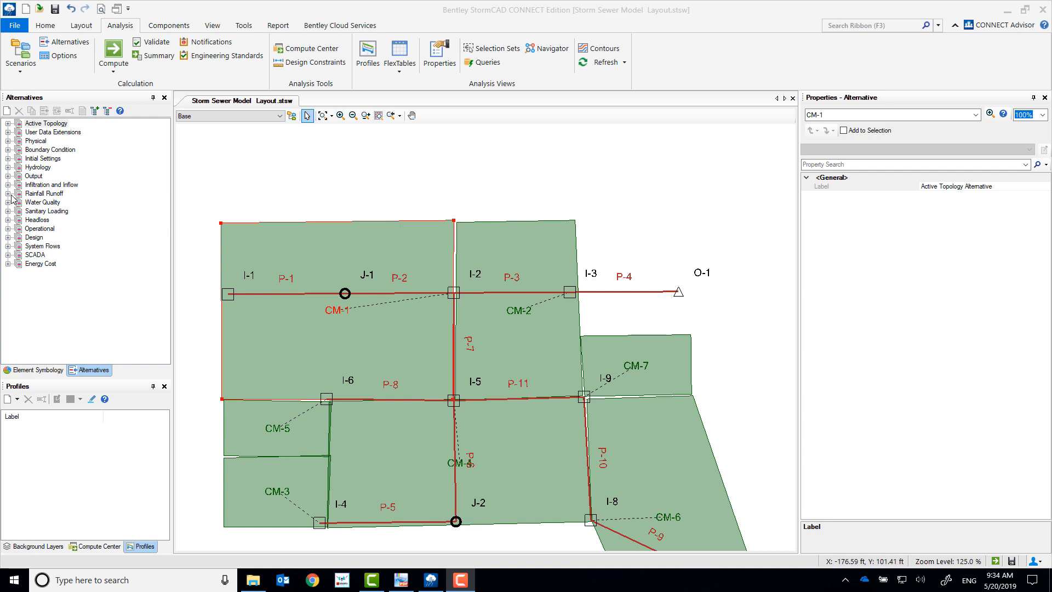
pyautogui.click(8, 194)
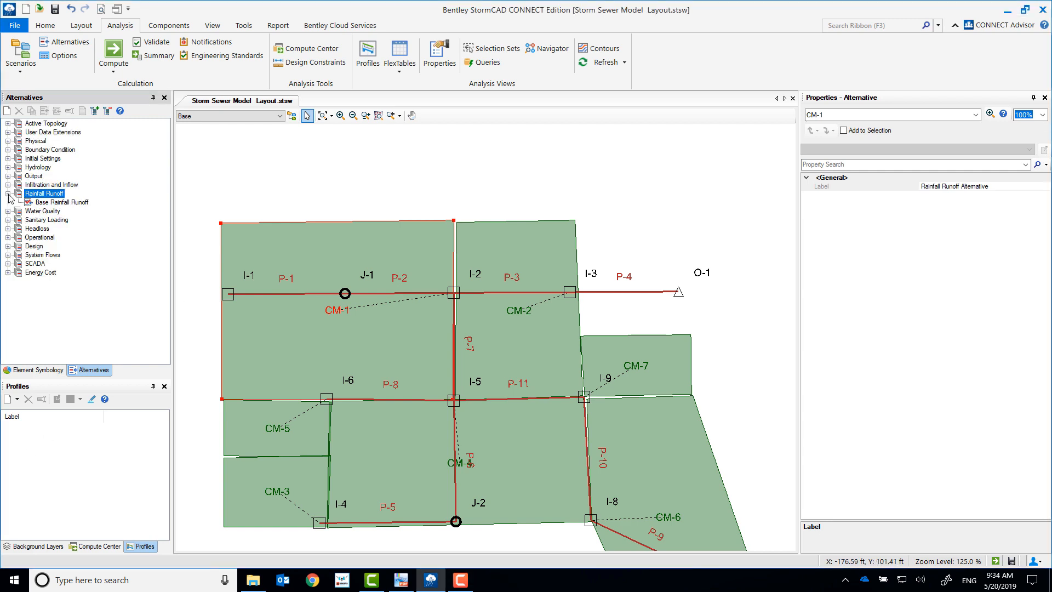
pyautogui.click(77, 204)
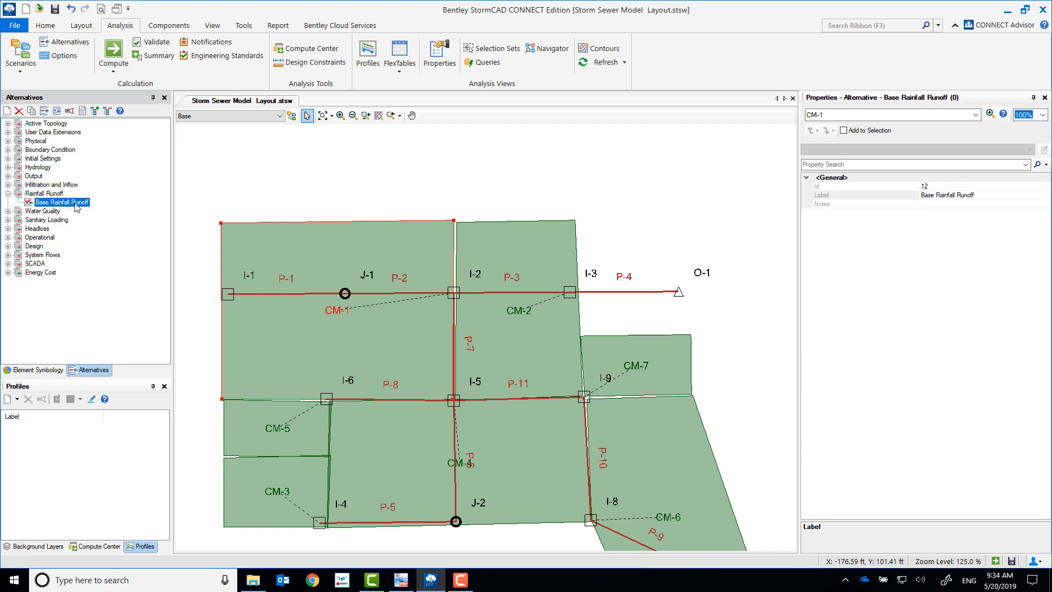
pyautogui.click(77, 204)
pyautogui.write('5 Year')
pyautogui.press('Return')
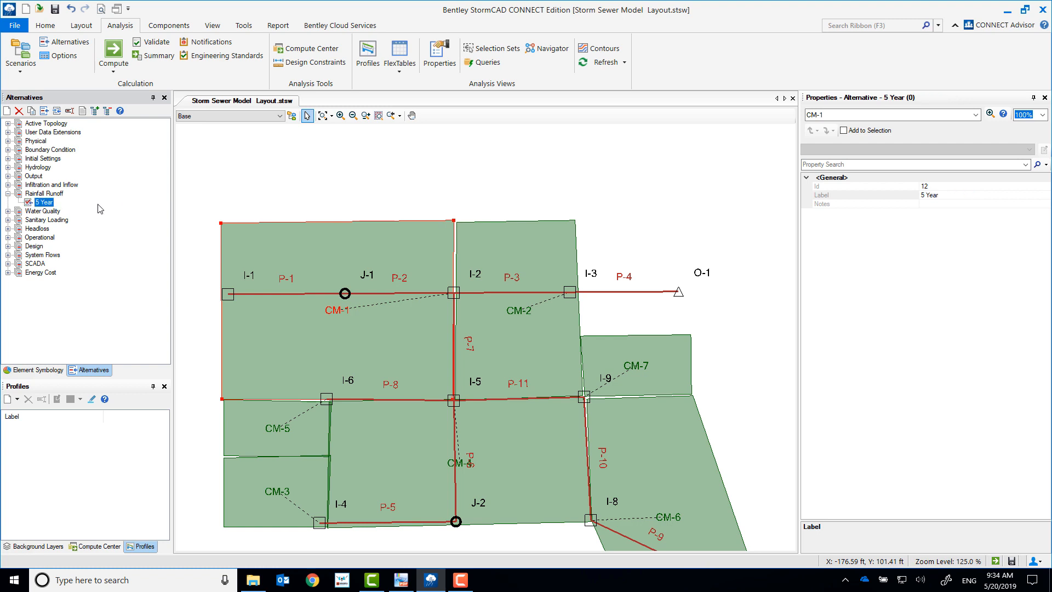
# Step: Create a child alternative named 10 Year under the 5 Year rainfall runoff alternative
pyautogui.rightClick(50, 203)
pyautogui.moveTo(139, 211)
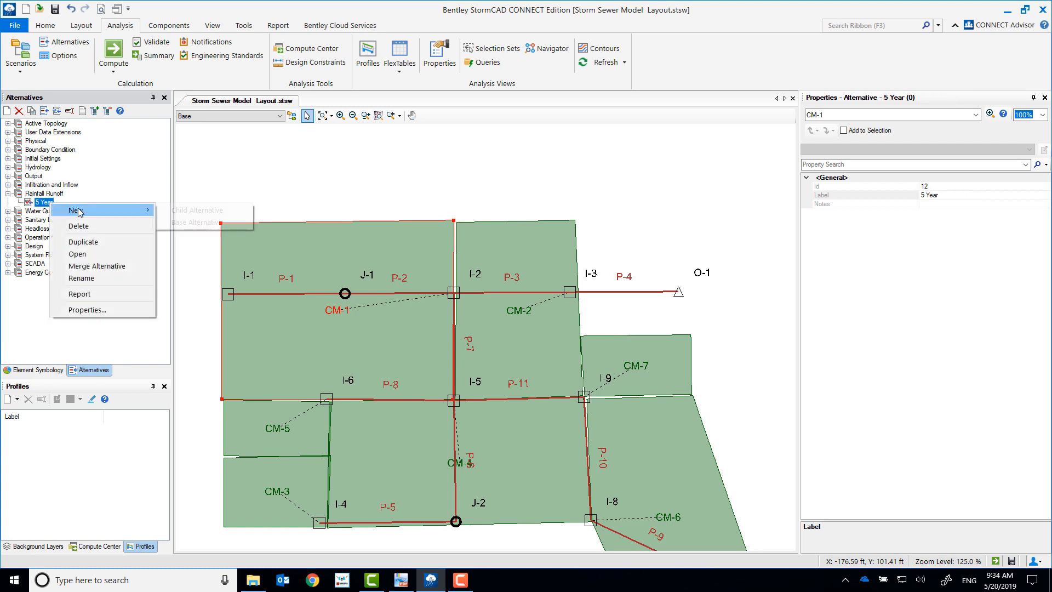
pyautogui.click(177, 210)
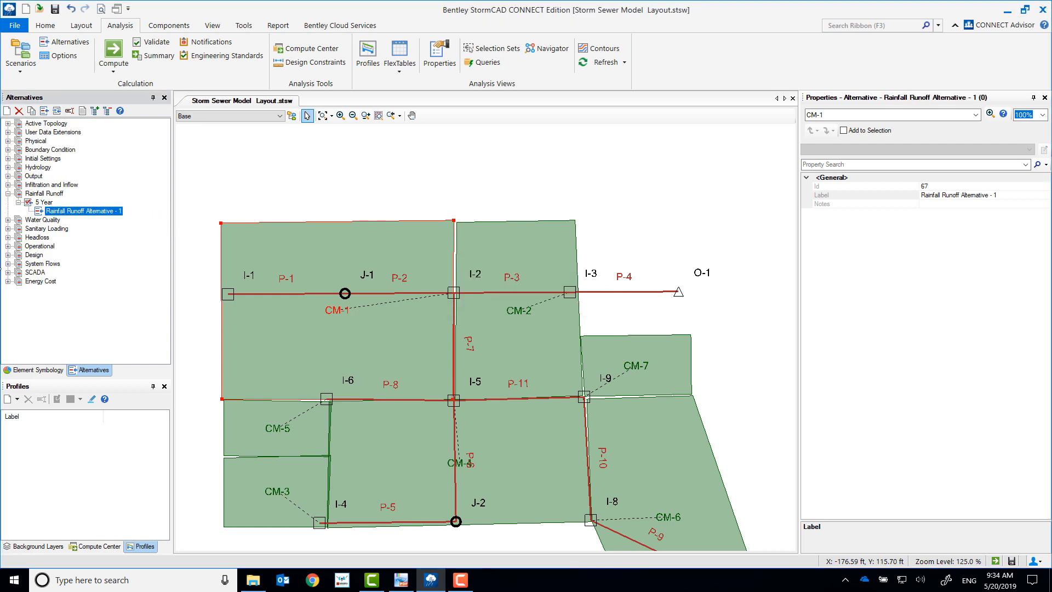
pyautogui.click(111, 211)
pyautogui.doubleClick(111, 211)
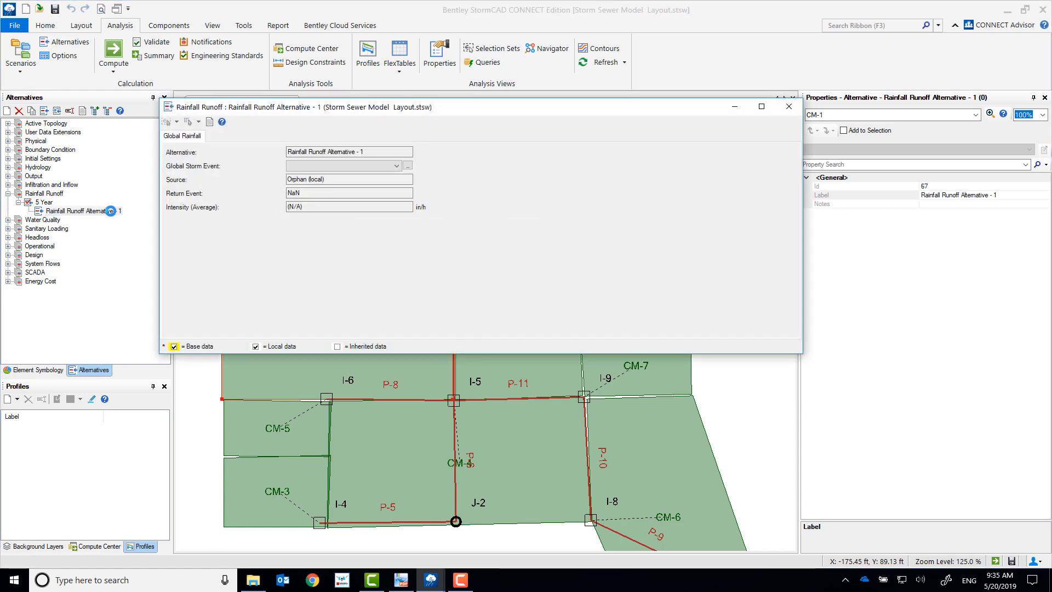
pyautogui.click(789, 108)
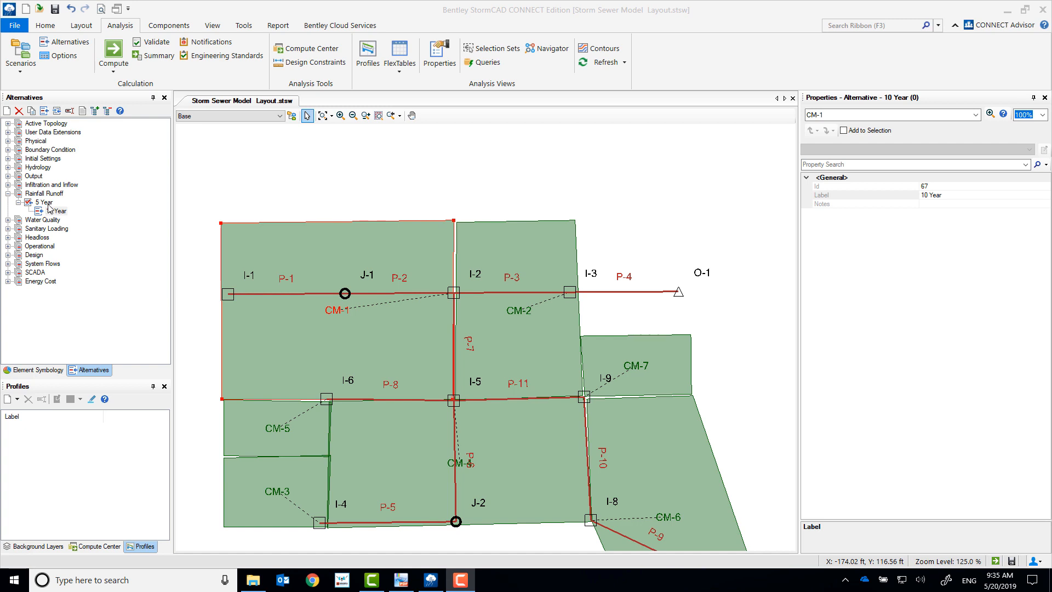
# Step: Set the global storm event of the 5 Year rainfall runoff alternative to Workshop 1 IDF Table - 5 Year
pyautogui.doubleClick(48, 204)
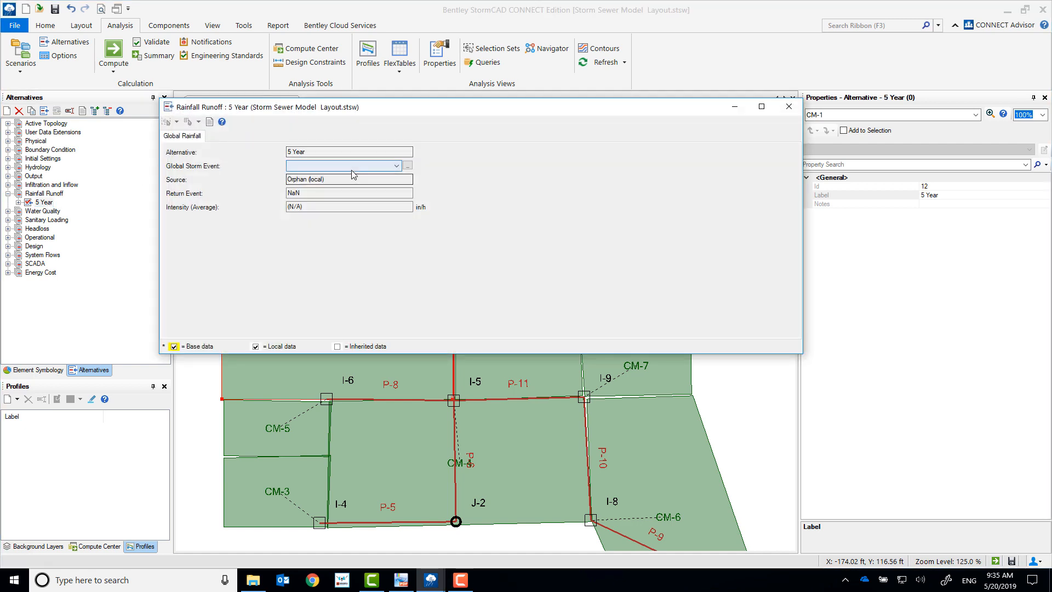
pyautogui.click(354, 166)
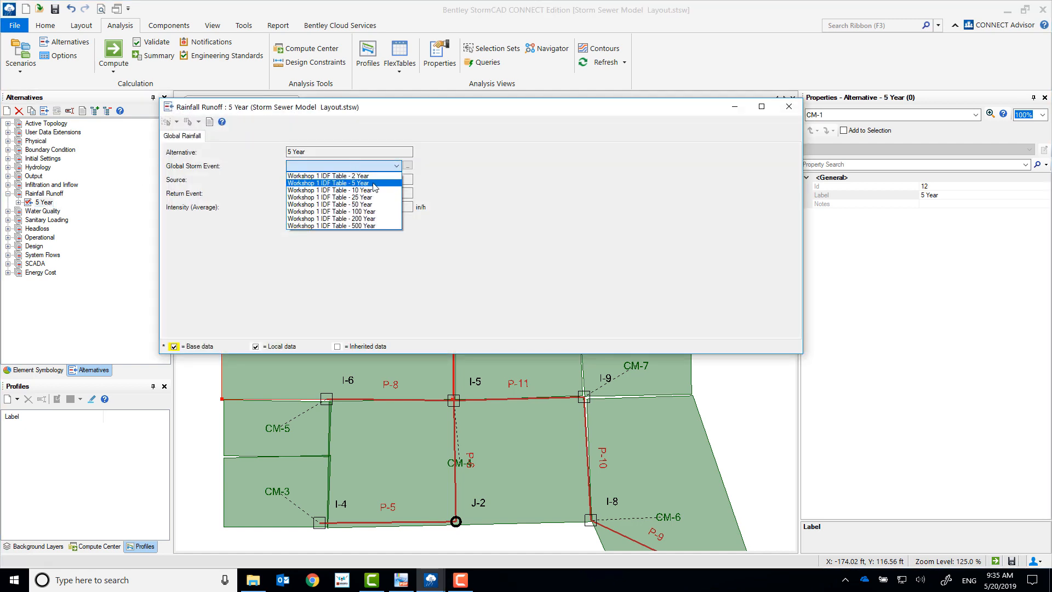
pyautogui.click(376, 184)
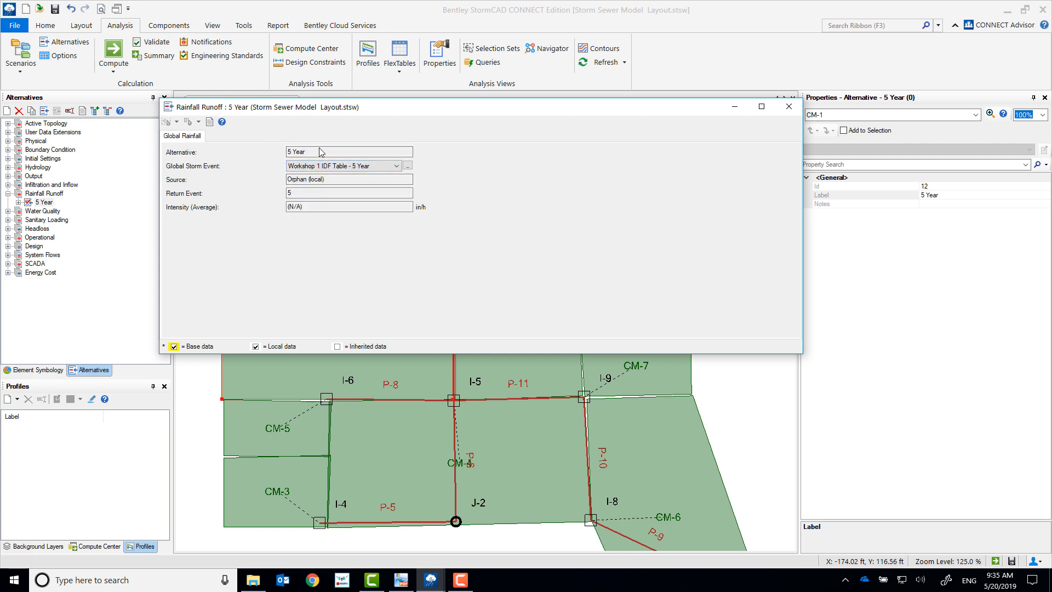
pyautogui.click(788, 106)
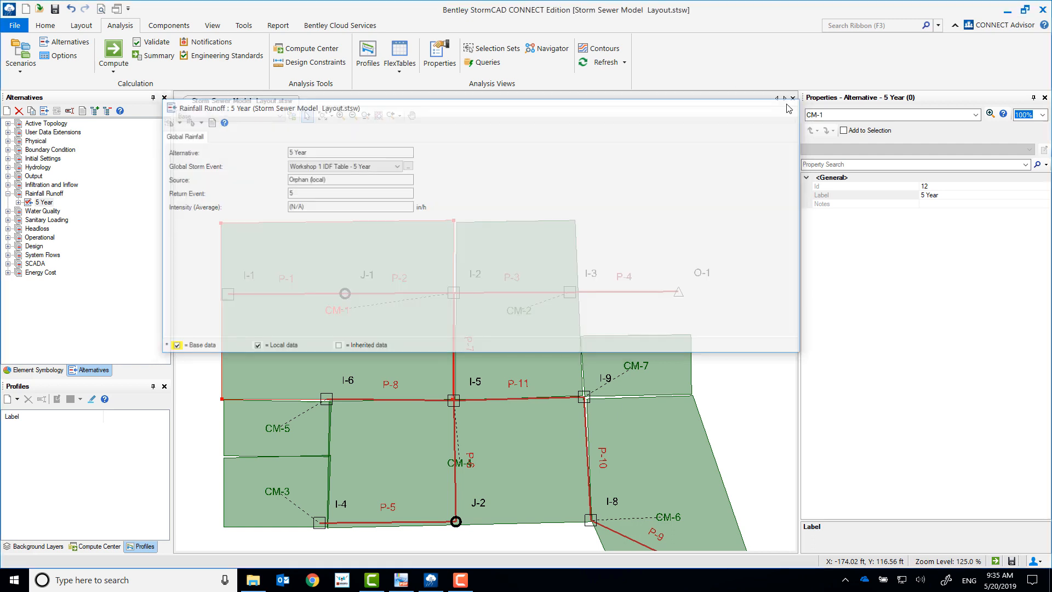
# Step: Set the global storm event of the 10 Year rainfall runoff alternative to Workshop 1 IDF Table - 10 Year
pyautogui.click(18, 203)
pyautogui.doubleClick(55, 211)
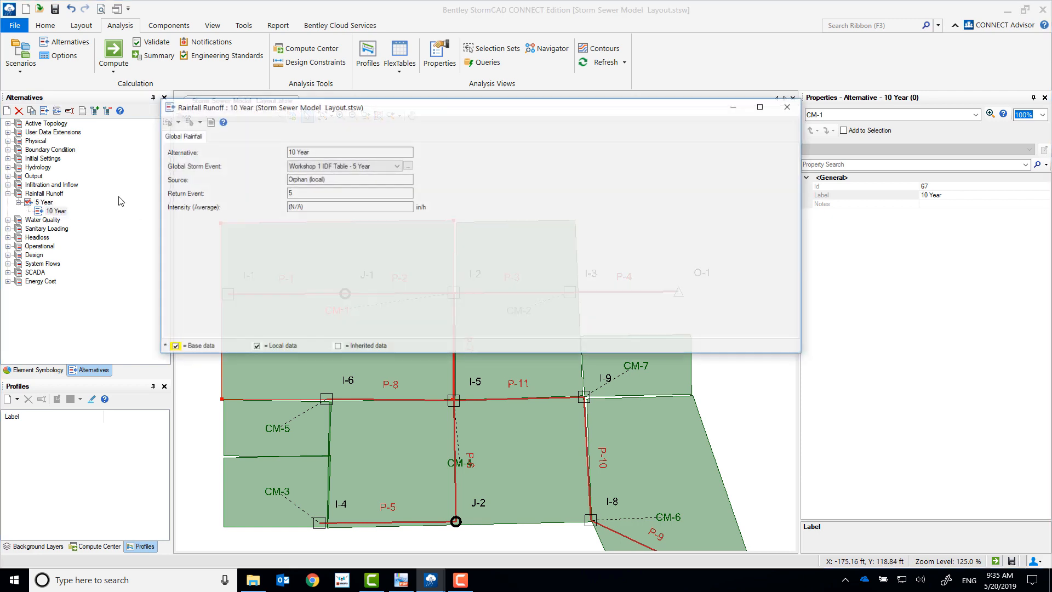
pyautogui.click(396, 166)
pyautogui.click(330, 191)
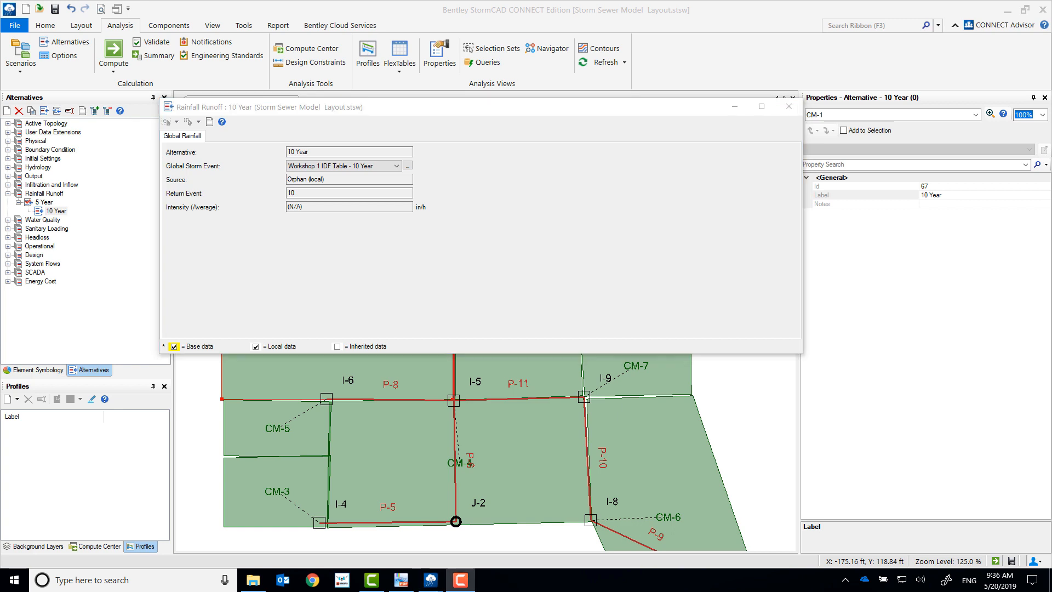
pyautogui.click(789, 106)
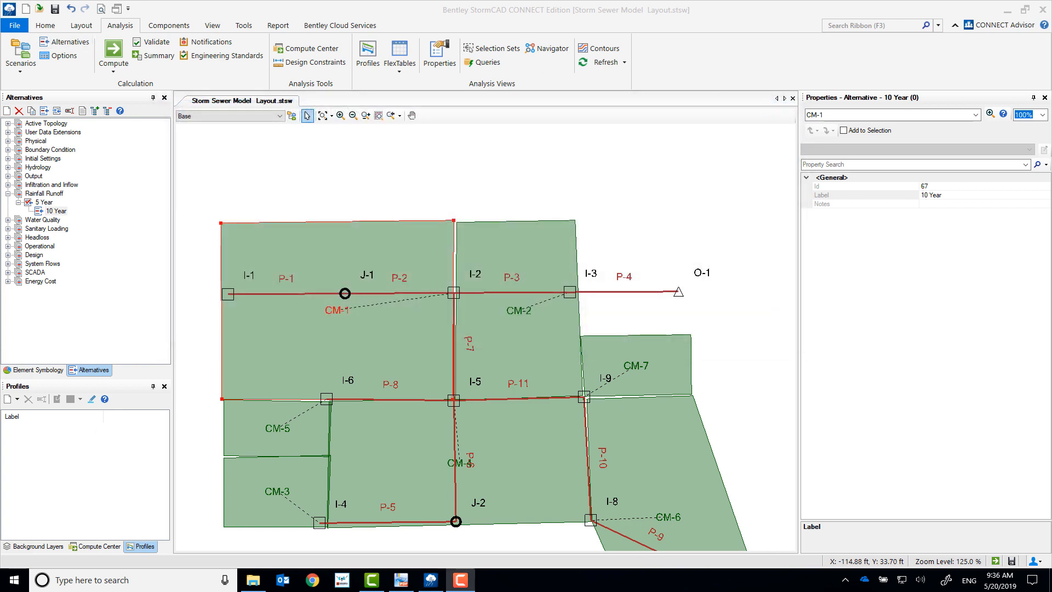
# Step: Open the scenarios manager and rename the Base scenario as 5 Year
pyautogui.click(20, 53)
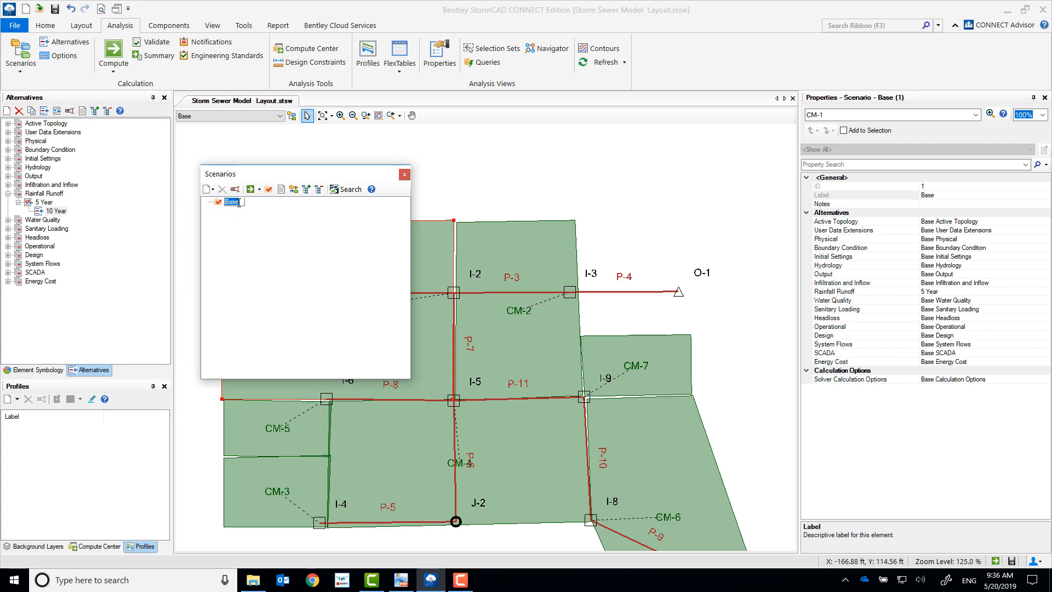
pyautogui.write('5 Year')
pyautogui.press('Return')
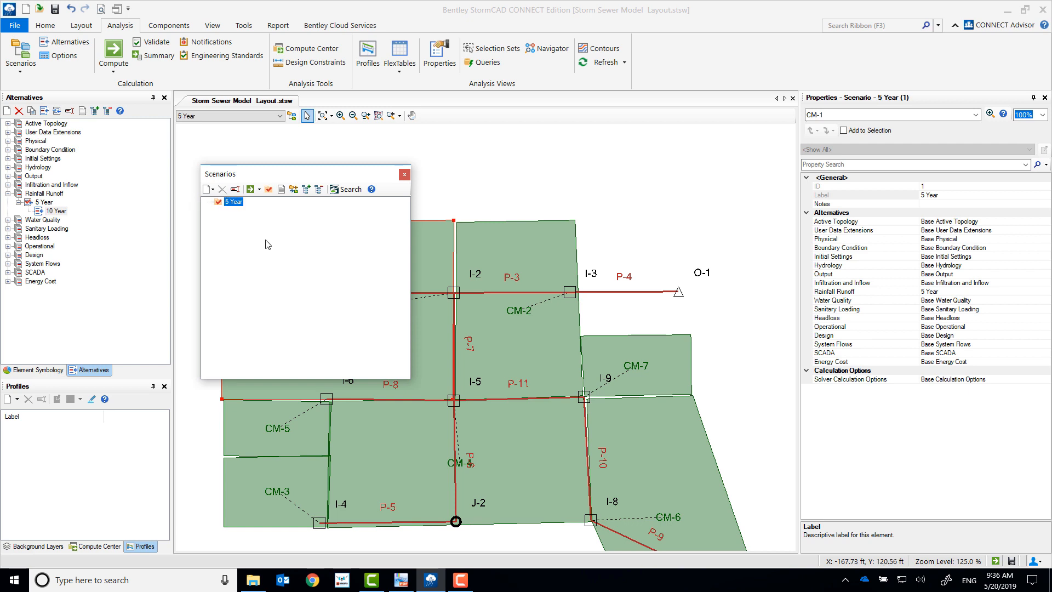
# Step: Create a child scenario named 10 Year under the 5 Year scenario
pyautogui.rightClick(235, 206)
pyautogui.moveTo(269, 253)
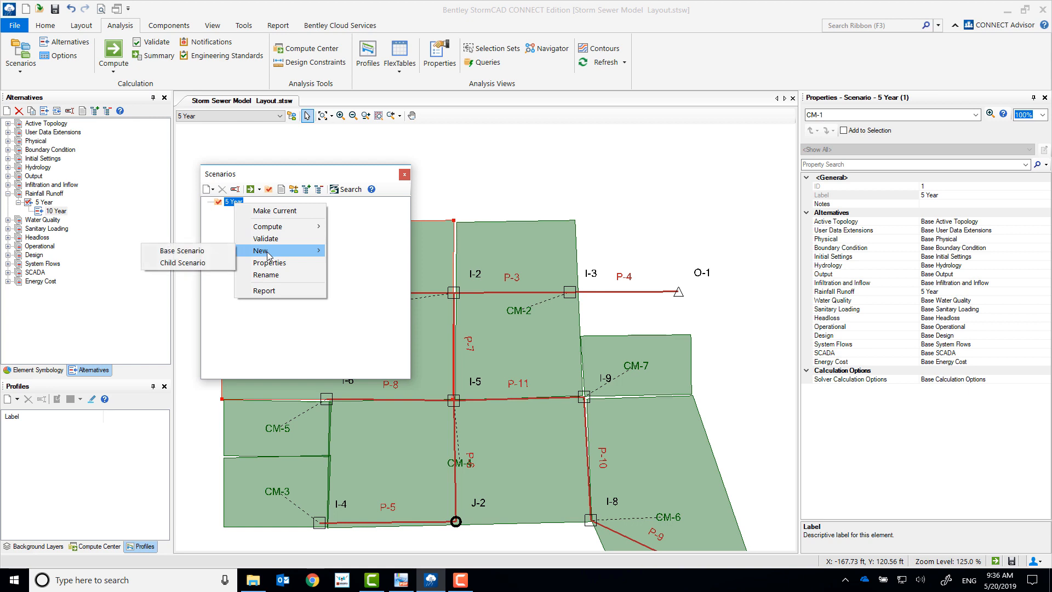
pyautogui.click(198, 268)
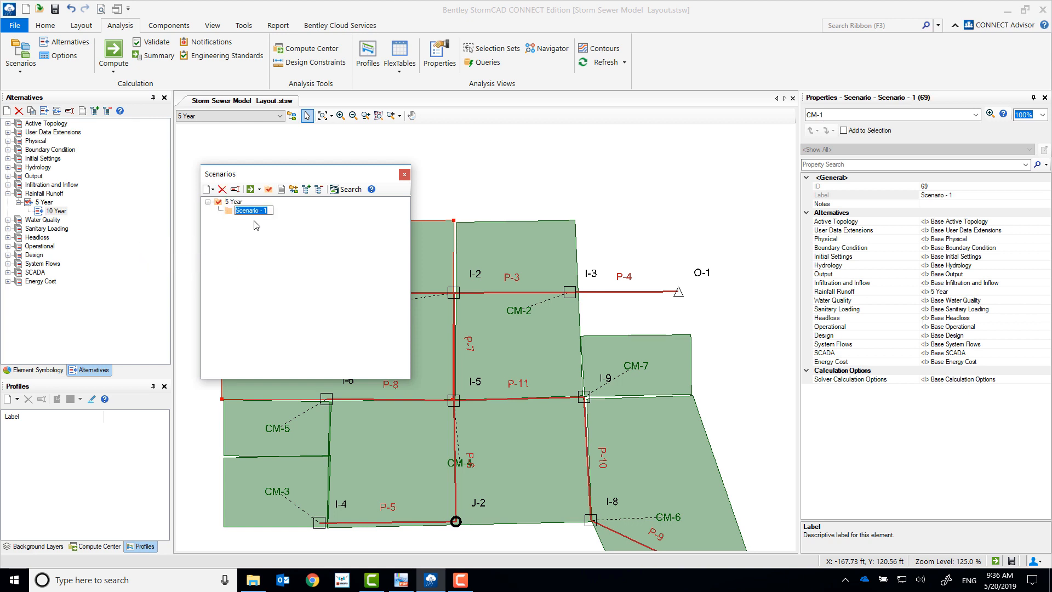
pyautogui.write('10 Year')
pyautogui.press('Return')
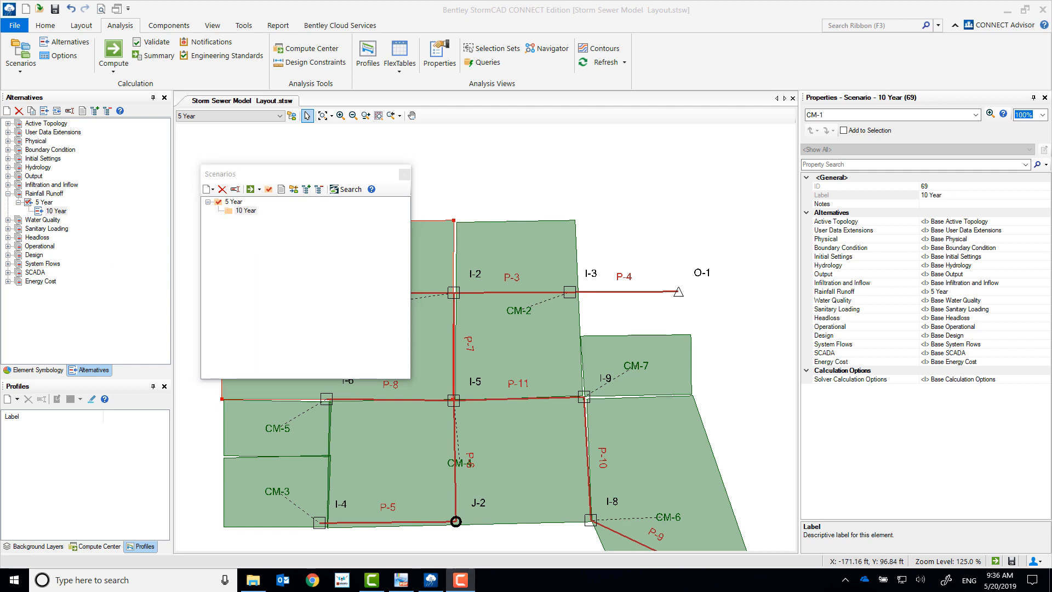
# Step: Check the 5 Year scenario's rainfall runoff alternative and assign the 10 Year rainfall runoff alternative to the 10 Year scenario
pyautogui.doubleClick(235, 203)
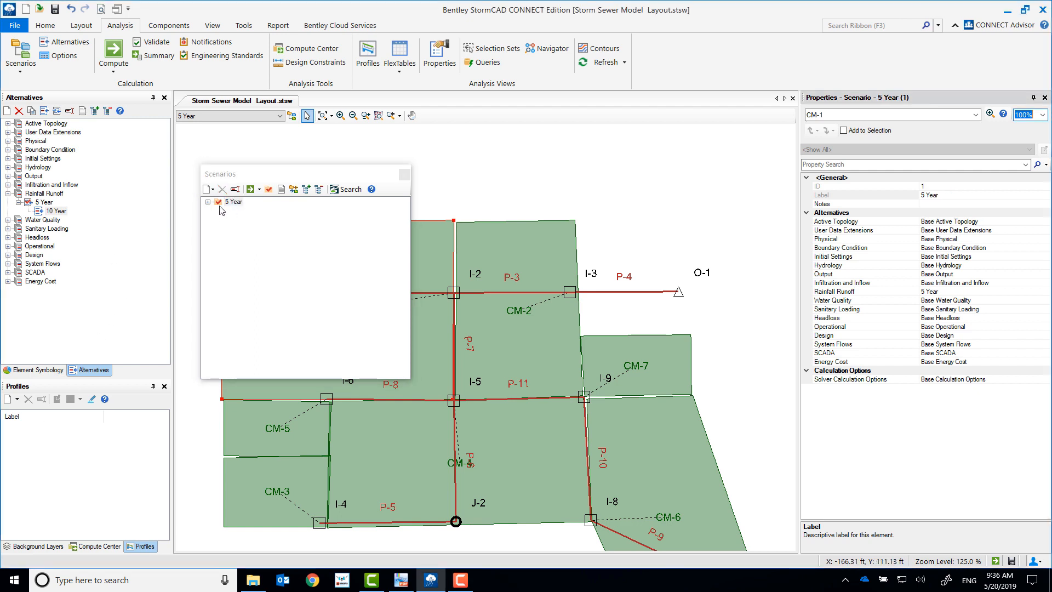
pyautogui.click(209, 201)
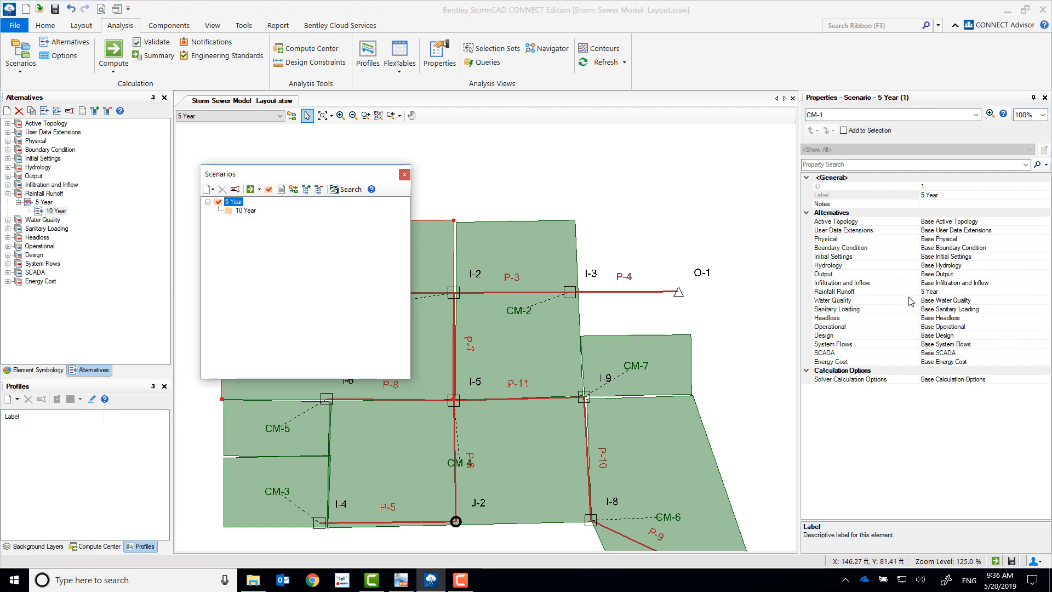
pyautogui.click(963, 291)
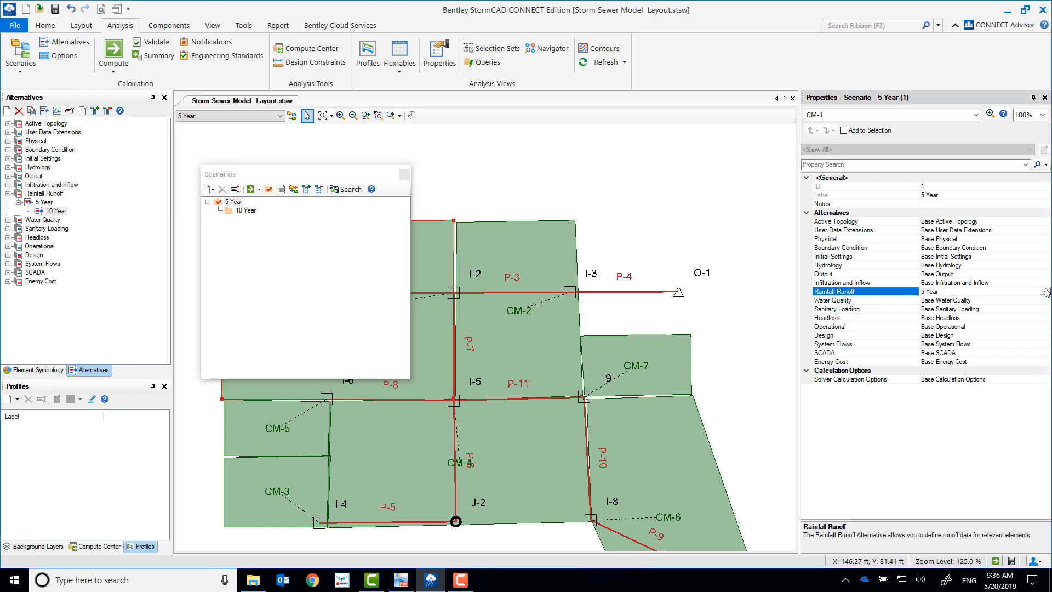
pyautogui.click(244, 212)
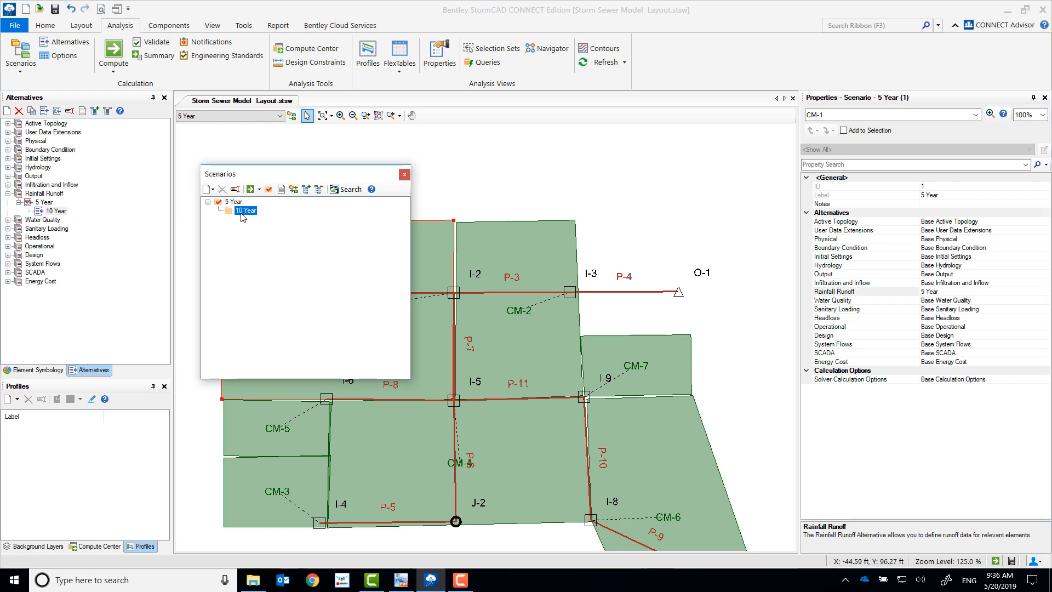
pyautogui.click(1032, 293)
pyautogui.click(1046, 291)
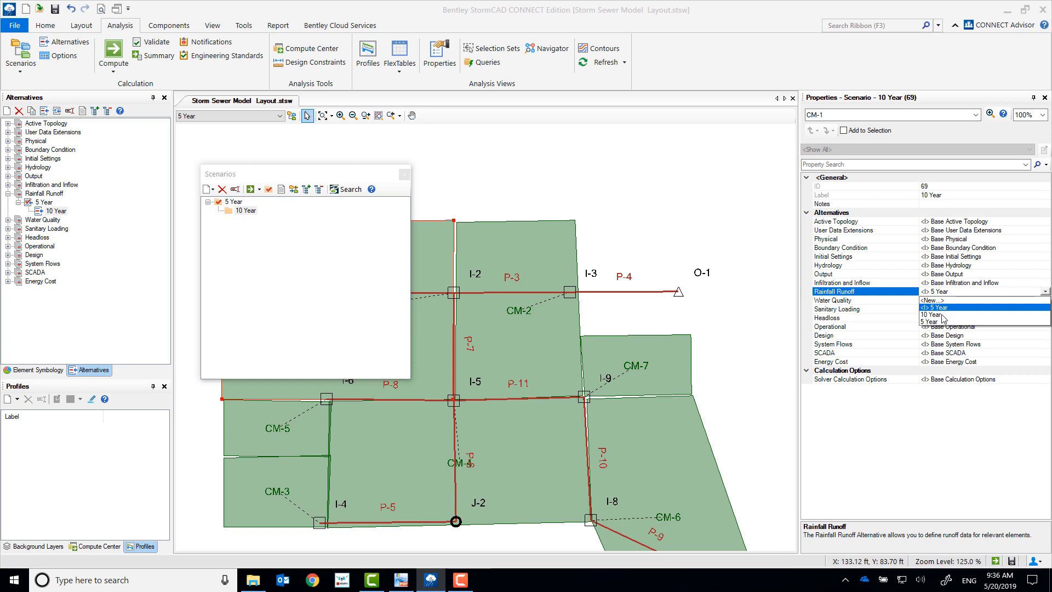
pyautogui.click(951, 314)
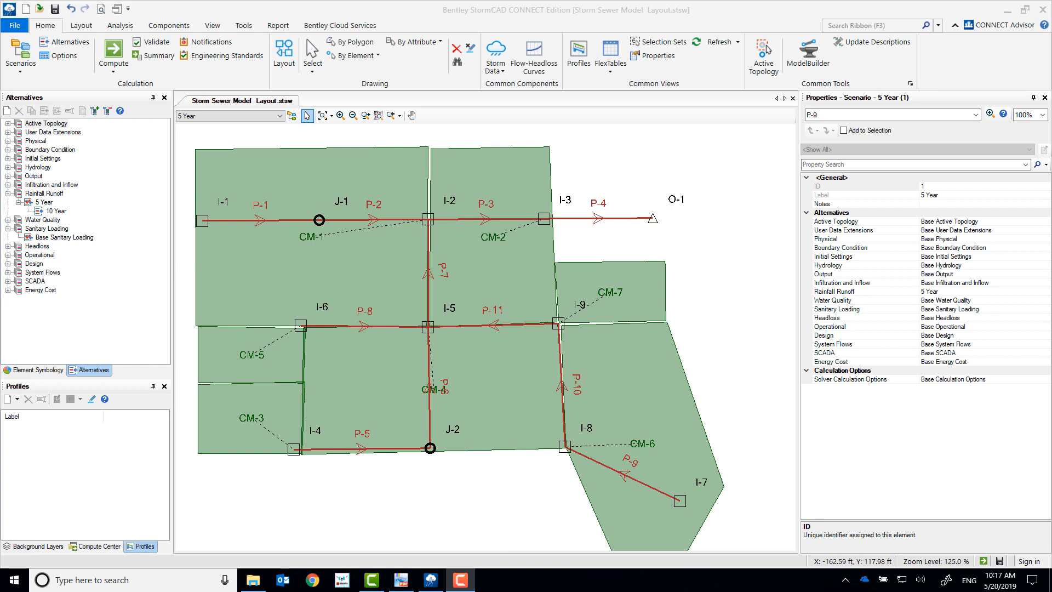
# Step: Create a new profile by selecting the path from catch basin I-7 to outfall O-1 in the drawing
pyautogui.click(17, 398)
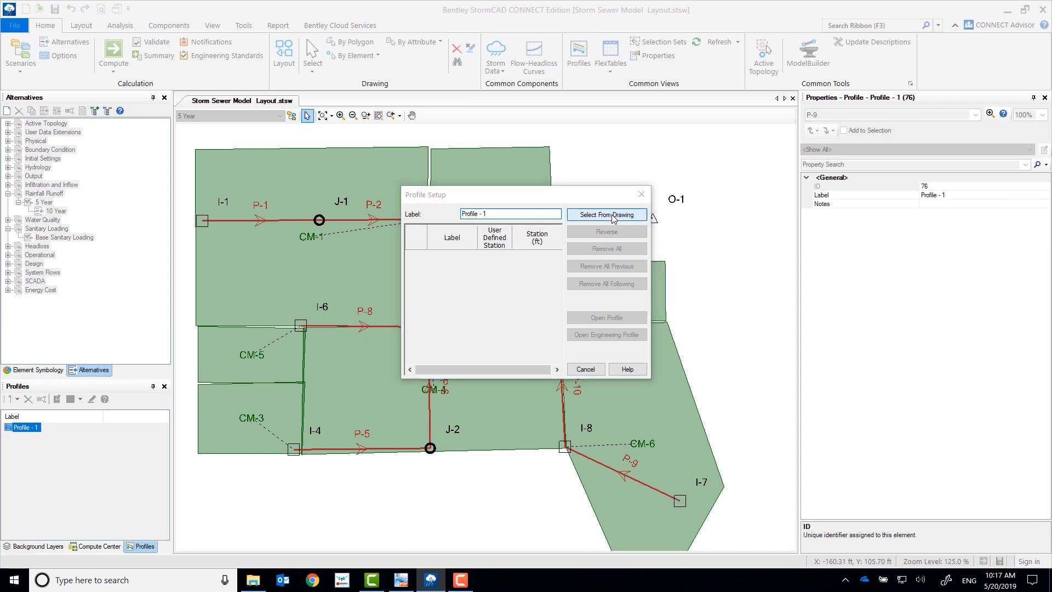
pyautogui.click(607, 215)
pyautogui.click(680, 500)
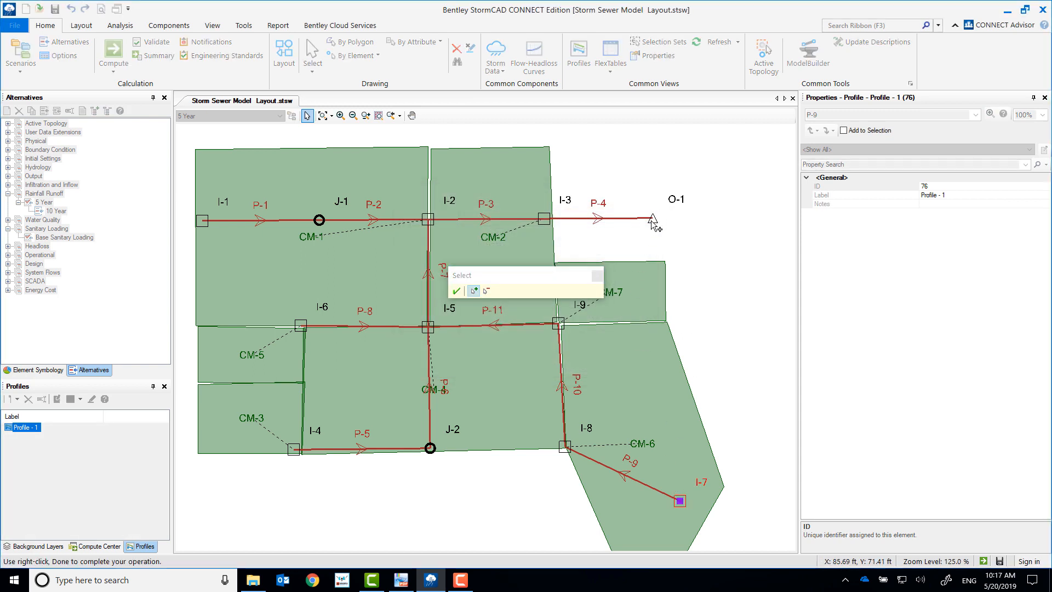
pyautogui.click(652, 217)
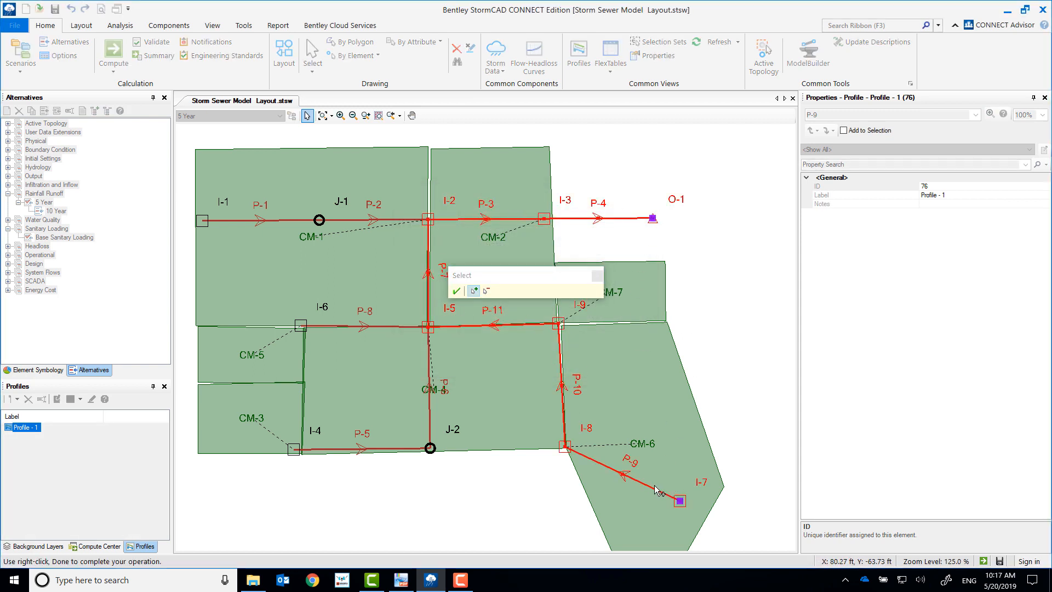
pyautogui.click(456, 291)
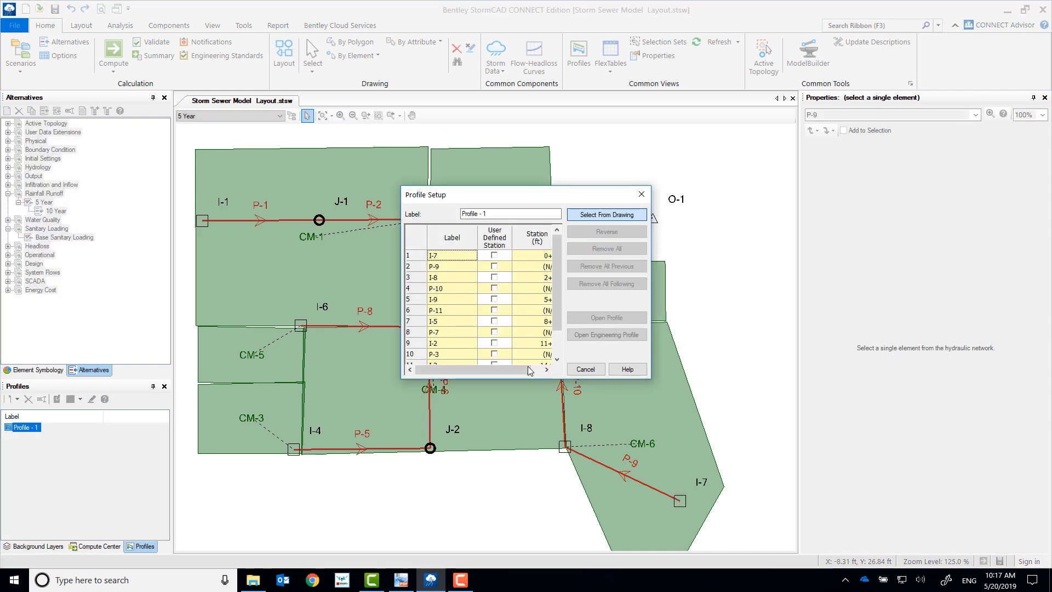
# Step: Open the new profile's graph for the 5 Year scenario and show its annotation labels
pyautogui.click(607, 318)
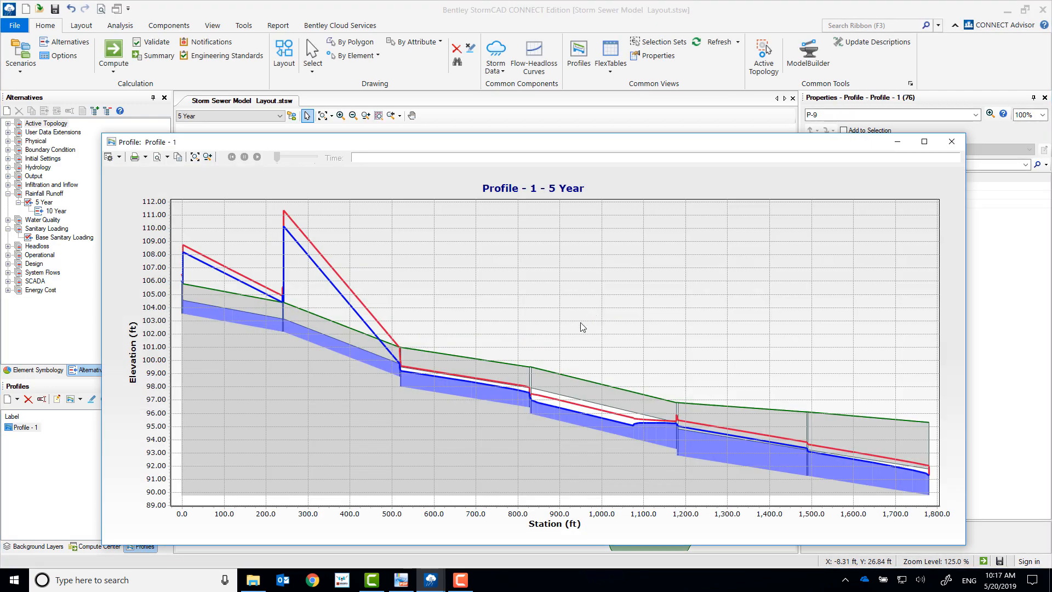
pyautogui.click(117, 157)
pyautogui.click(127, 172)
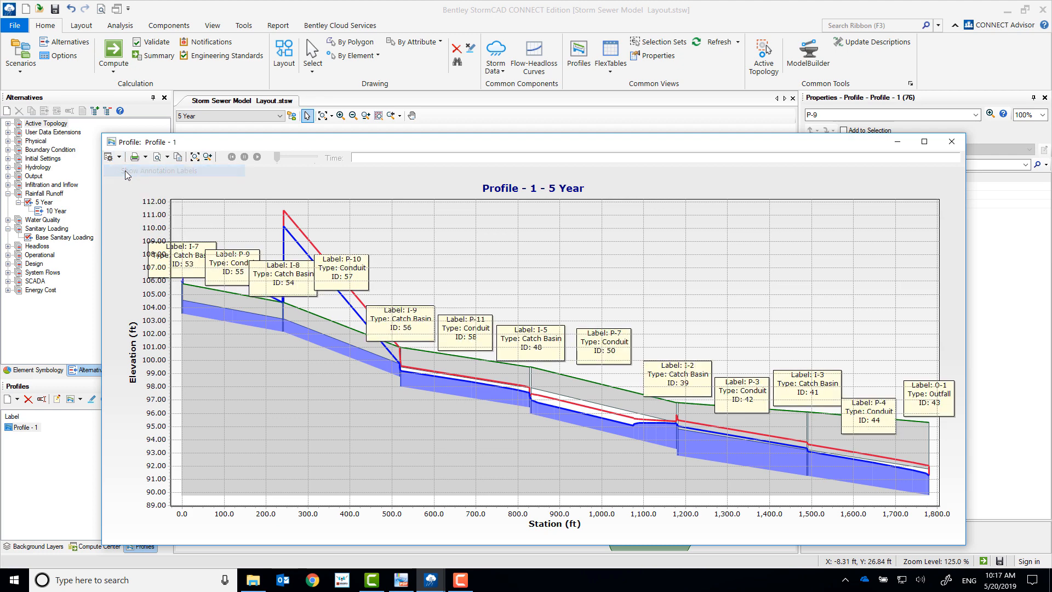
# Step: Move the annotation labels of catch basins I-7 and I-8 above the profile lines, and close the graph after viewing it
pyautogui.moveTo(185, 222); pyautogui.dragTo(189, 203)
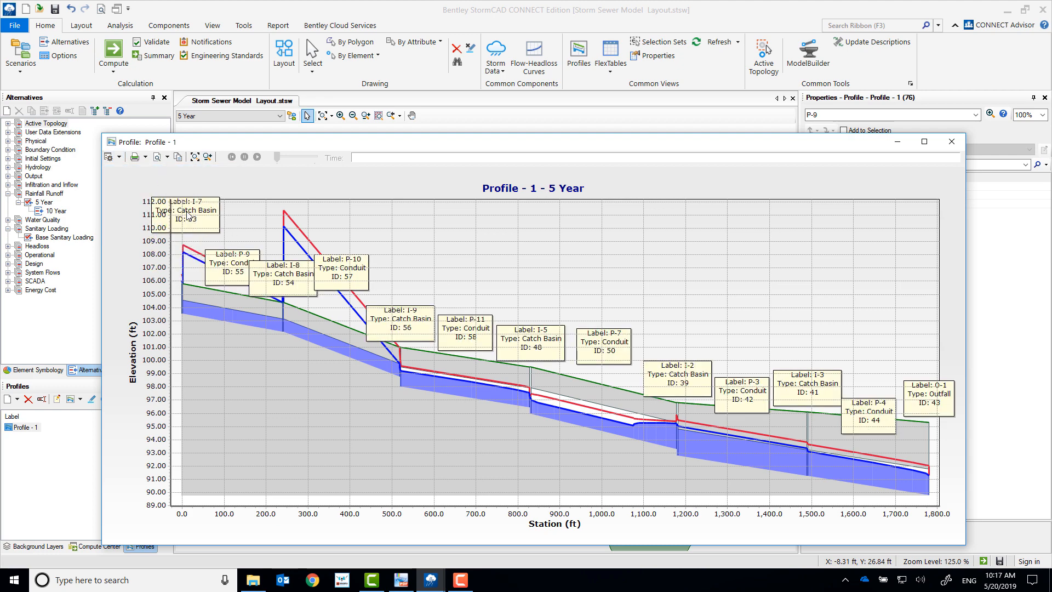
pyautogui.moveTo(285, 290); pyautogui.dragTo(284, 210)
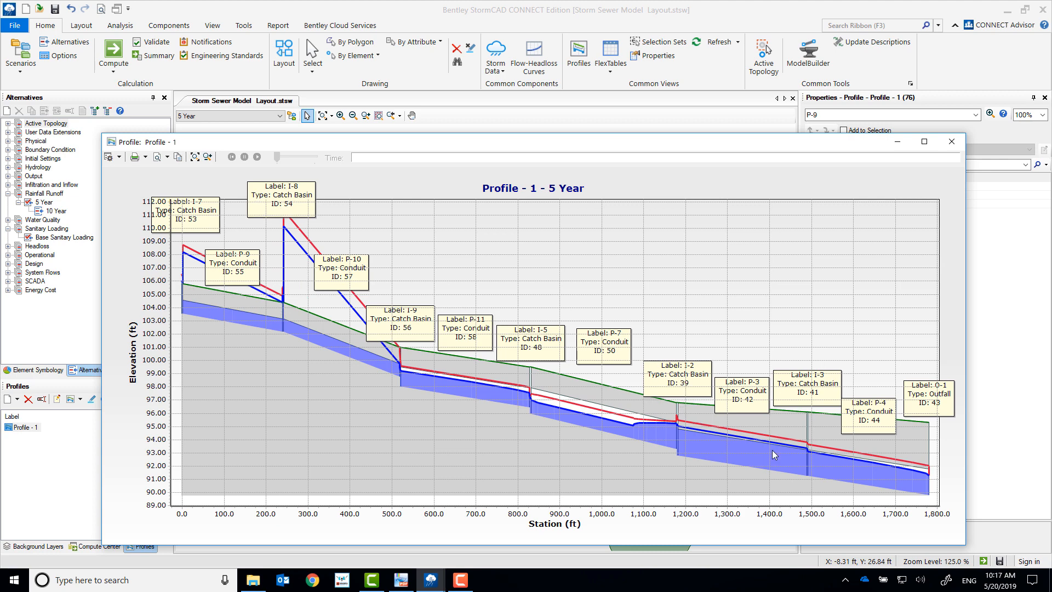
pyautogui.click(952, 142)
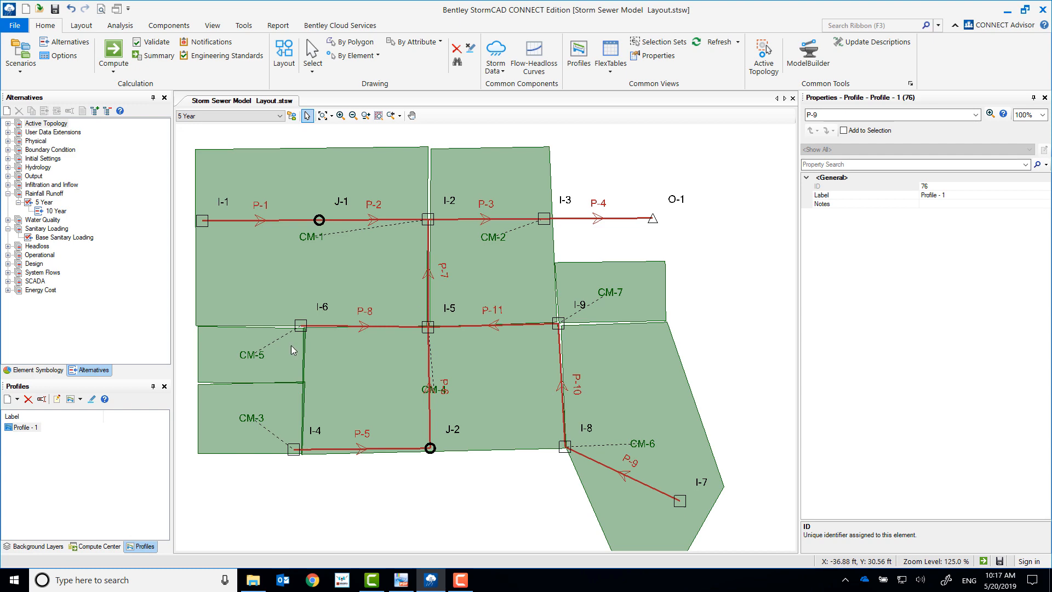
# Step: Switch to the 10 Year scenario, create a profile from catch basin I-1 to outfall O-1, and view its graph
pyautogui.click(230, 115)
pyautogui.click(222, 137)
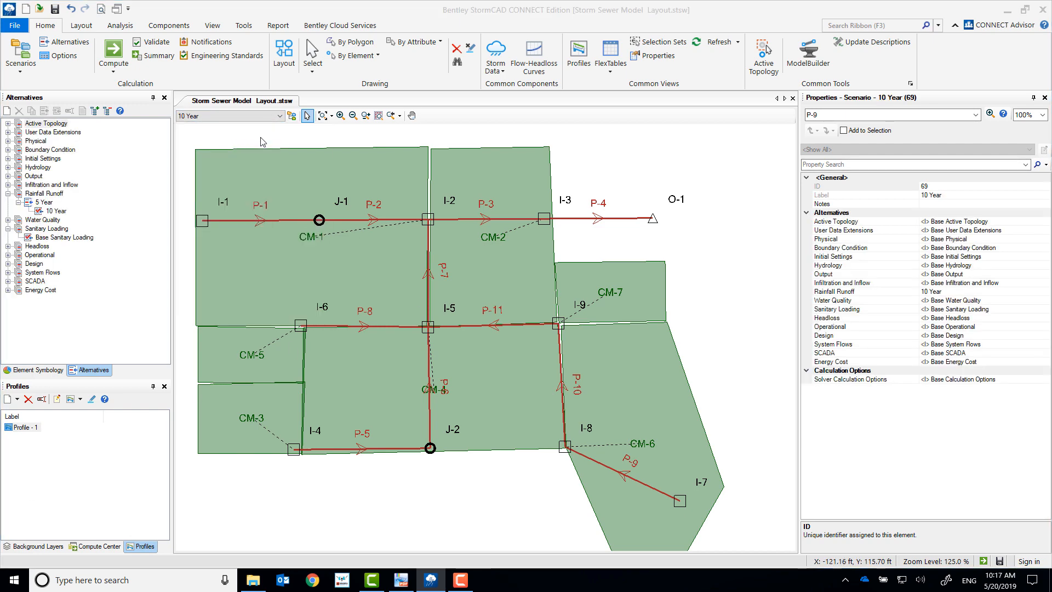
pyautogui.click(8, 399)
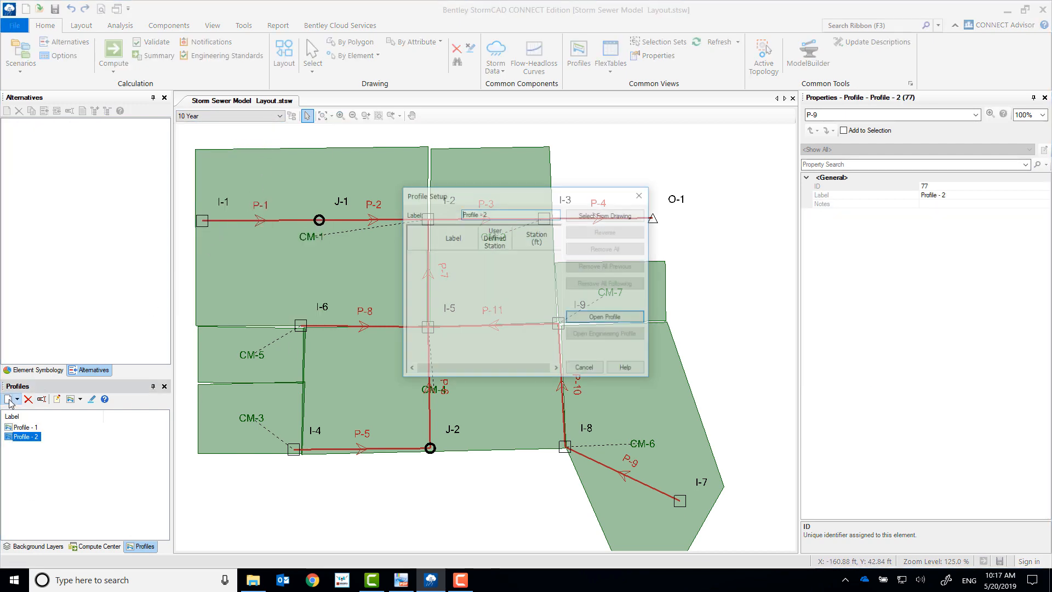
pyautogui.click(630, 226)
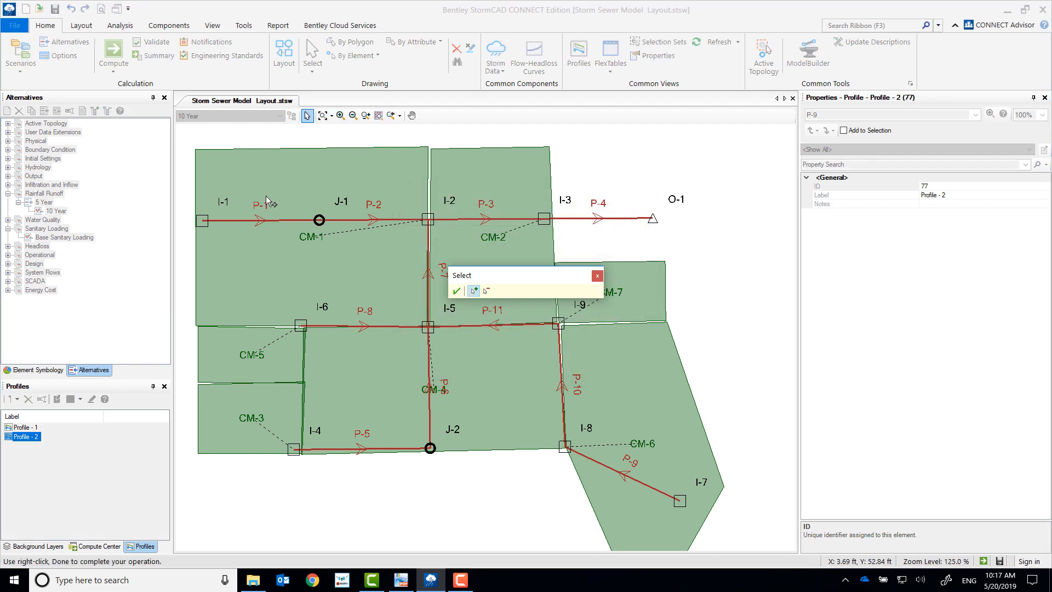
pyautogui.click(202, 222)
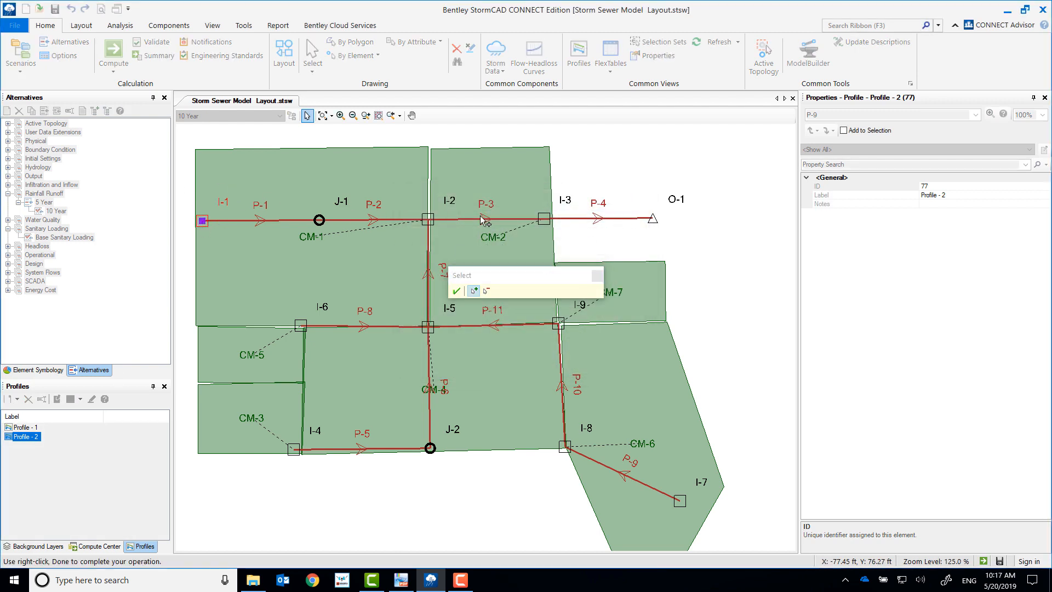
pyautogui.click(652, 218)
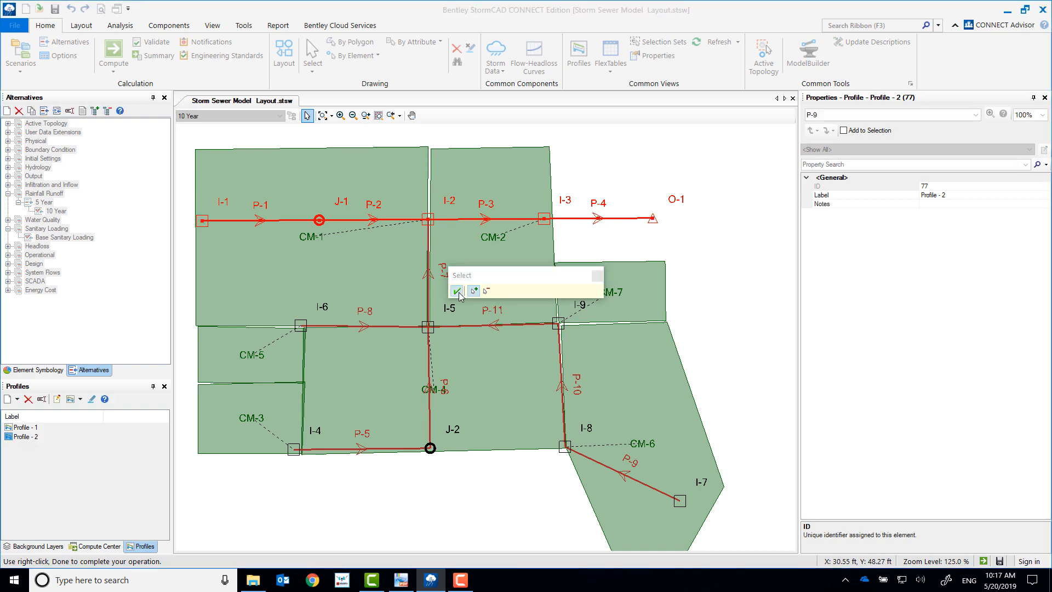
pyautogui.click(456, 291)
pyautogui.click(605, 321)
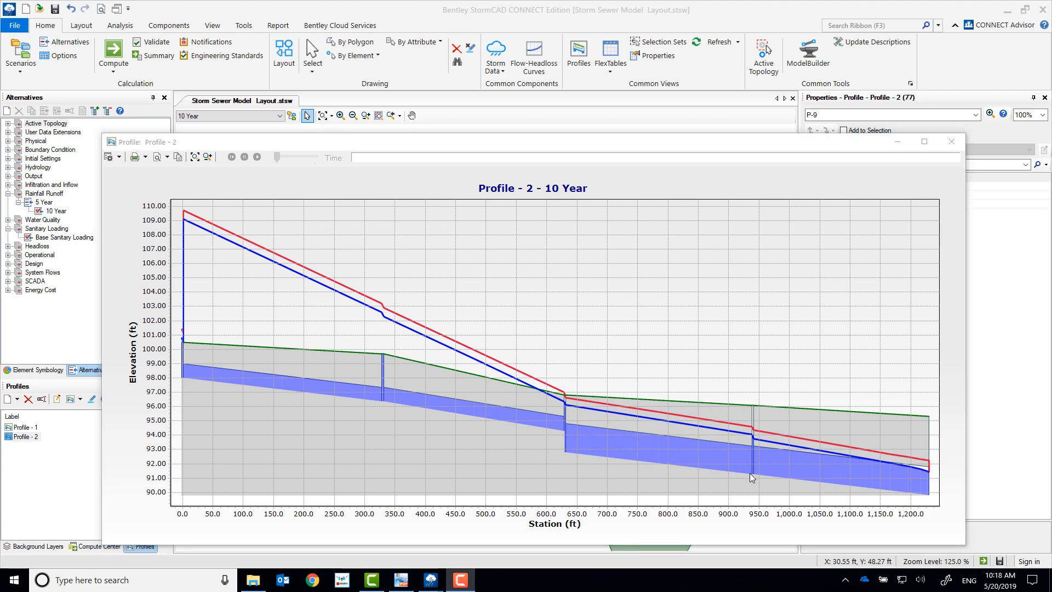
pyautogui.click(952, 142)
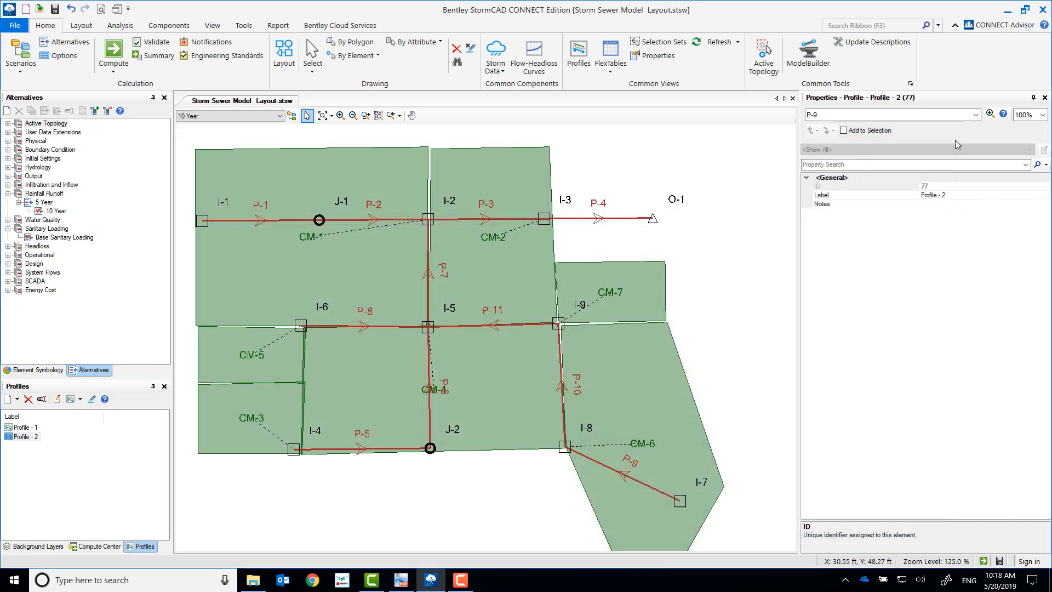
# Step: Examine the predefined Conduit Table for the 10 Year scenario, checking conduit P-7's hydraulic results and the Has Hydraulic Jump column
pyautogui.click(610, 54)
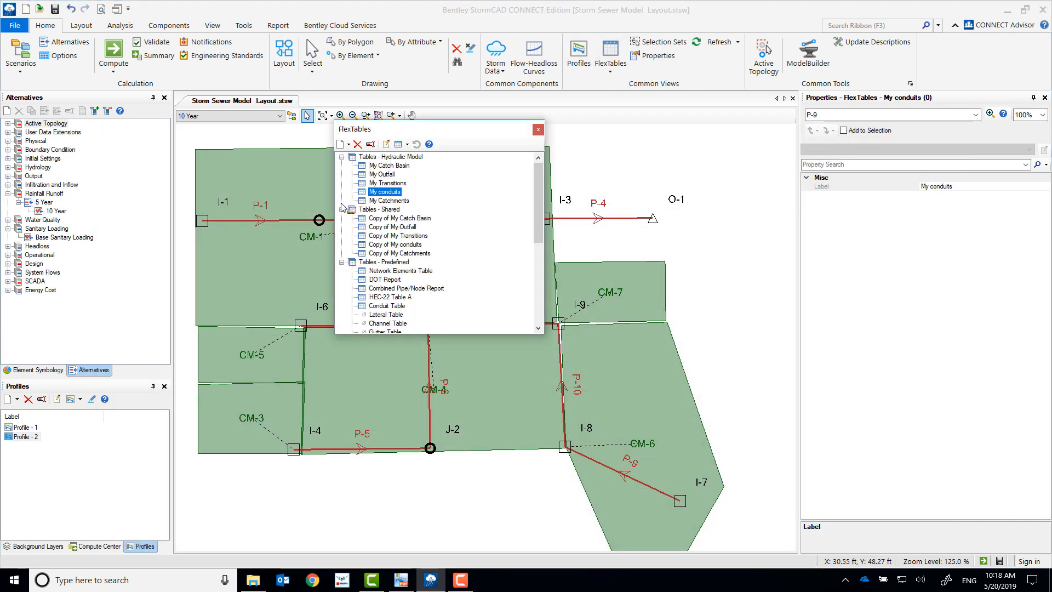
pyautogui.doubleClick(391, 308)
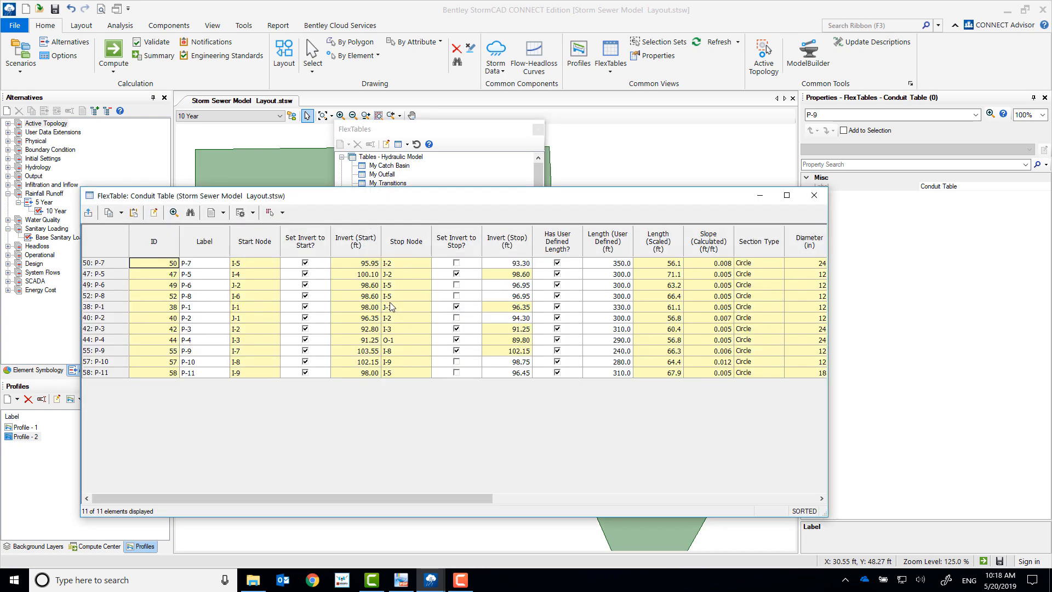
pyautogui.moveTo(435, 495); pyautogui.dragTo(590, 498)
pyautogui.moveTo(679, 514); pyautogui.dragTo(709, 516)
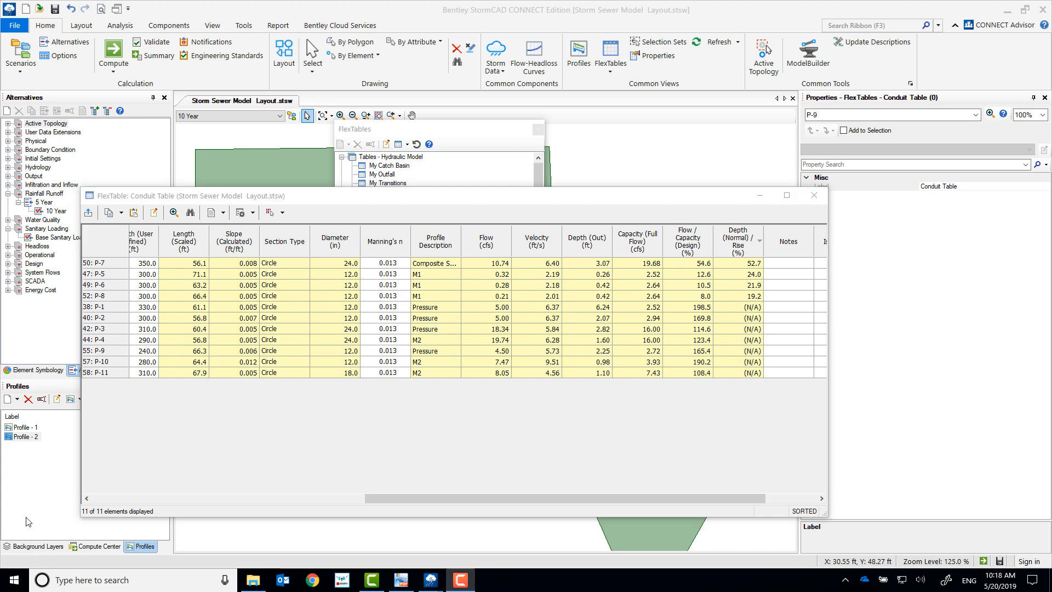
pyautogui.moveTo(512, 498); pyautogui.dragTo(637, 497)
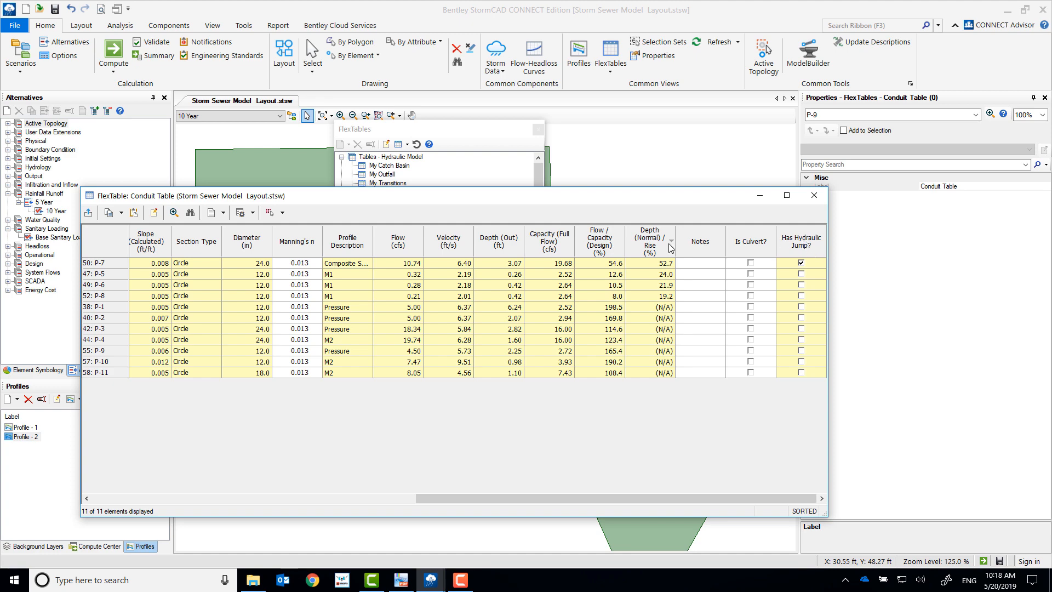
pyautogui.click(111, 264)
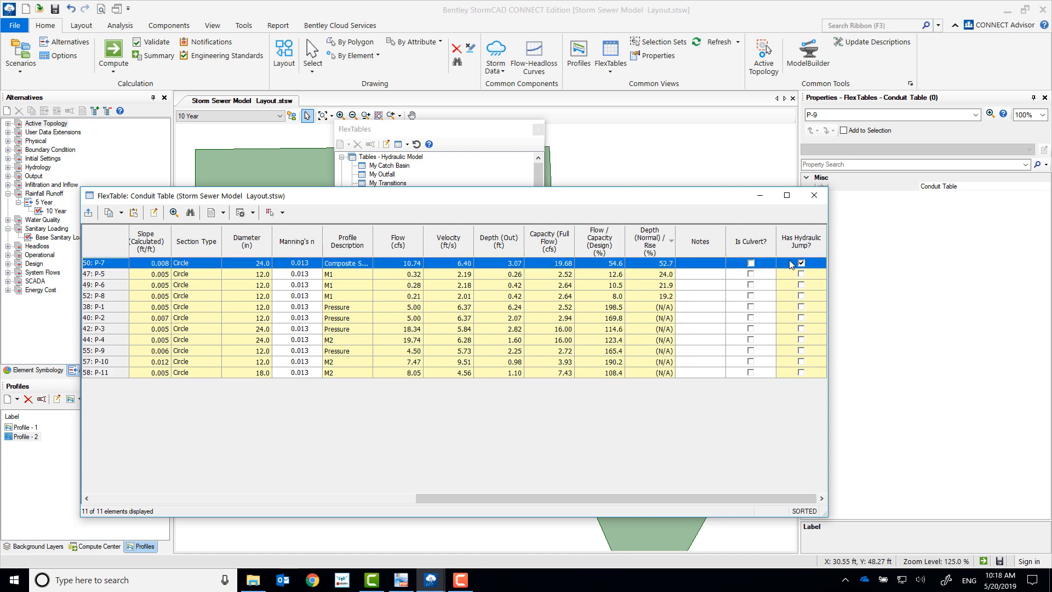
pyautogui.click(817, 201)
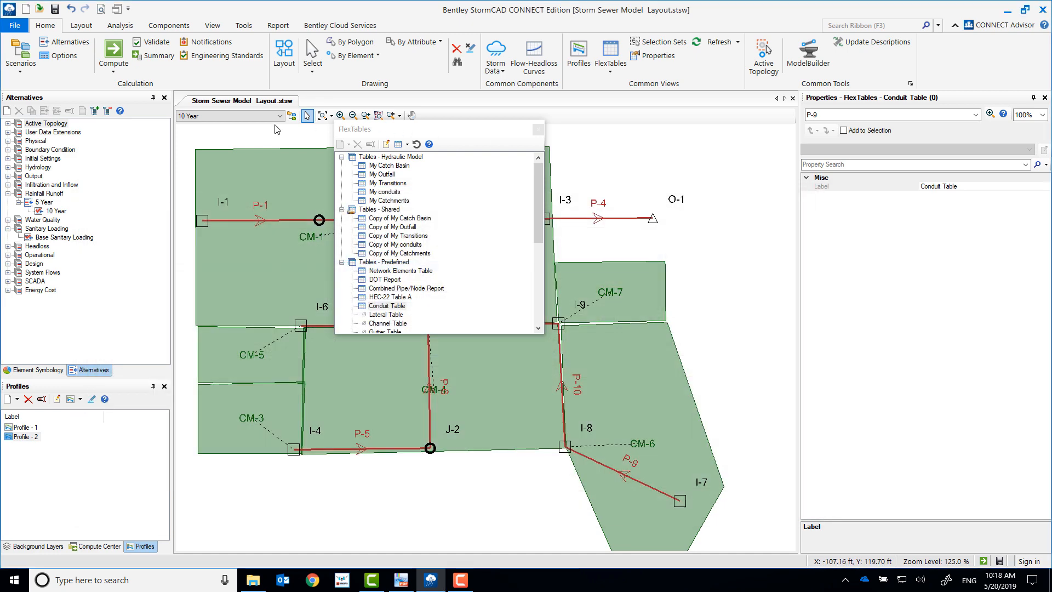
# Step: Make 5 Year the current scenario and check conduit P-7's hydraulic jump result in the Conduit Table
pyautogui.click(251, 116)
pyautogui.click(208, 128)
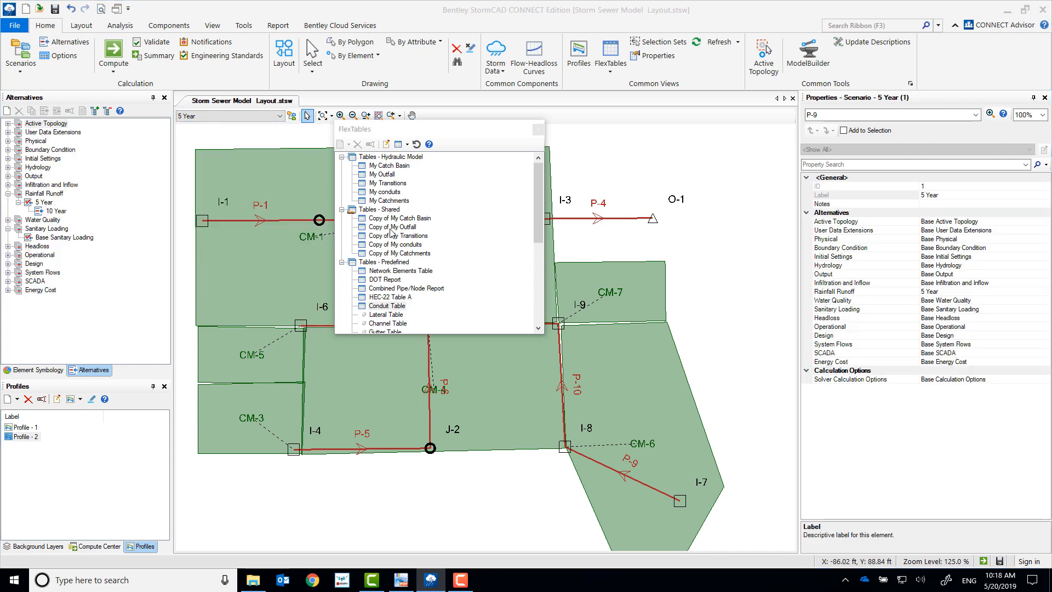
pyautogui.doubleClick(383, 308)
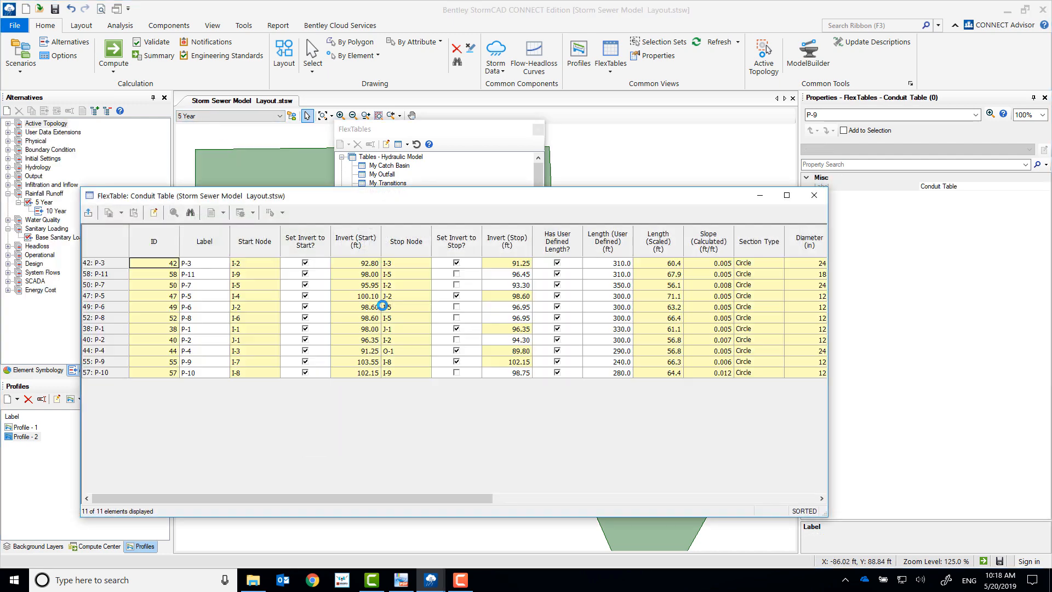
pyautogui.moveTo(388, 498); pyautogui.dragTo(765, 497)
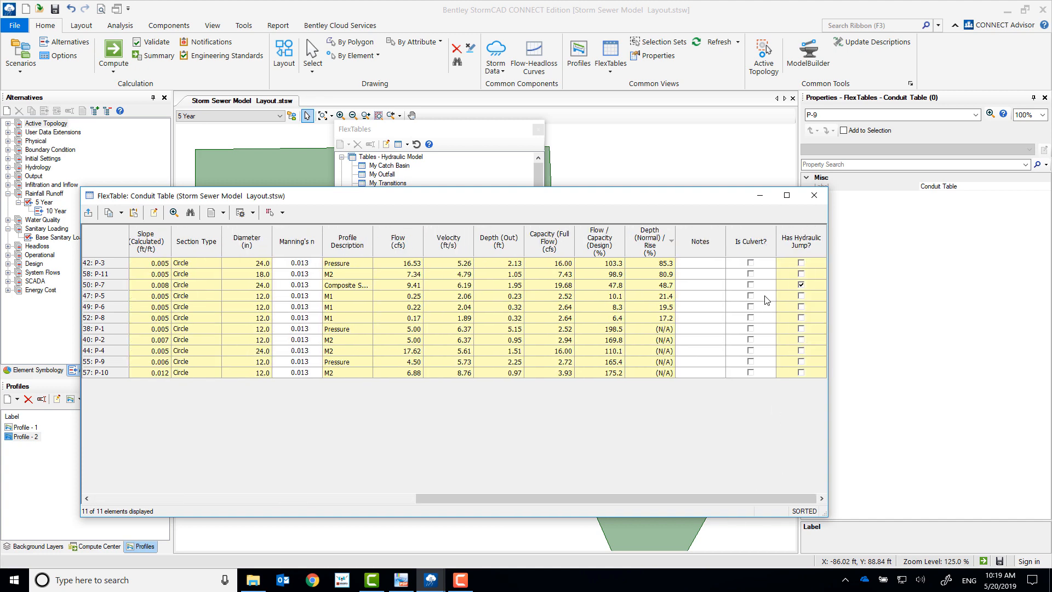
pyautogui.click(113, 285)
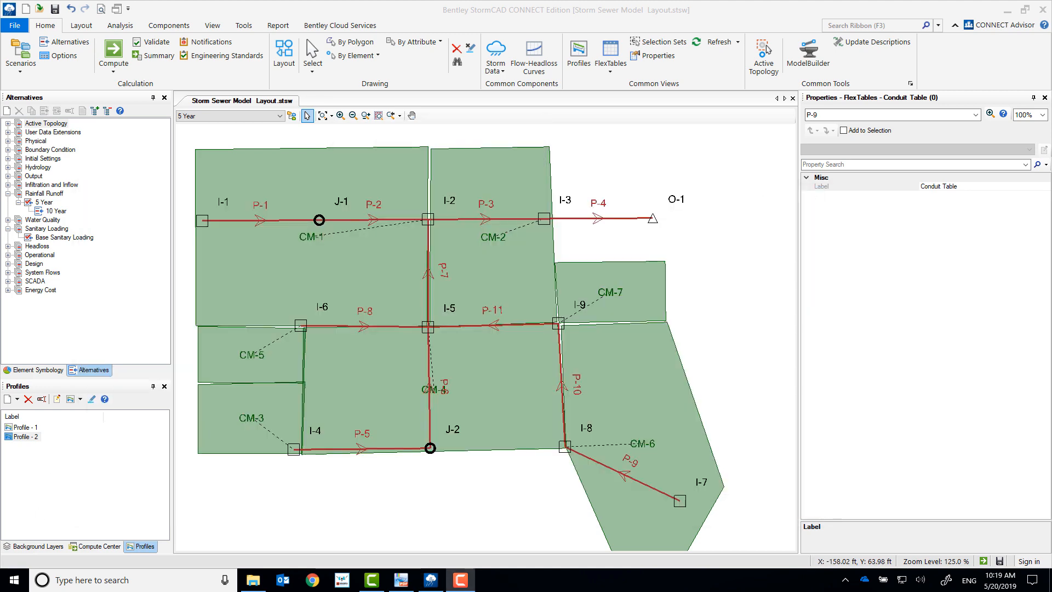
# Step: Reopen the Profile - 1 graph for the 5 Year scenario and hide its annotation labels
pyautogui.click(26, 428)
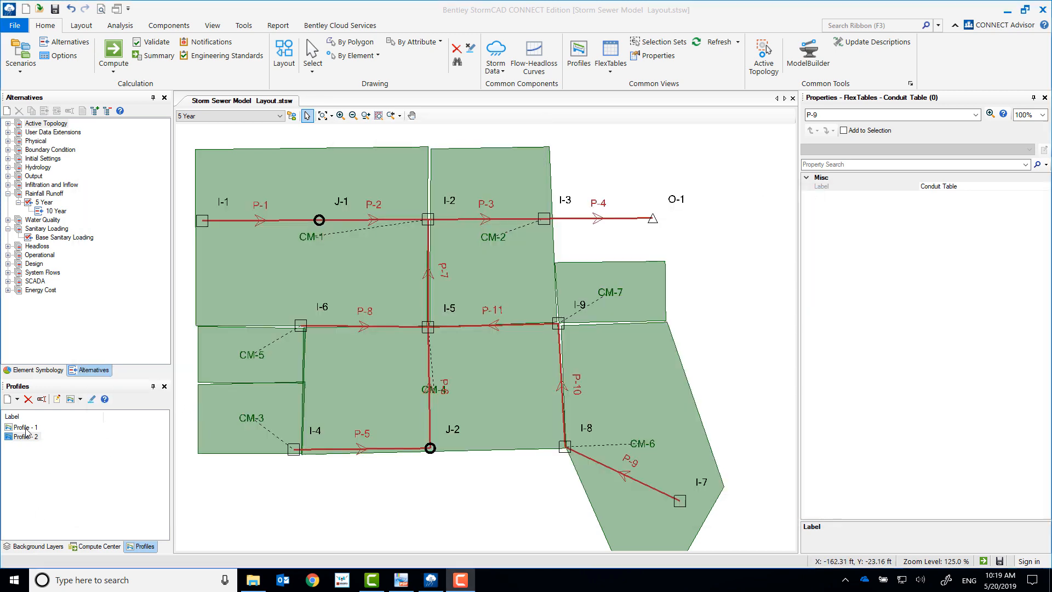
pyautogui.doubleClick(26, 428)
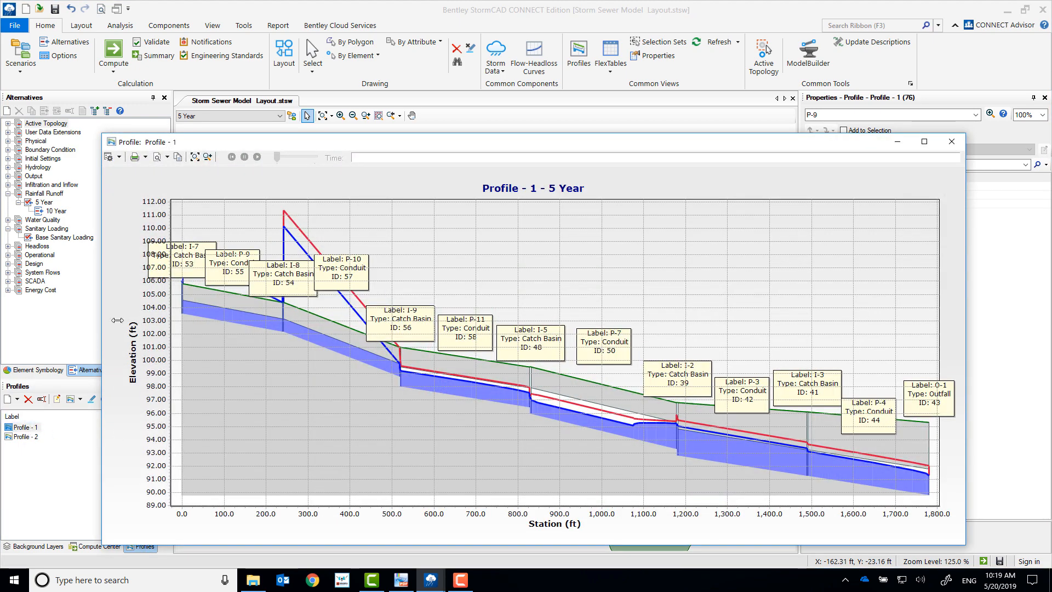
pyautogui.click(119, 157)
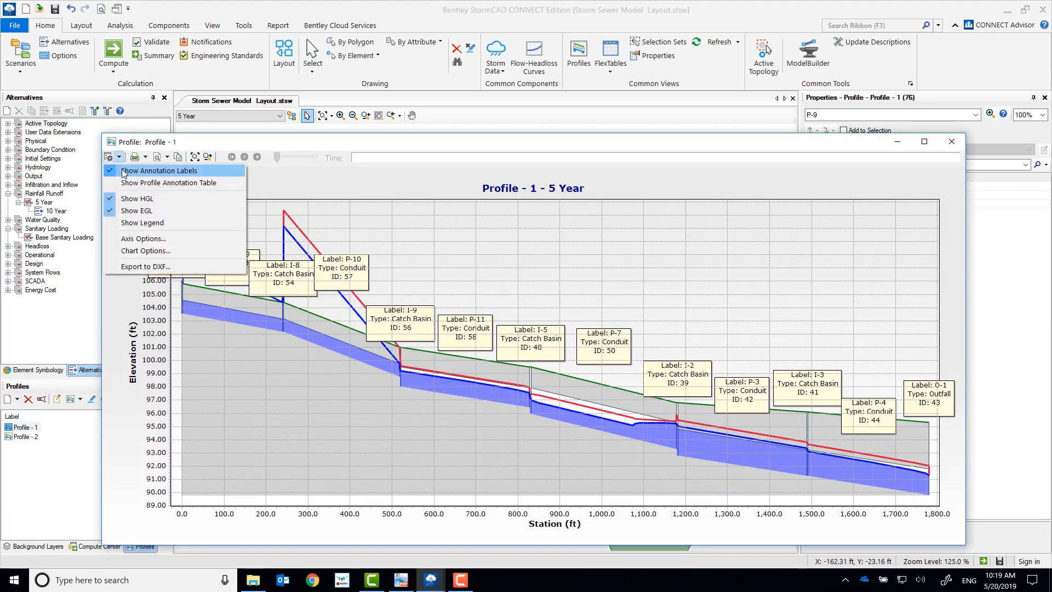
pyautogui.click(124, 172)
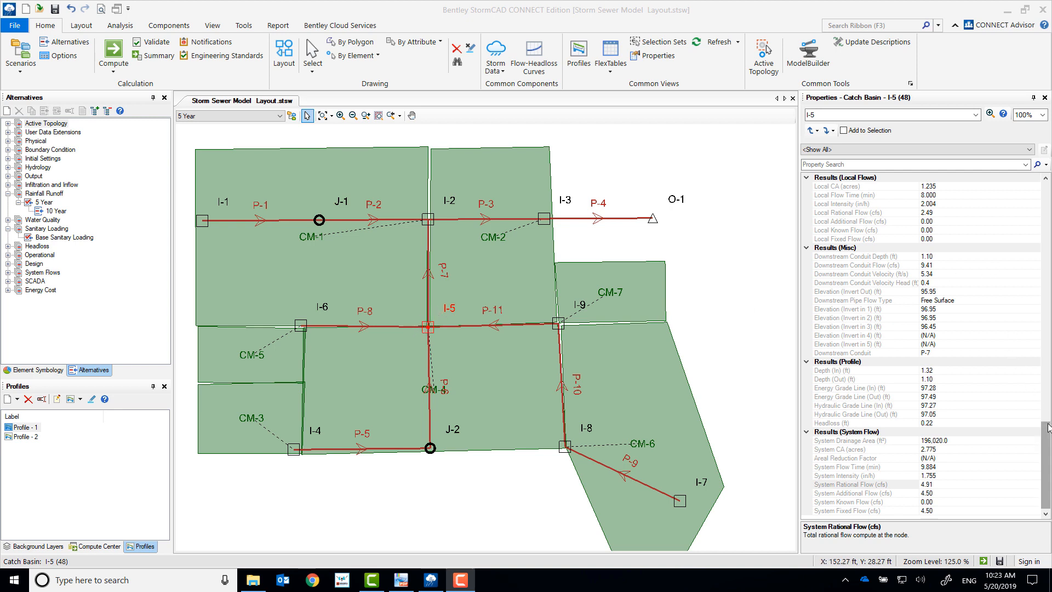
# Step: Check catch basin I-5's System Fixed Flow and trace it to the additional subsurface flow entered at catch basin I-7
pyautogui.moveTo(1047, 425); pyautogui.dragTo(1048, 458)
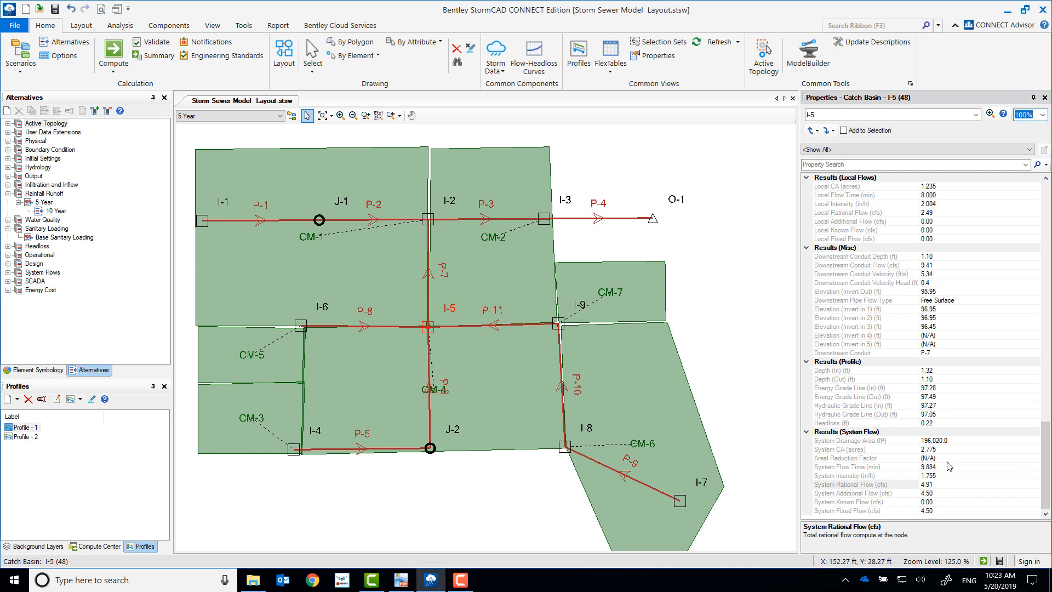
pyautogui.click(945, 511)
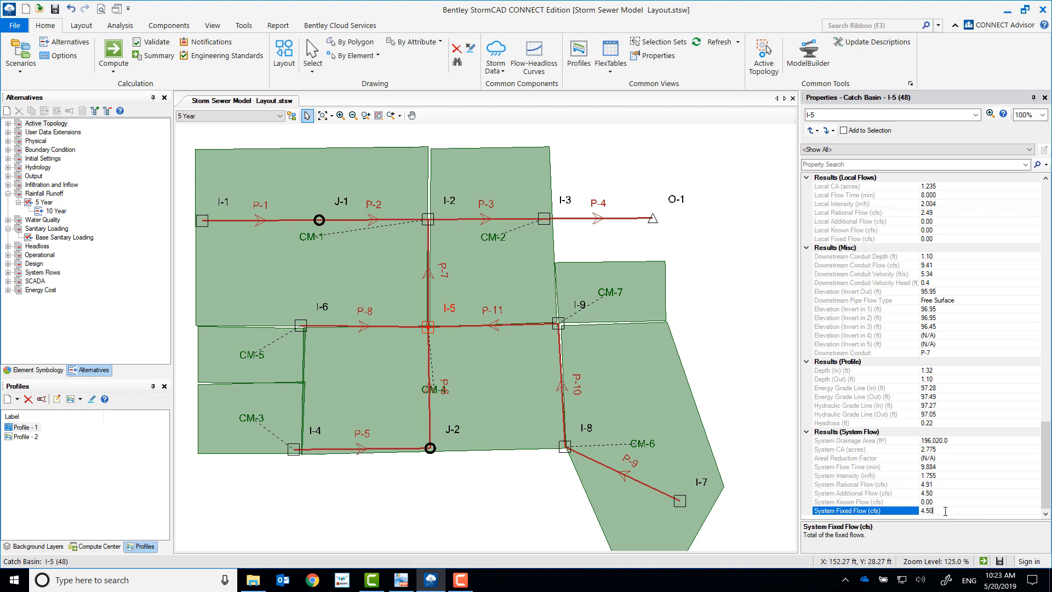
pyautogui.click(680, 500)
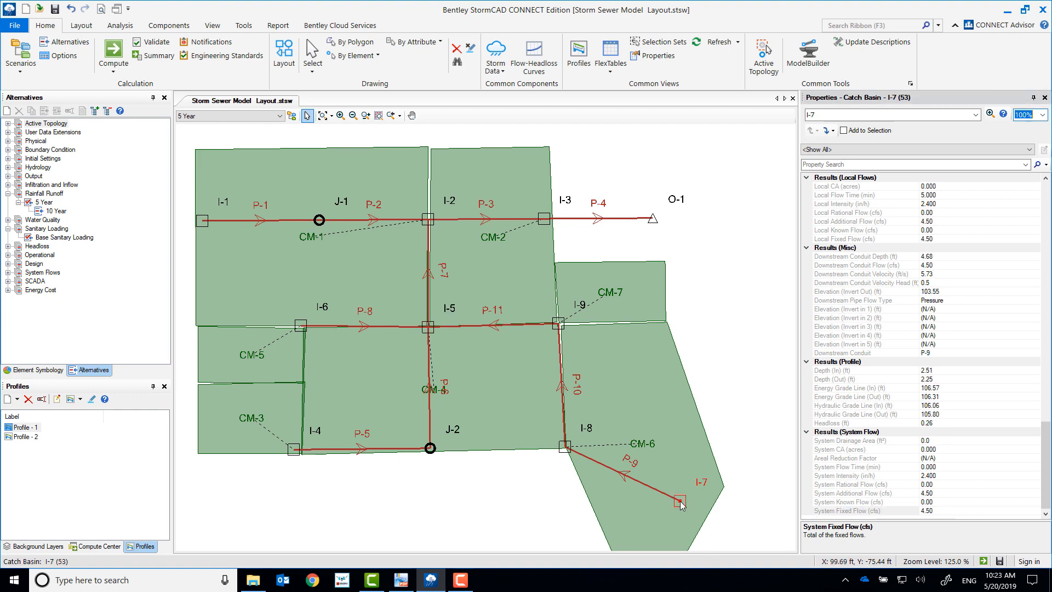
pyautogui.moveTo(1046, 436); pyautogui.dragTo(1050, 199)
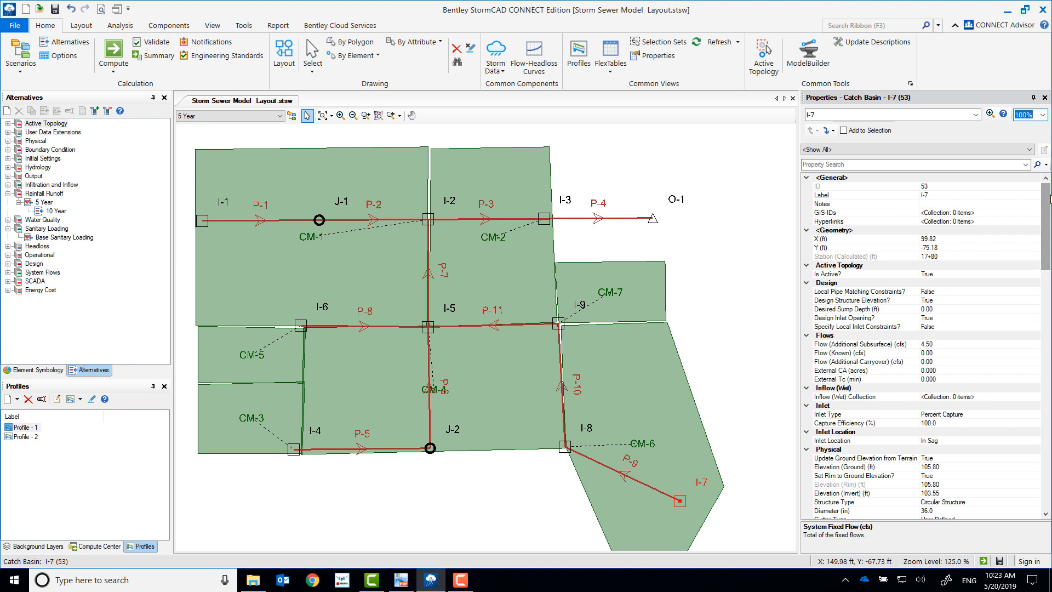
pyautogui.click(954, 344)
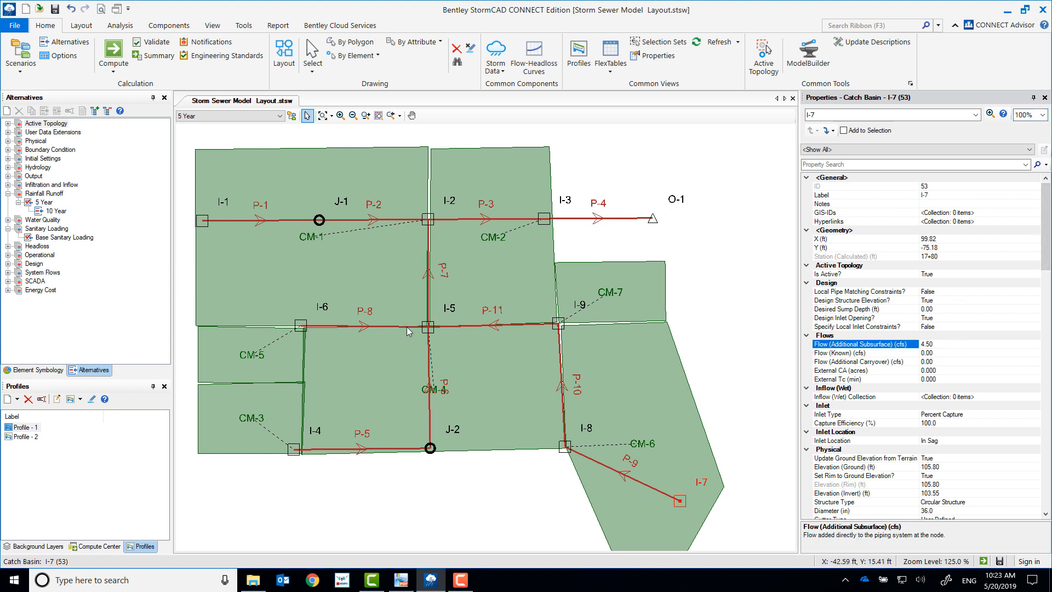
# Step: Examine catch basin I-5's System Rational Flow along with the System CA, System Flow Time and System Intensity behind it
pyautogui.click(428, 328)
pyautogui.moveTo(1049, 198); pyautogui.dragTo(1051, 473)
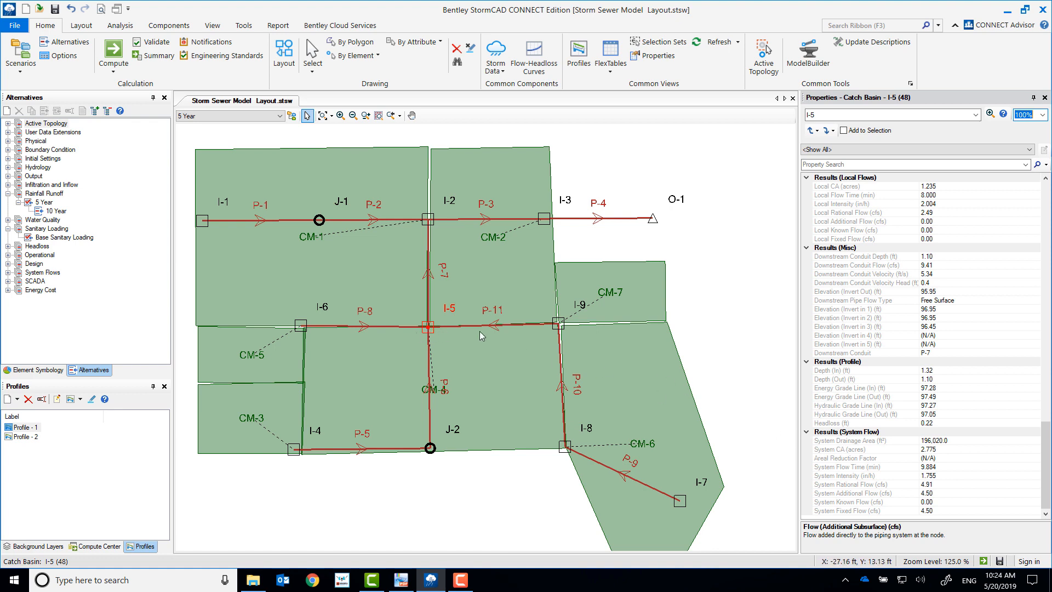
pyautogui.click(945, 481)
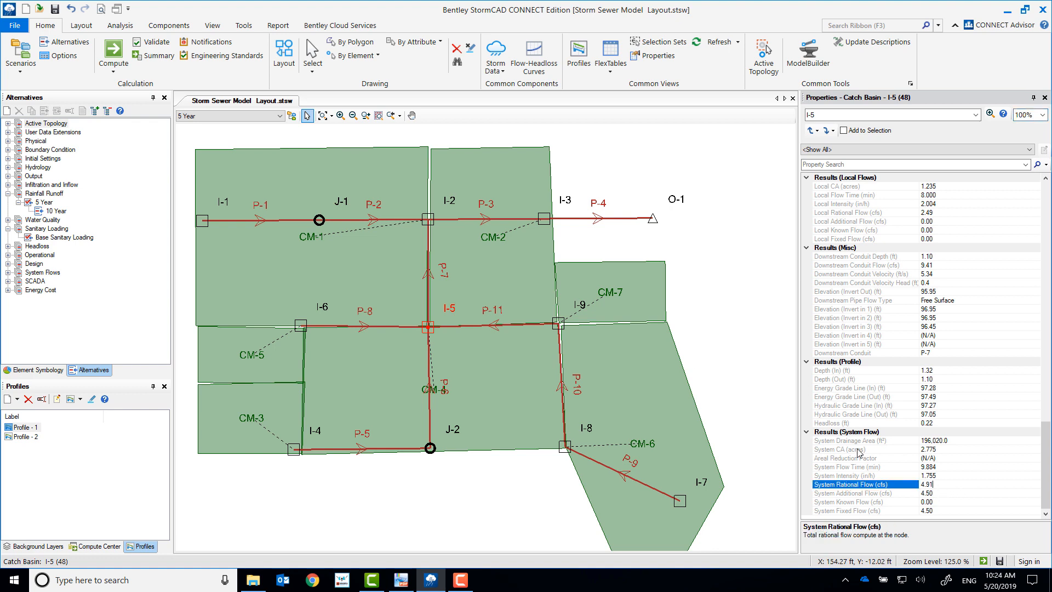
pyautogui.click(869, 450)
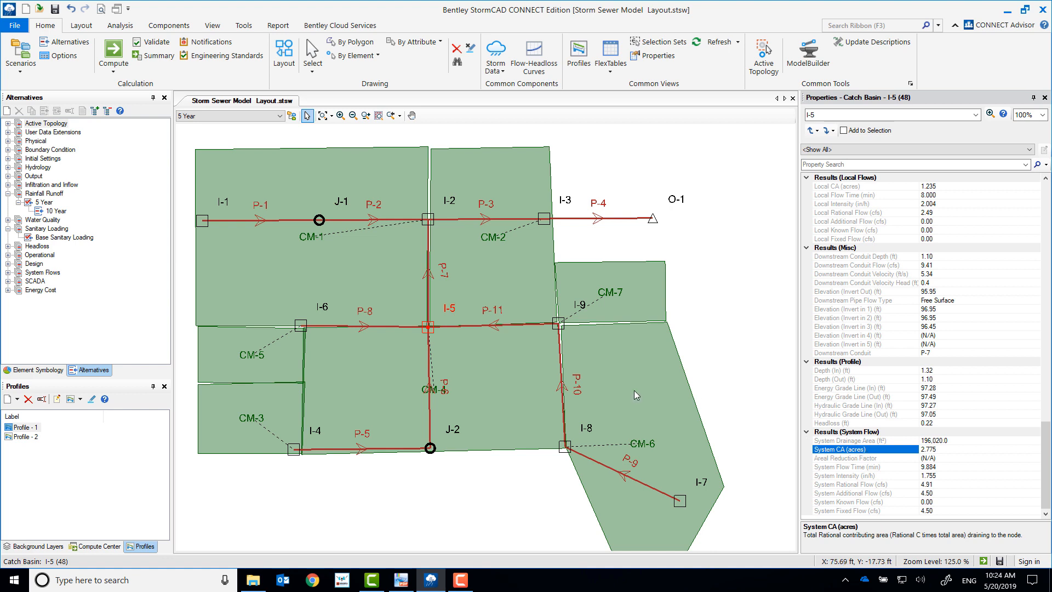
pyautogui.click(947, 467)
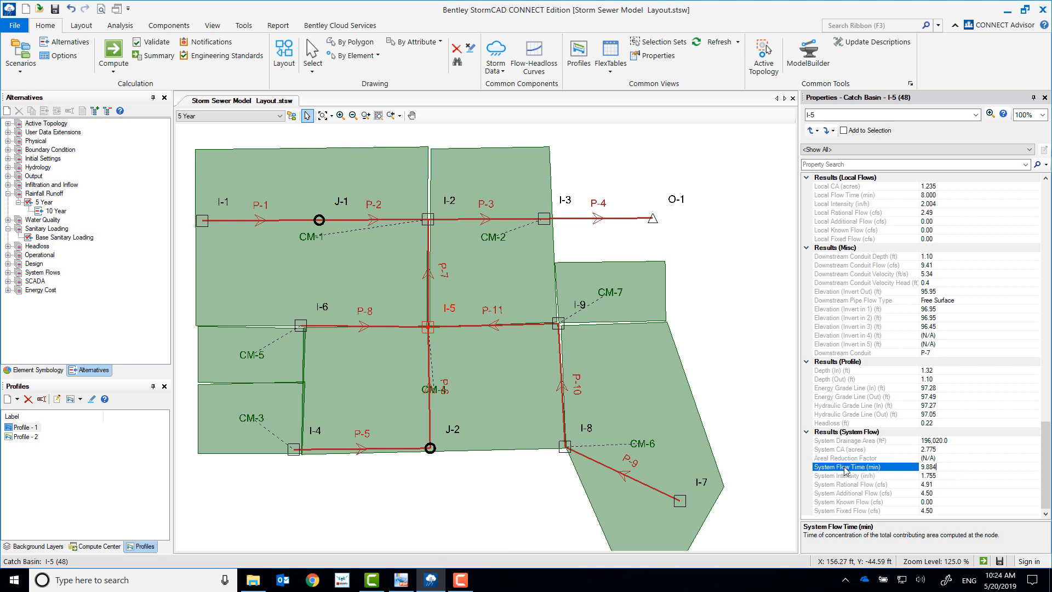
pyautogui.click(949, 476)
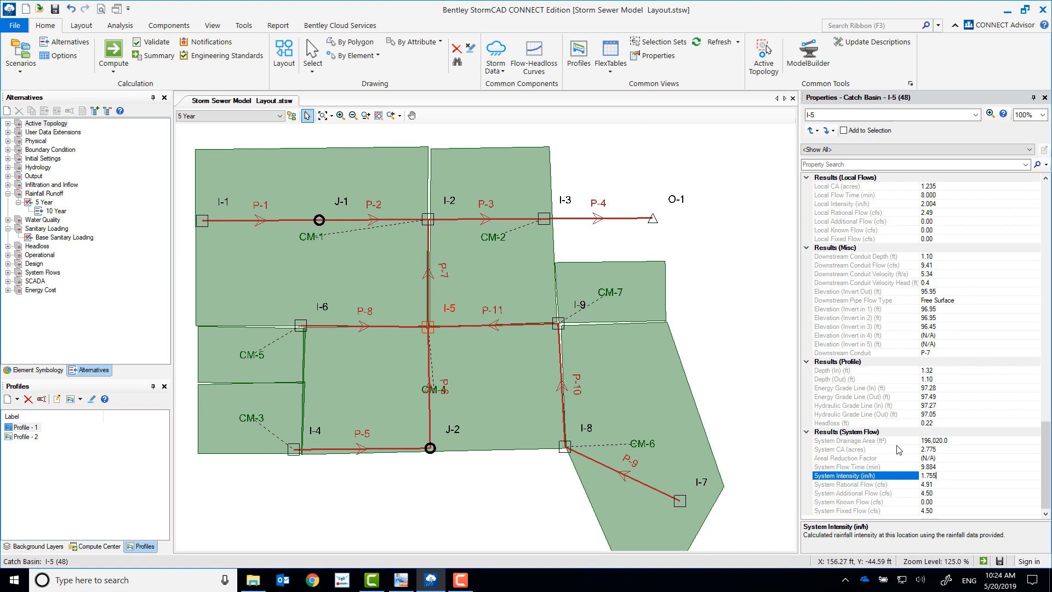
pyautogui.click(899, 451)
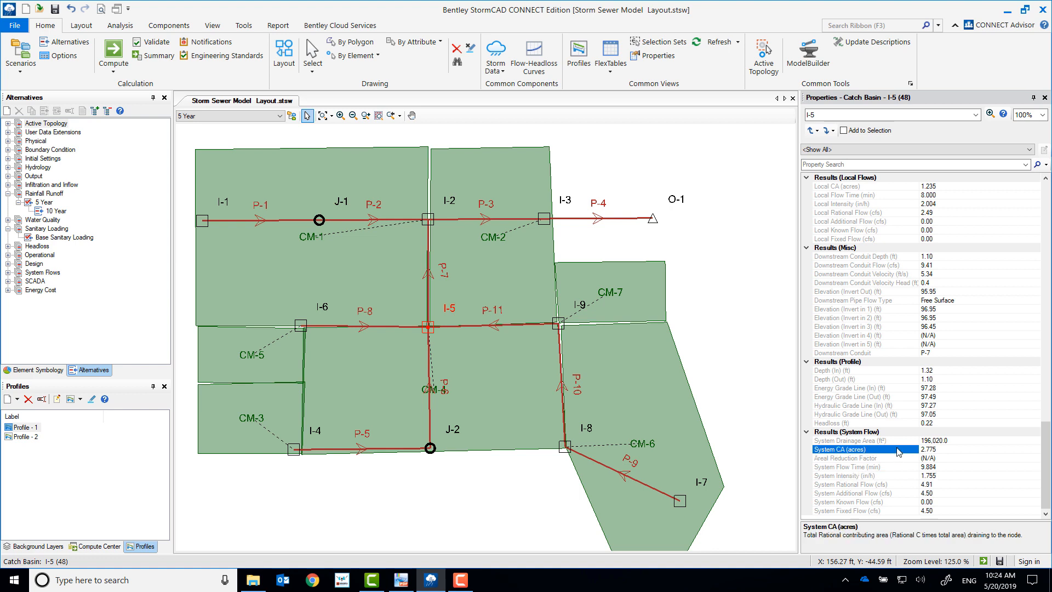
pyautogui.click(943, 485)
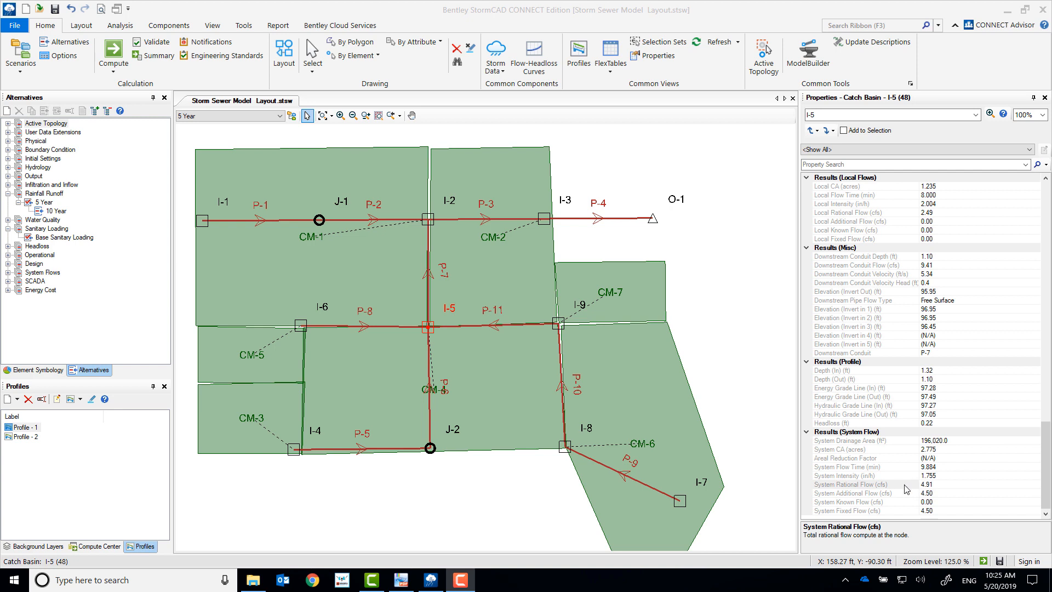
# Step: Compare catch basin I-5's System Rational Flow and System Additional Flow with its Flow (Total Out) result
pyautogui.click(905, 484)
pyautogui.click(903, 493)
pyautogui.scroll(3, 853, 327)
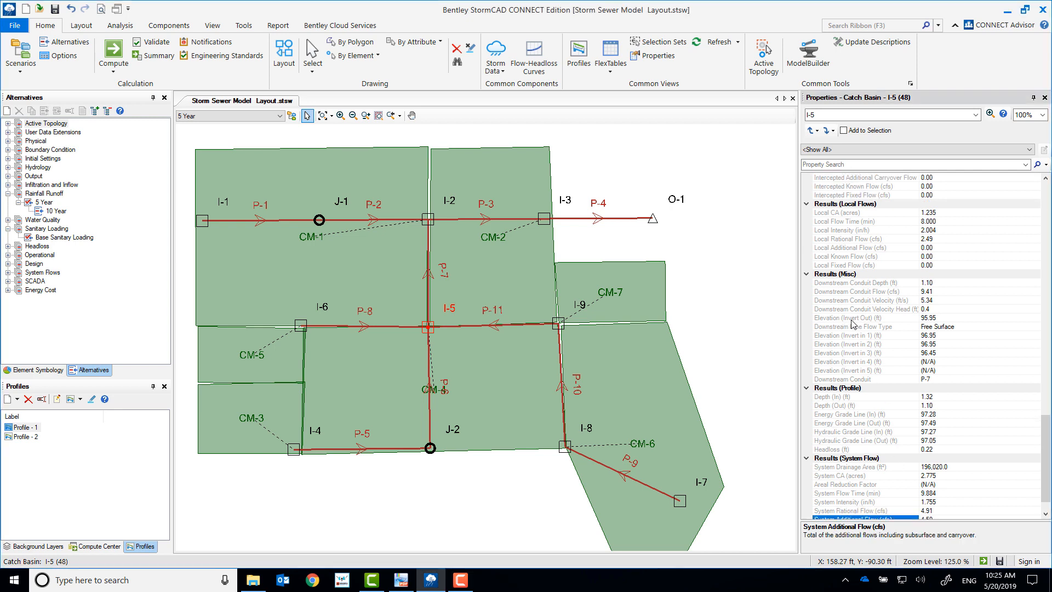
pyautogui.scroll(6, 852, 326)
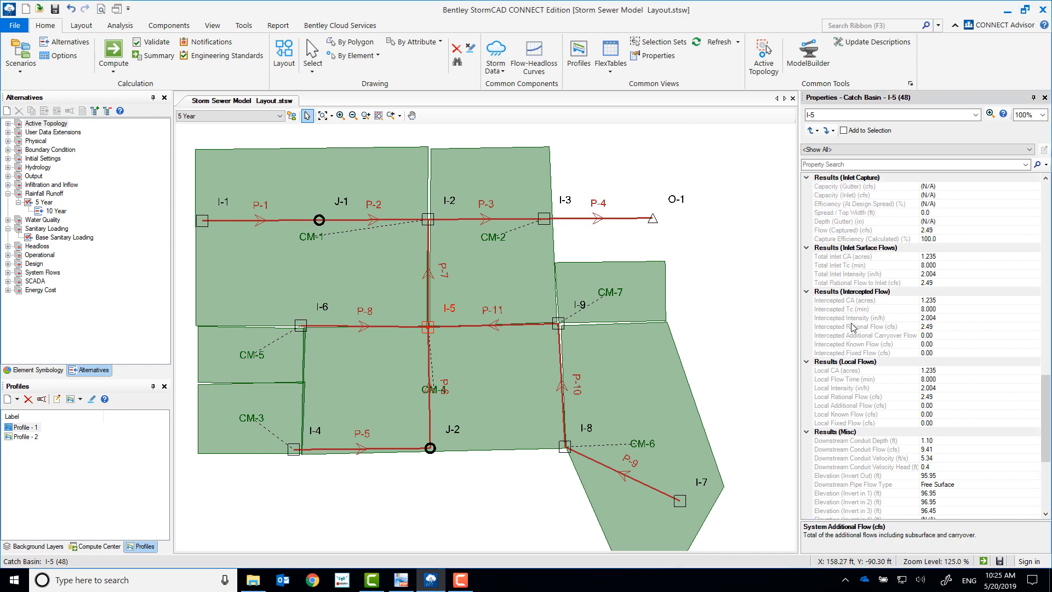
pyautogui.scroll(7, 857, 327)
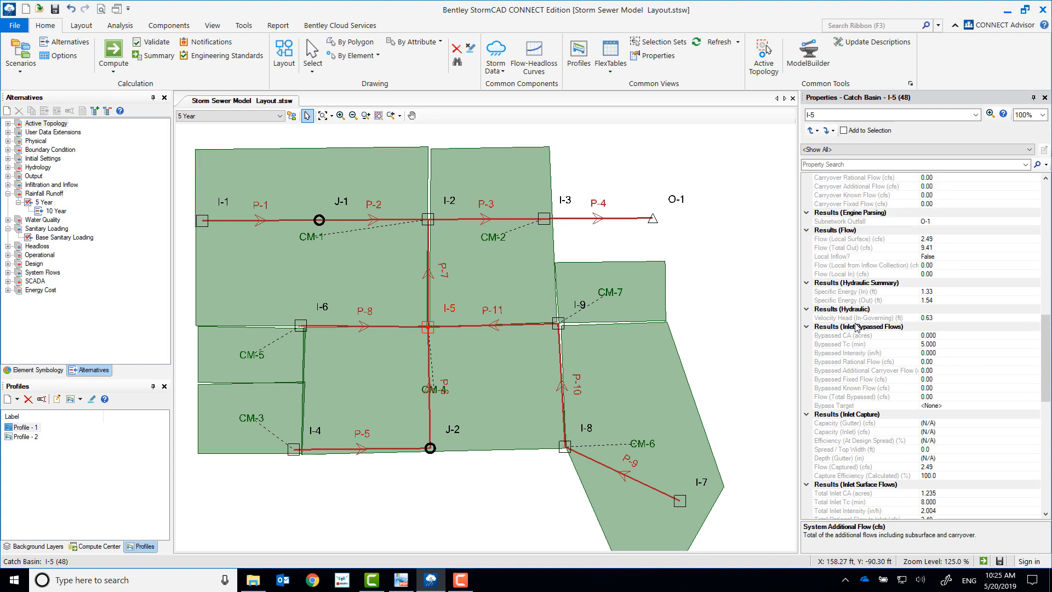
pyautogui.click(851, 249)
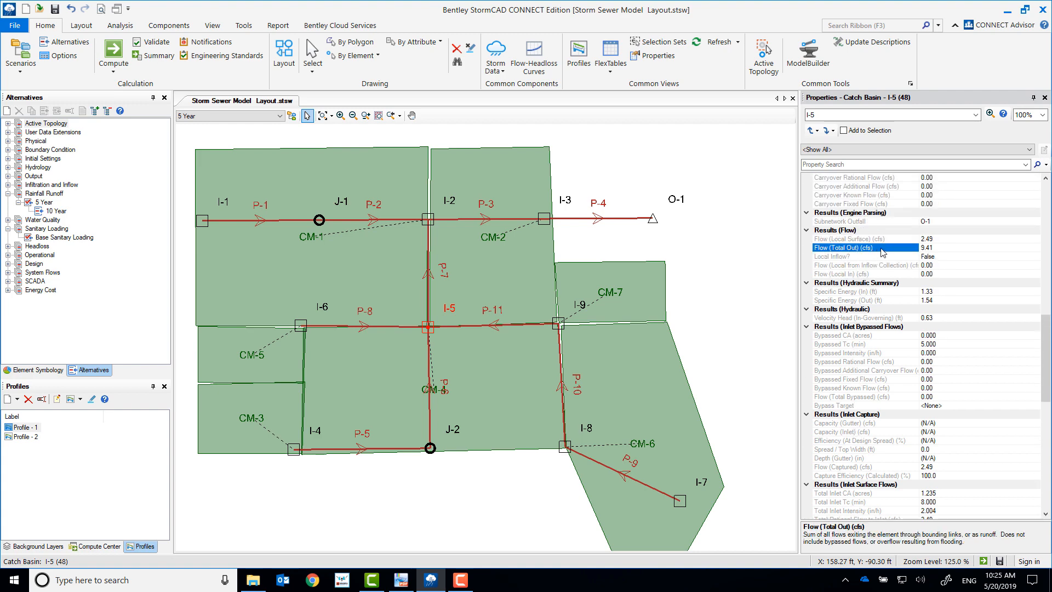